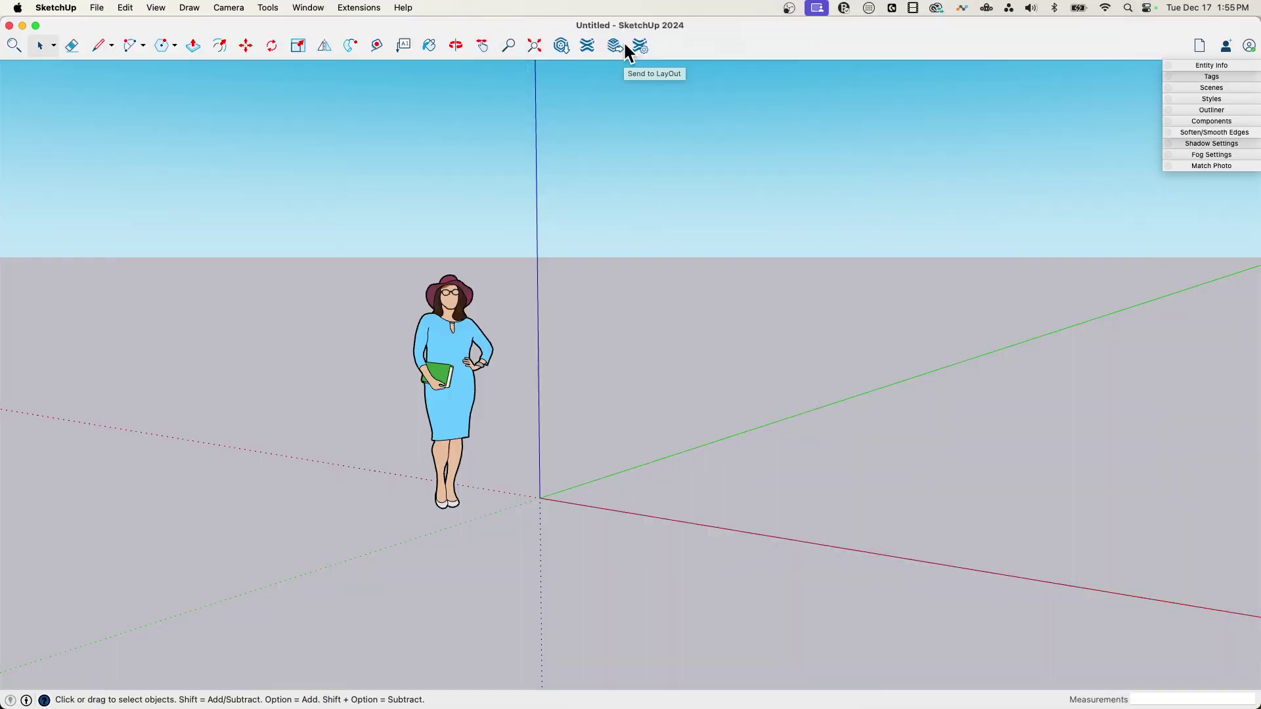
Draw a 3' by 1.5' rectangle on the ground, starting at the origin
middle_drag(690, 395, 481, 421)
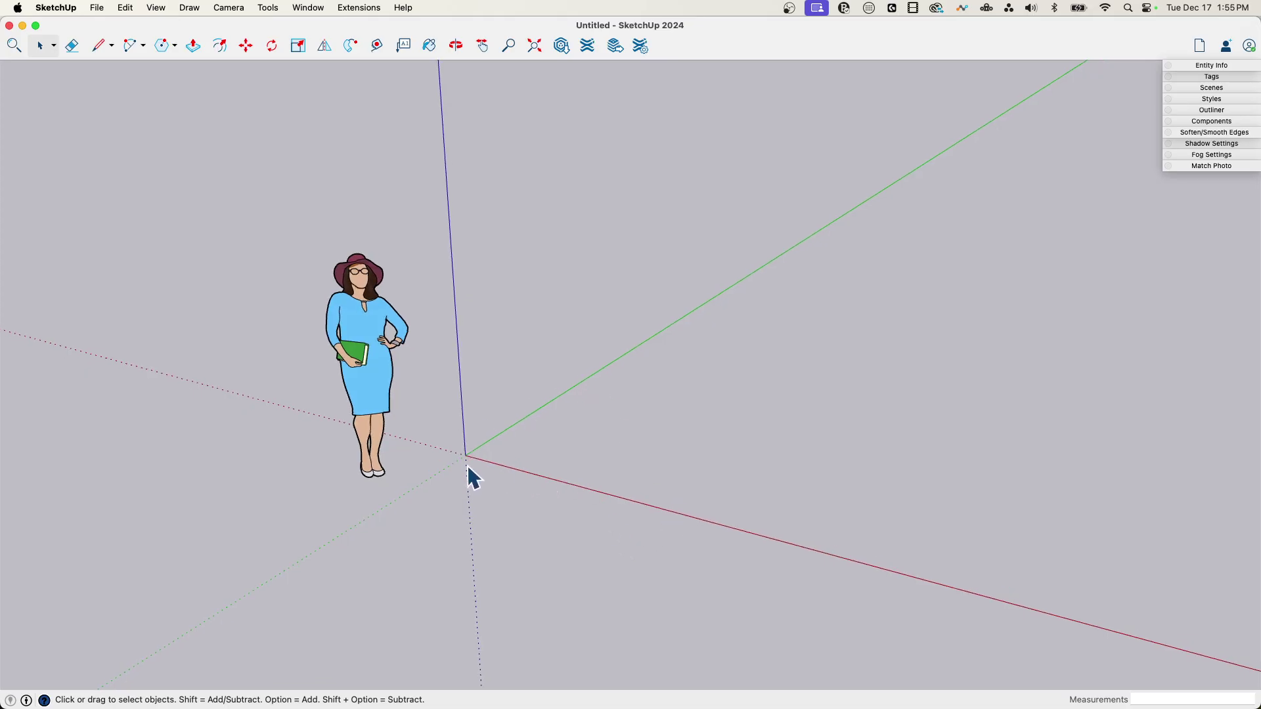
middle_drag(739, 431, 463, 449)
key(r)
click(448, 445)
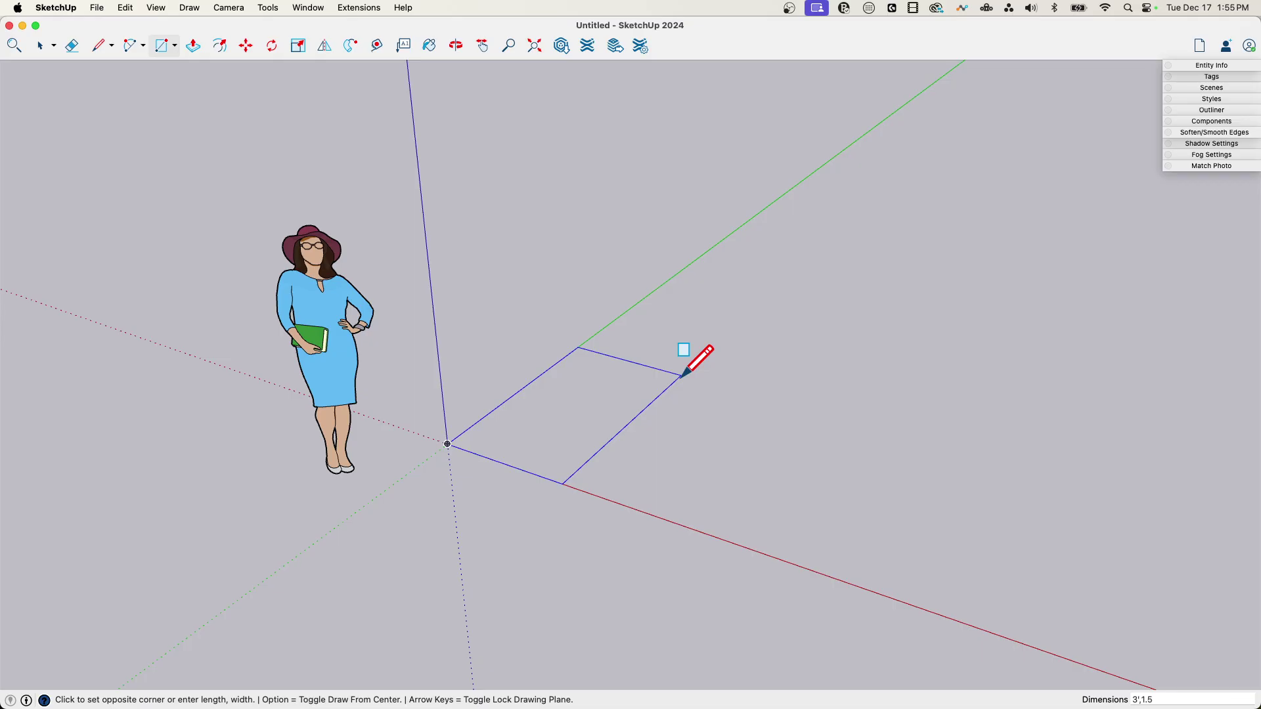
key(Return)
scroll(554, 401, up, 1)
key(space)
Select the whole rectangle and move it a short distance away from the origin along the ground
middle_drag(555, 400, 519, 396)
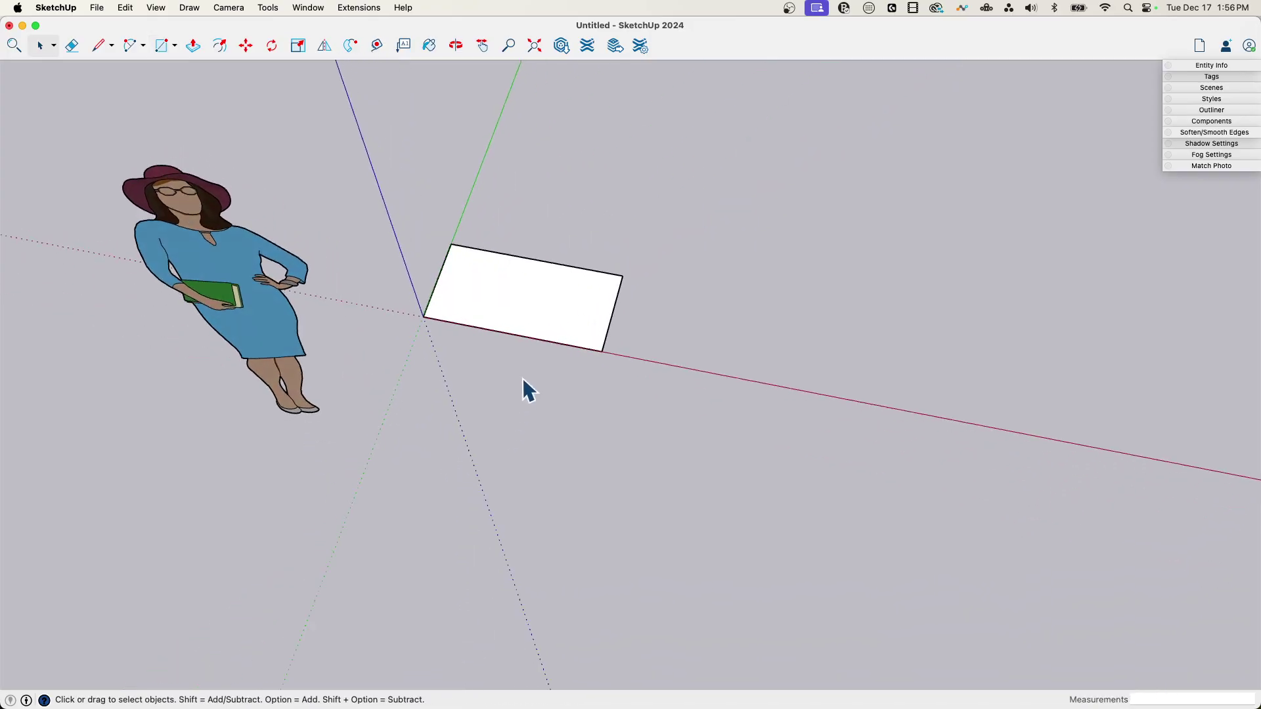
click(524, 302)
scroll(524, 333, up, 3)
key(q)
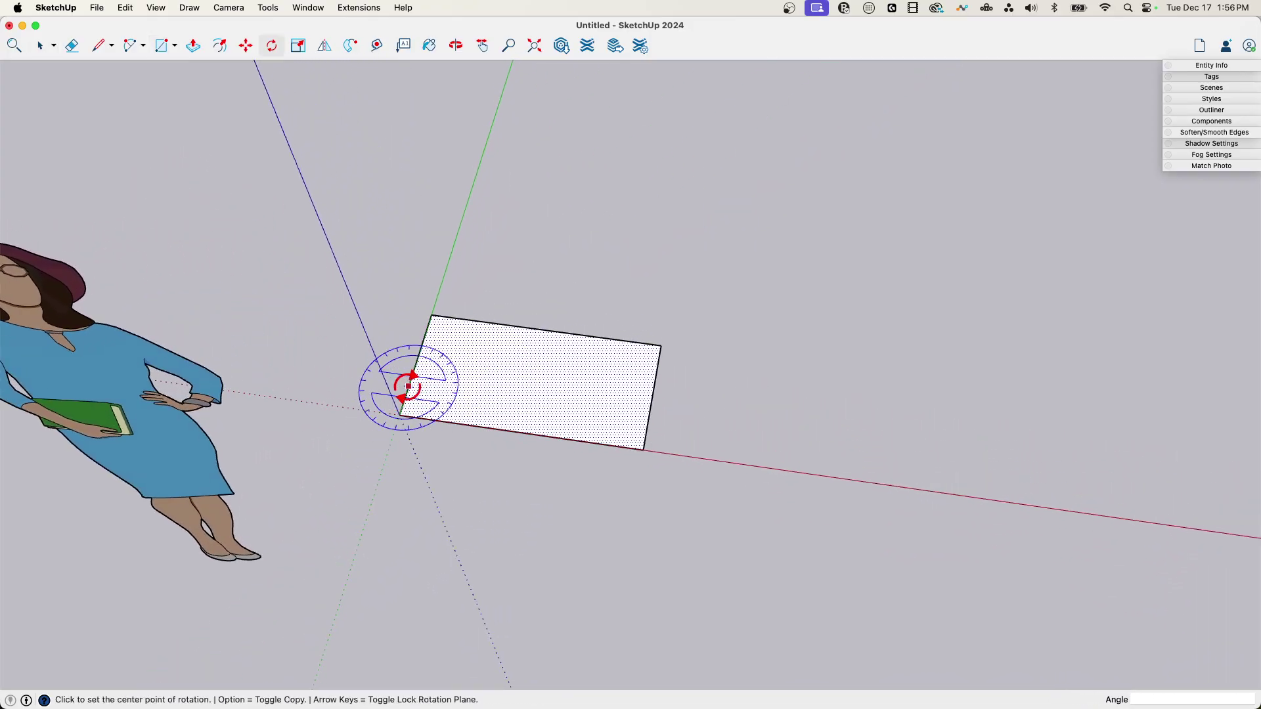
key(m)
click(487, 382)
click(621, 326)
middle_drag(687, 385, 458, 381)
key(space)
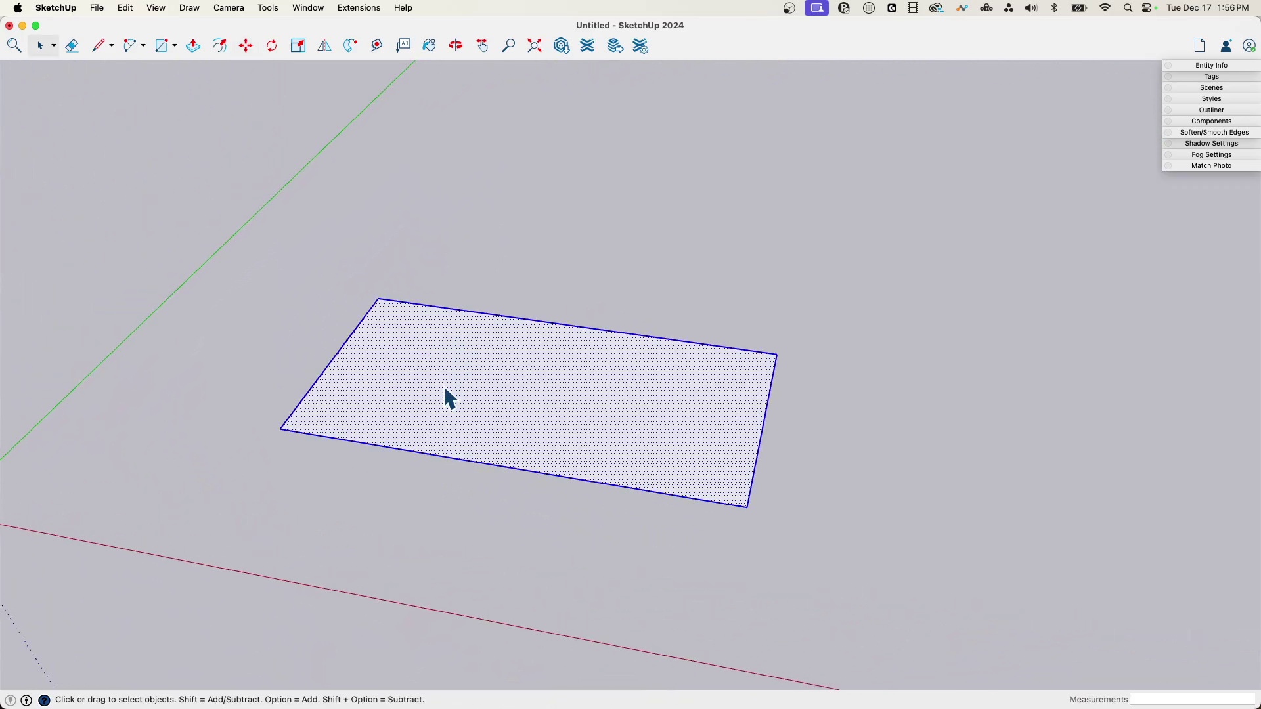
Turn the selected rectangle into a component named "Quarter Table"
right_click(444, 388)
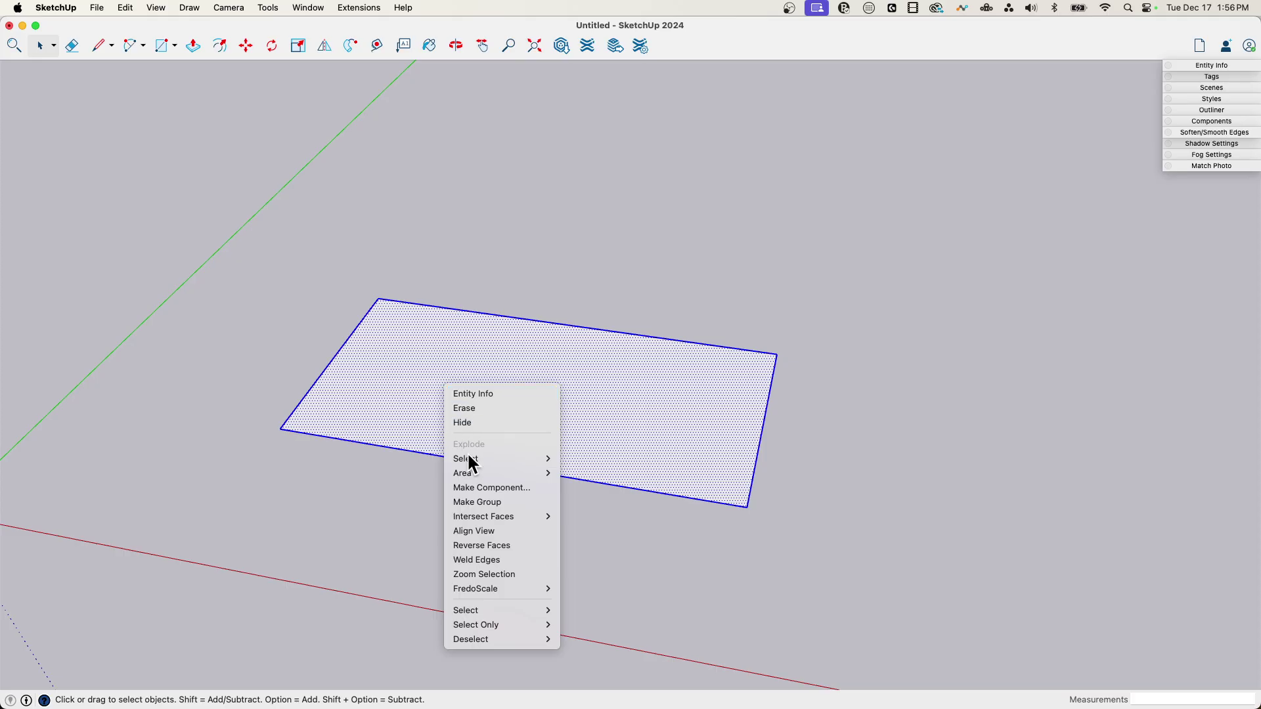
click(476, 487)
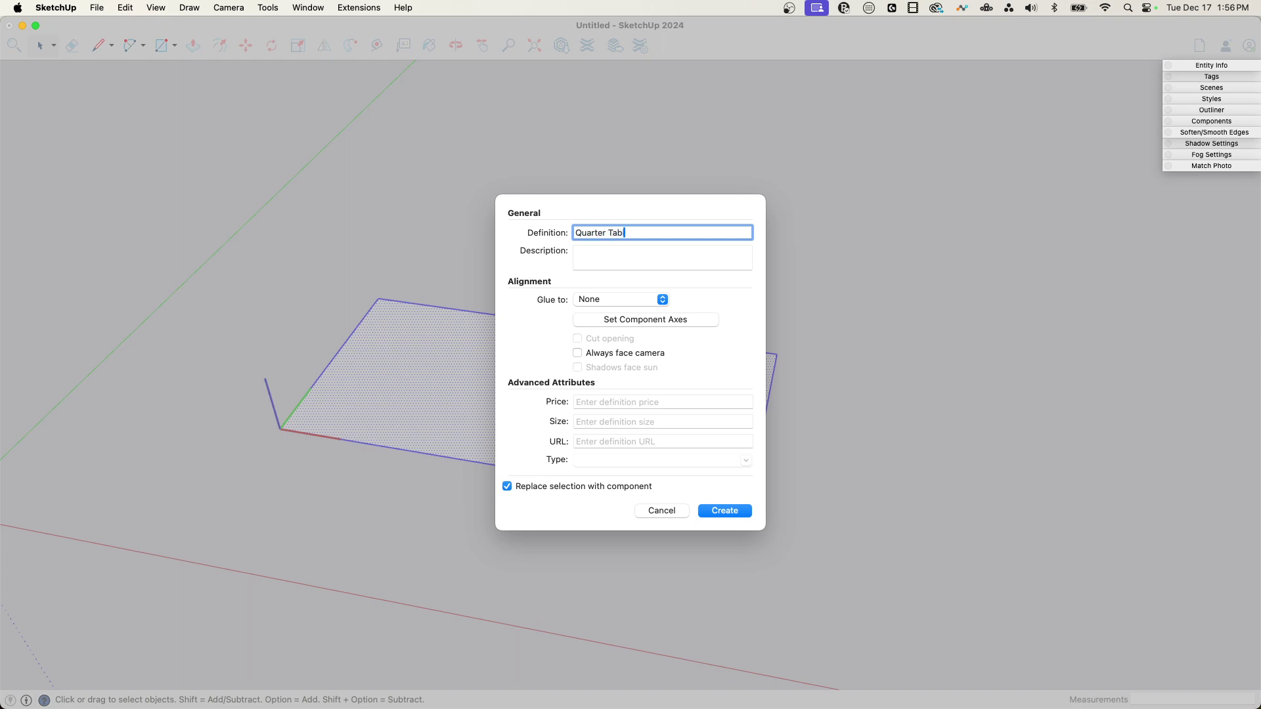
key(Return)
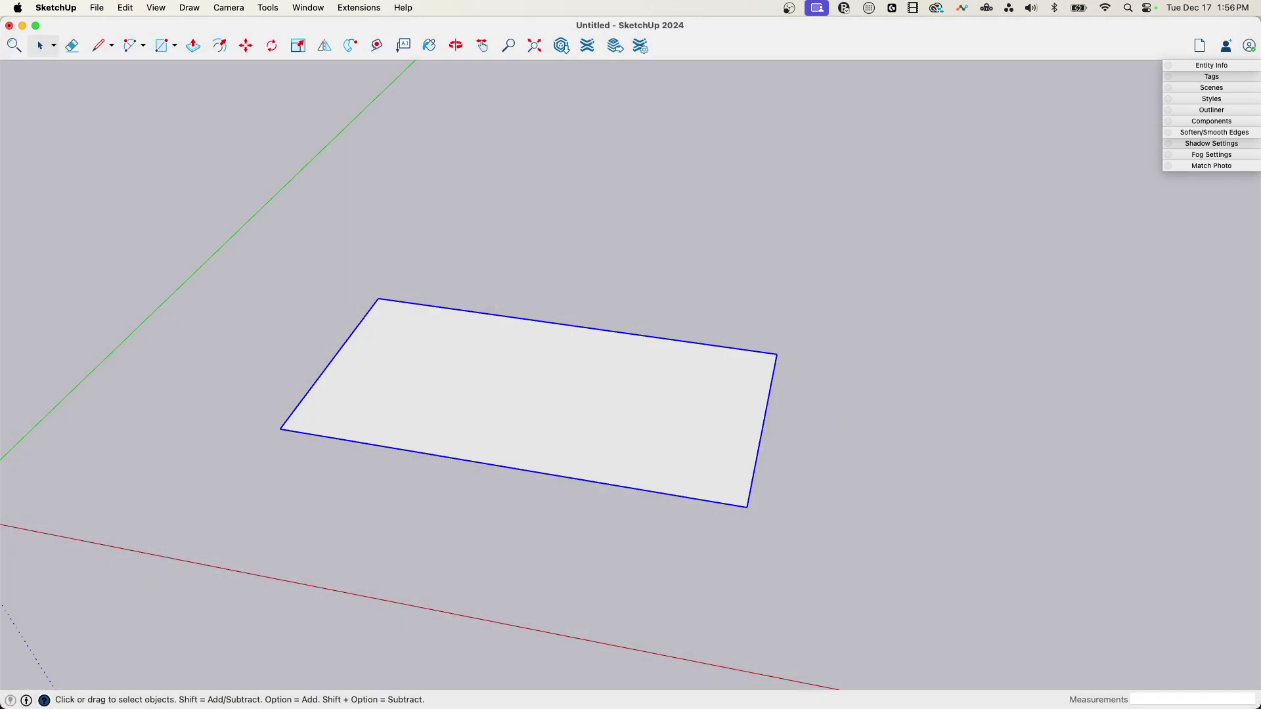
Place a plain copy of the Quarter Table component beside the original along its long edge, corner to corner
mouse_move(533, 416)
middle_down()
mouse_move(473, 428)
mouse_move(571, 389)
mouse_move(515, 372)
mouse_move(535, 434)
mouse_move(552, 403)
mouse_move(534, 403)
mouse_move(515, 430)
mouse_move(525, 460)
middle_up()
key(m)
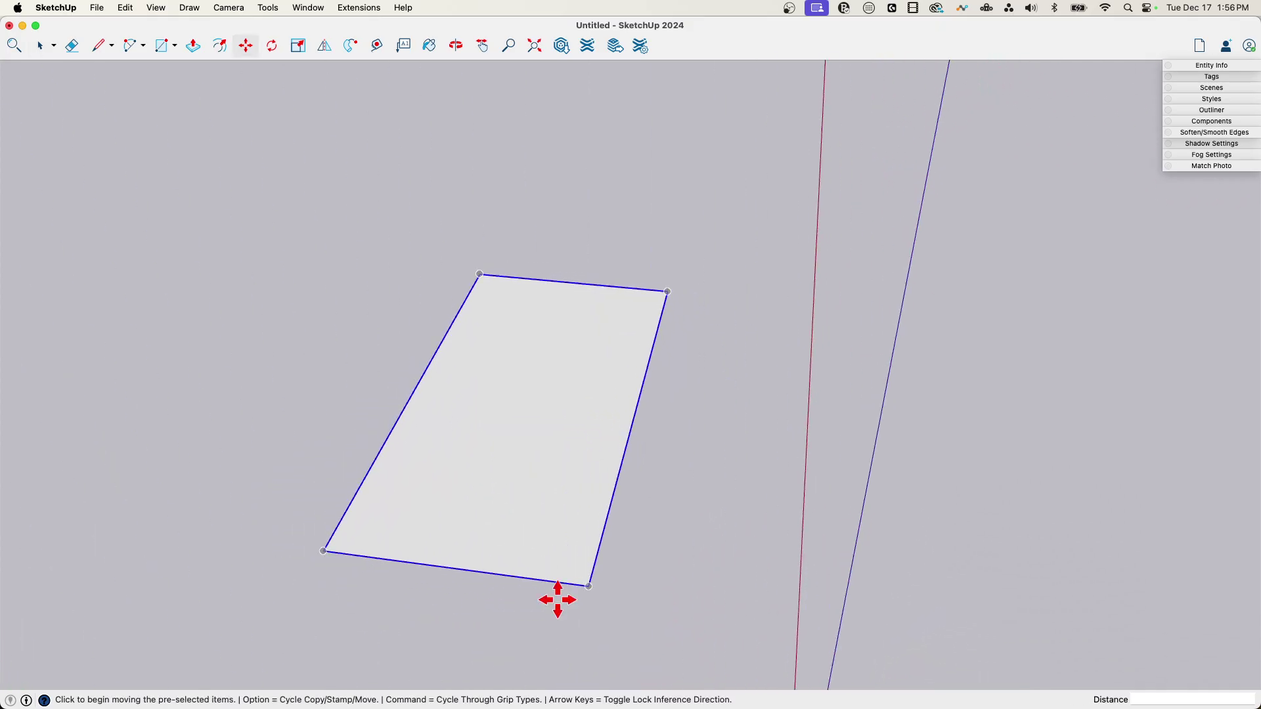
click(590, 584)
key(alt)
click(324, 550)
key(space)
Select both quarters and copy them end to end to complete a two-by-two tabletop
drag(384, 502, 274, 588)
key(m)
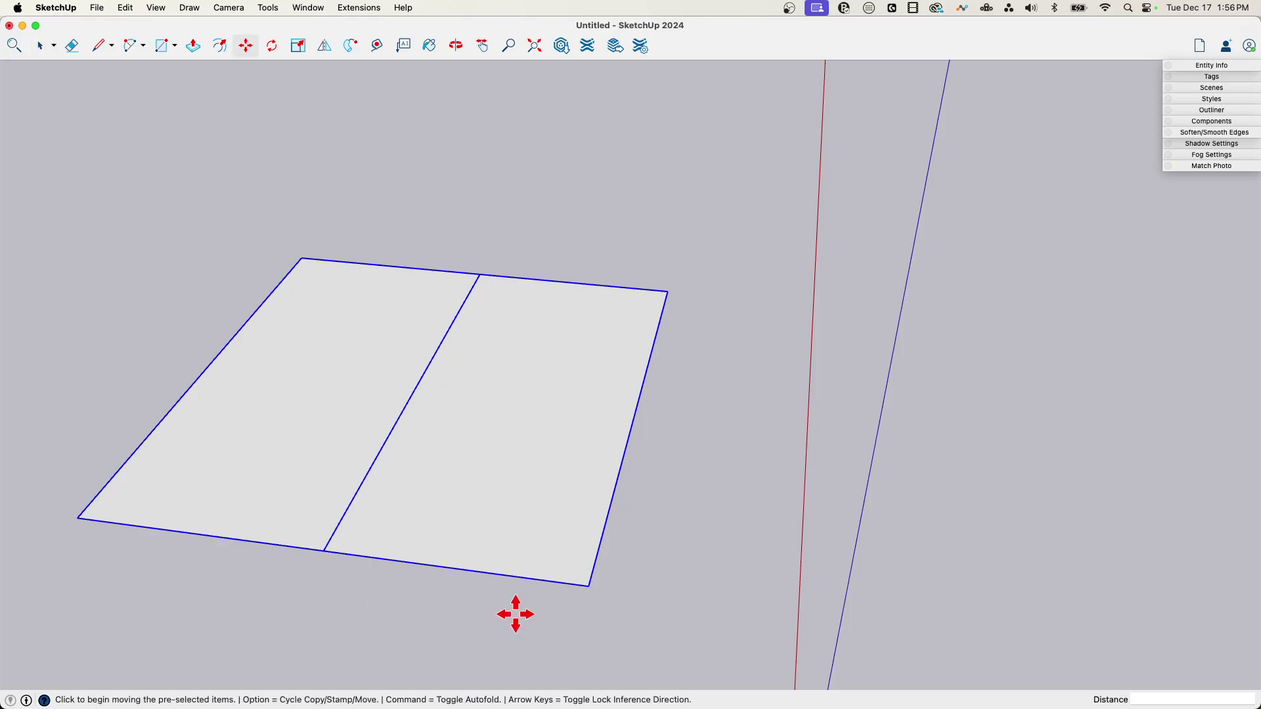
click(587, 589)
click(667, 292)
key(space)
Open one quarter component for editing and move all its geometry straight up to table height
click(667, 438)
double_click(576, 429)
middle_drag(667, 439, 570, 530)
key(super+a)
key(m)
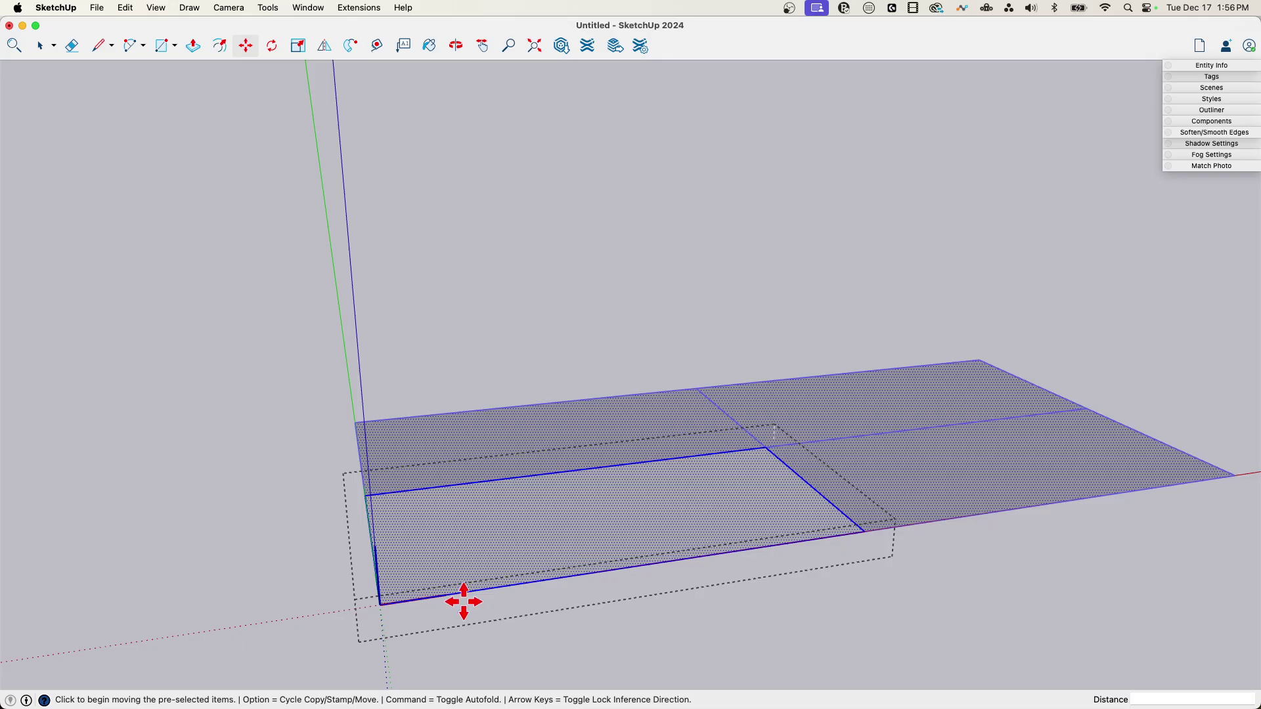
click(383, 605)
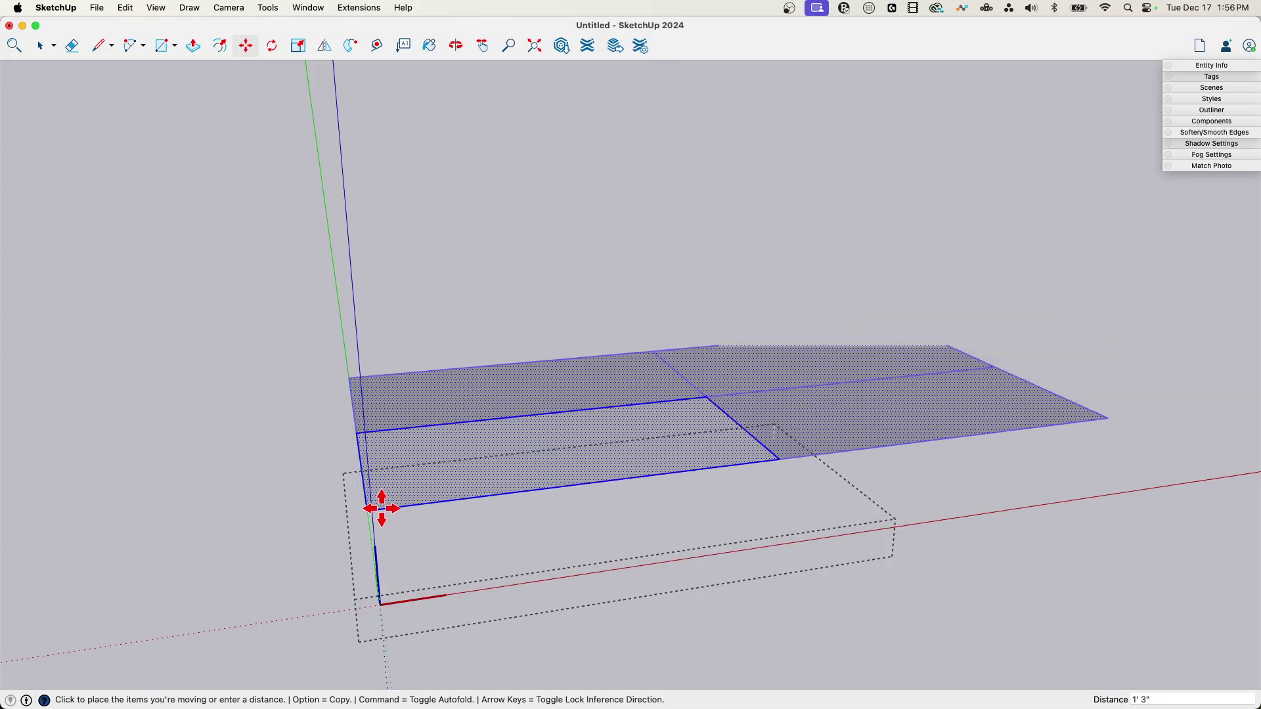
click(417, 250)
Give the raised tabletop face a slight thickness with Push/Pull
key(p)
click(428, 258)
click(428, 263)
Draw a small rectangular leg outline at the outer corner of the tabletop's underside
middle_drag(425, 276, 335, 92)
key(r)
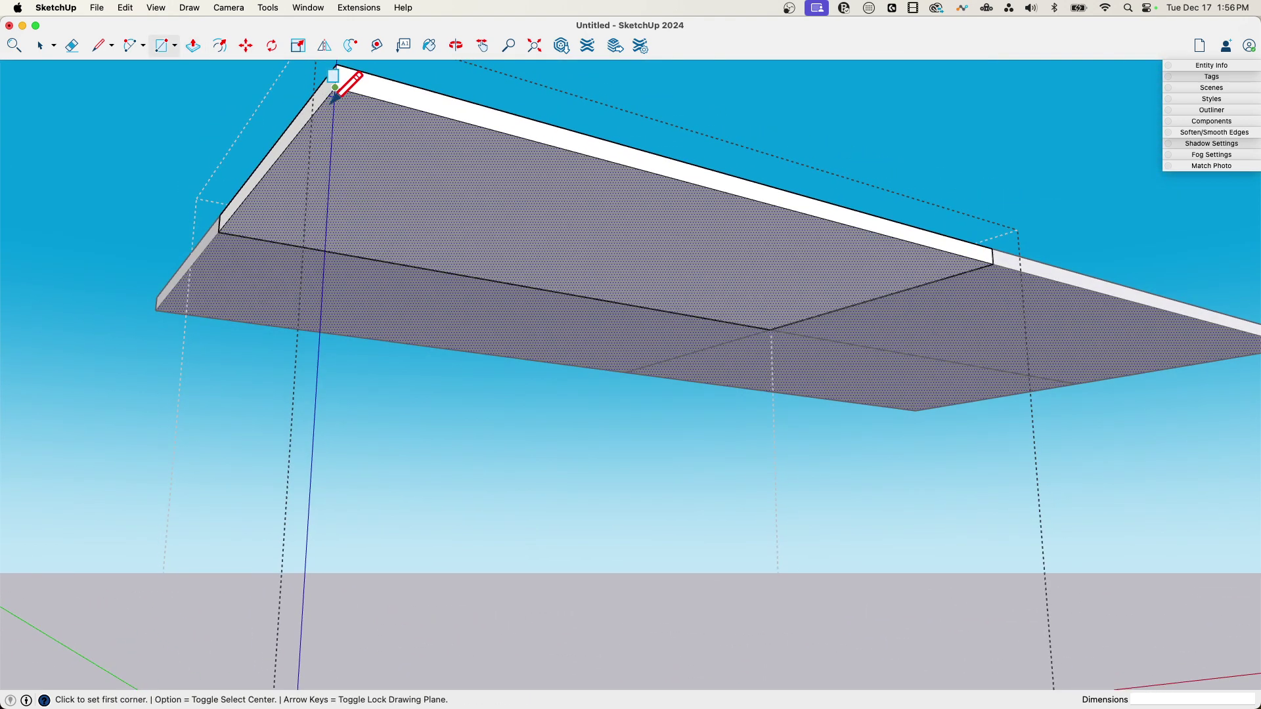
click(336, 111)
click(372, 137)
Pull the leg outline about 1' 10 5/8" down to the level of the origin and check the legs on all copies
key(p)
middle_drag(356, 130, 355, 142)
key(Escape)
click(355, 138)
middle_drag(368, 529, 402, 524)
click(444, 597)
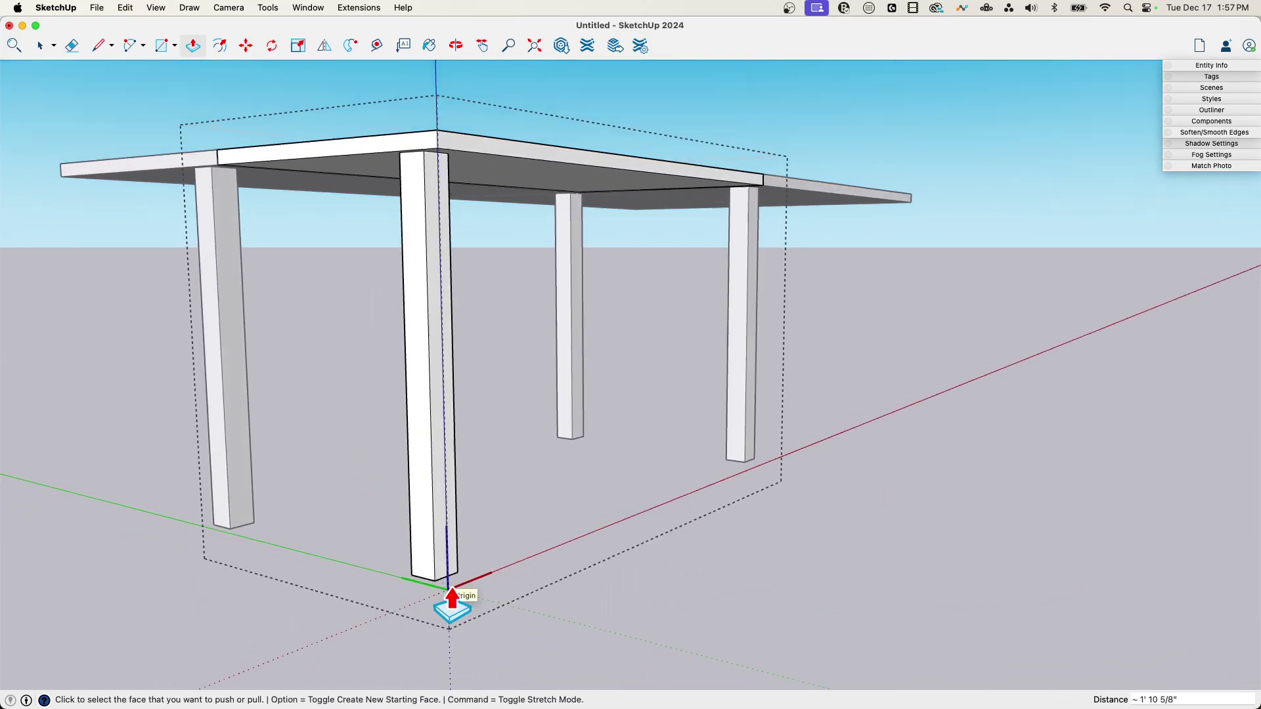
middle_drag(444, 599, 402, 545)
key(space)
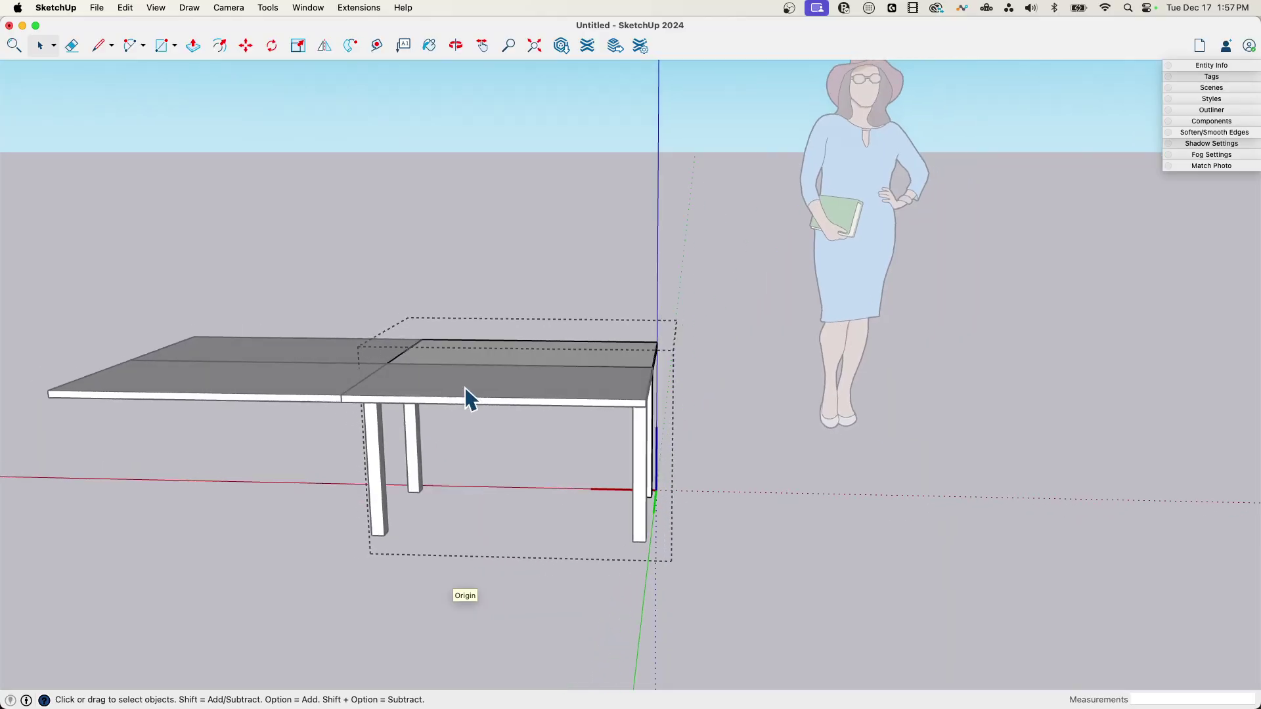
middle_drag(549, 367, 722, 462)
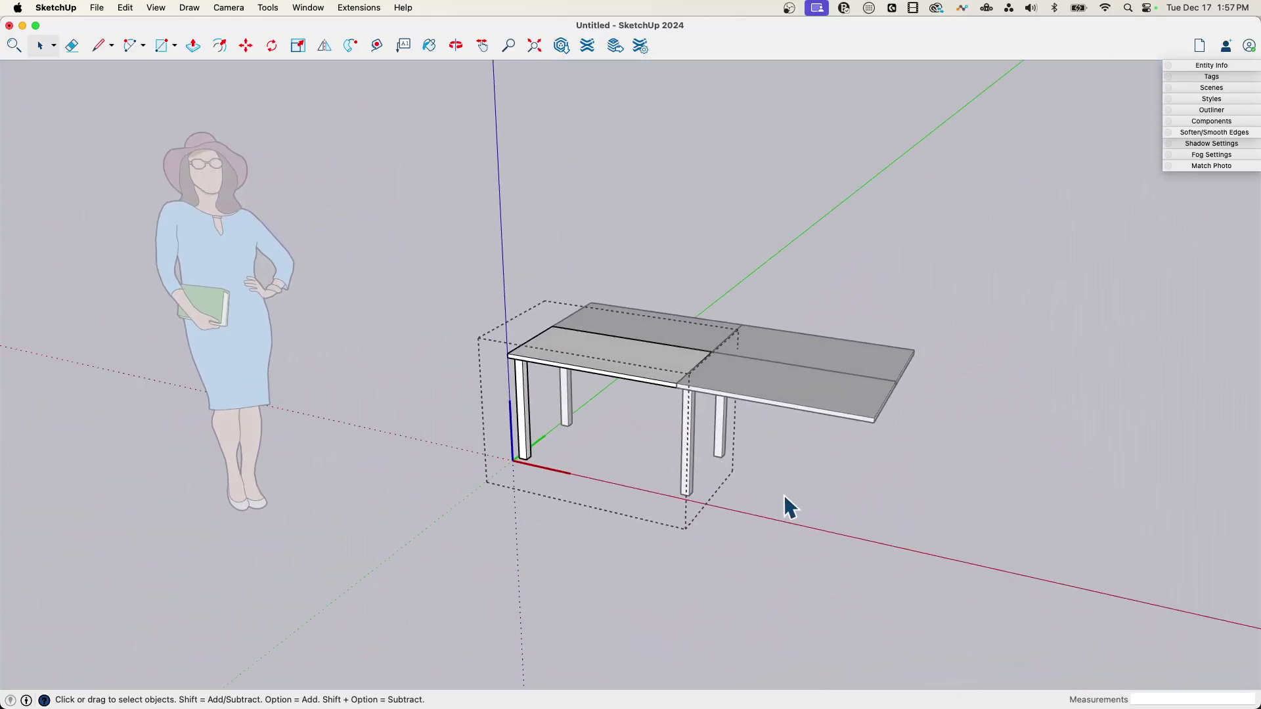
Undo the leg, thickness, raised top and copies back to the single flat Quarter Table component
key(super+z)
key(super+z)
key(super+z)
key(super+z)
key(super+z)
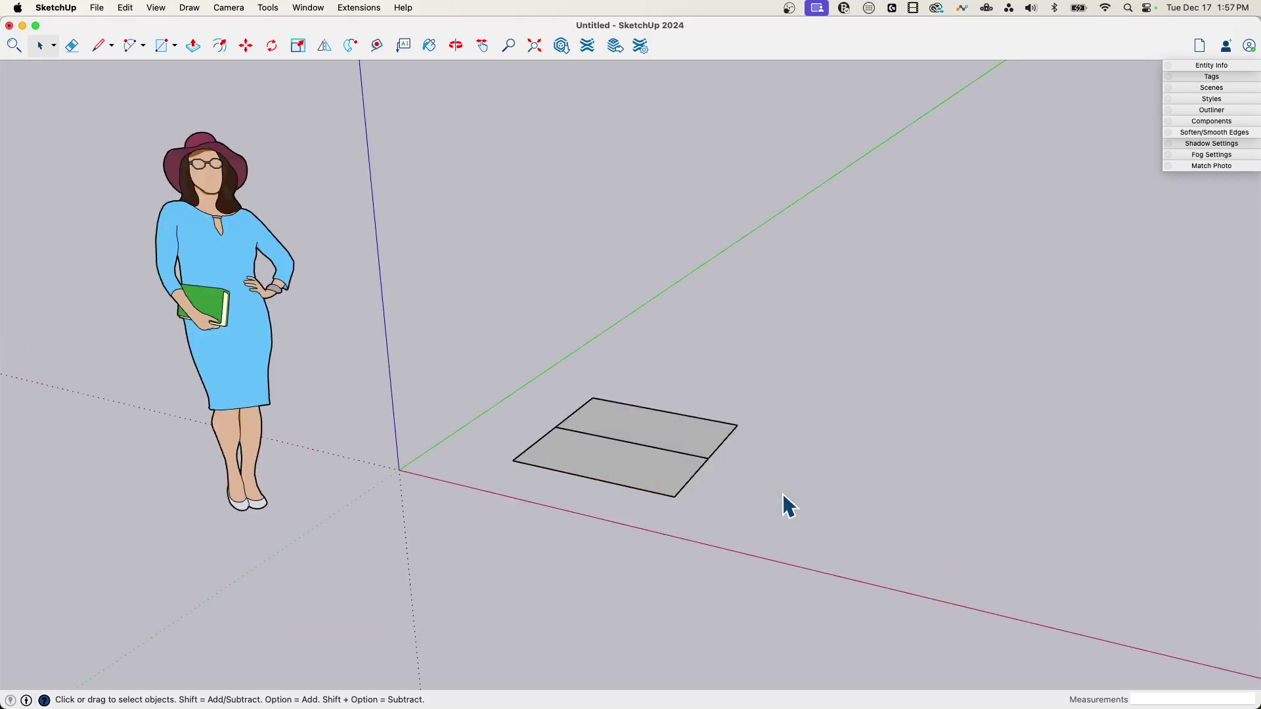
key(super+z)
Flip a mirrored copy of the component across its long edge, offsetting the green plane 9"
middle_drag(648, 436, 582, 404)
scroll(582, 404, up, 3)
middle_drag(547, 331, 554, 316)
double_click(553, 316)
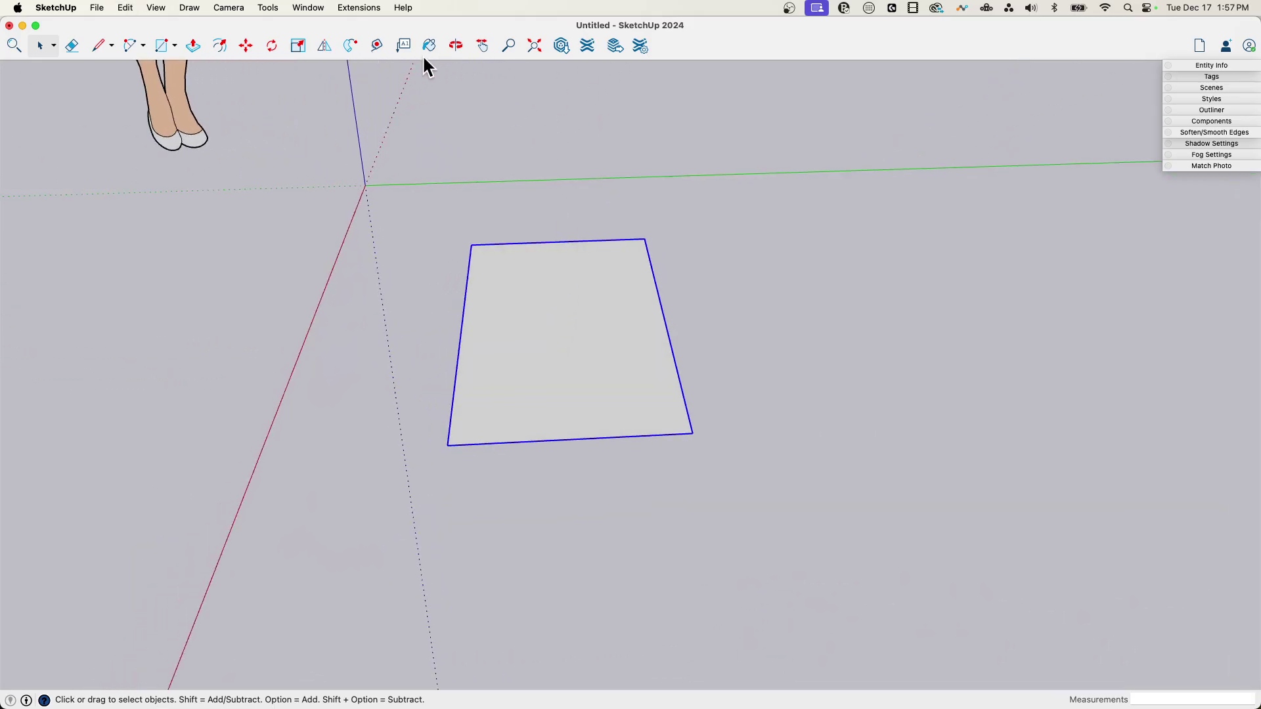
click(325, 47)
middle_drag(724, 256, 747, 335)
key(alt)
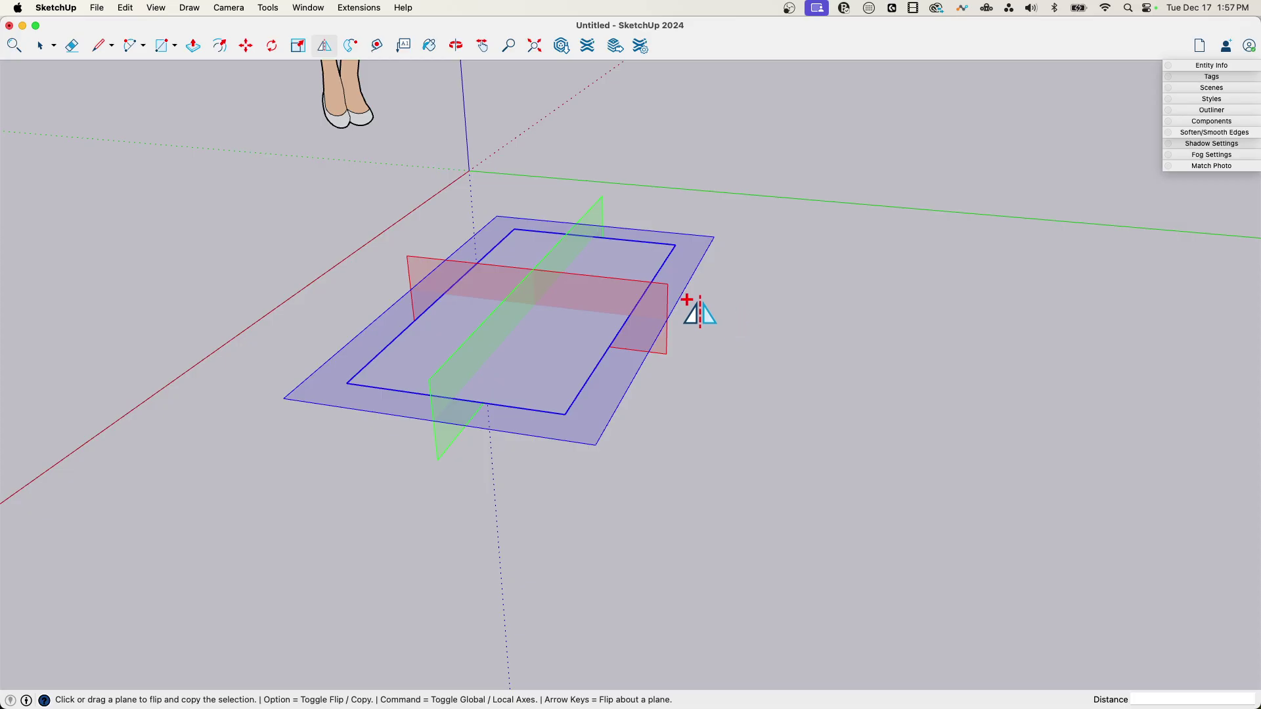
drag(477, 326, 594, 374)
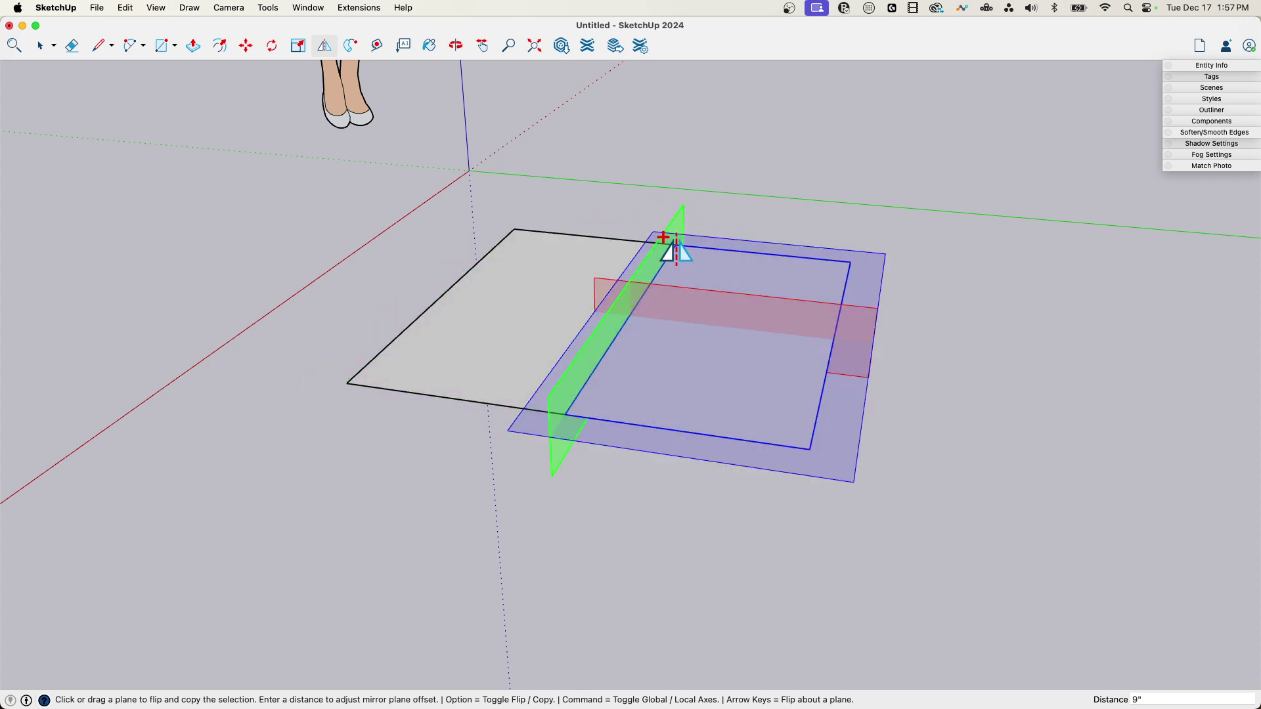
middle_drag(1055, 383, 896, 408)
key(space)
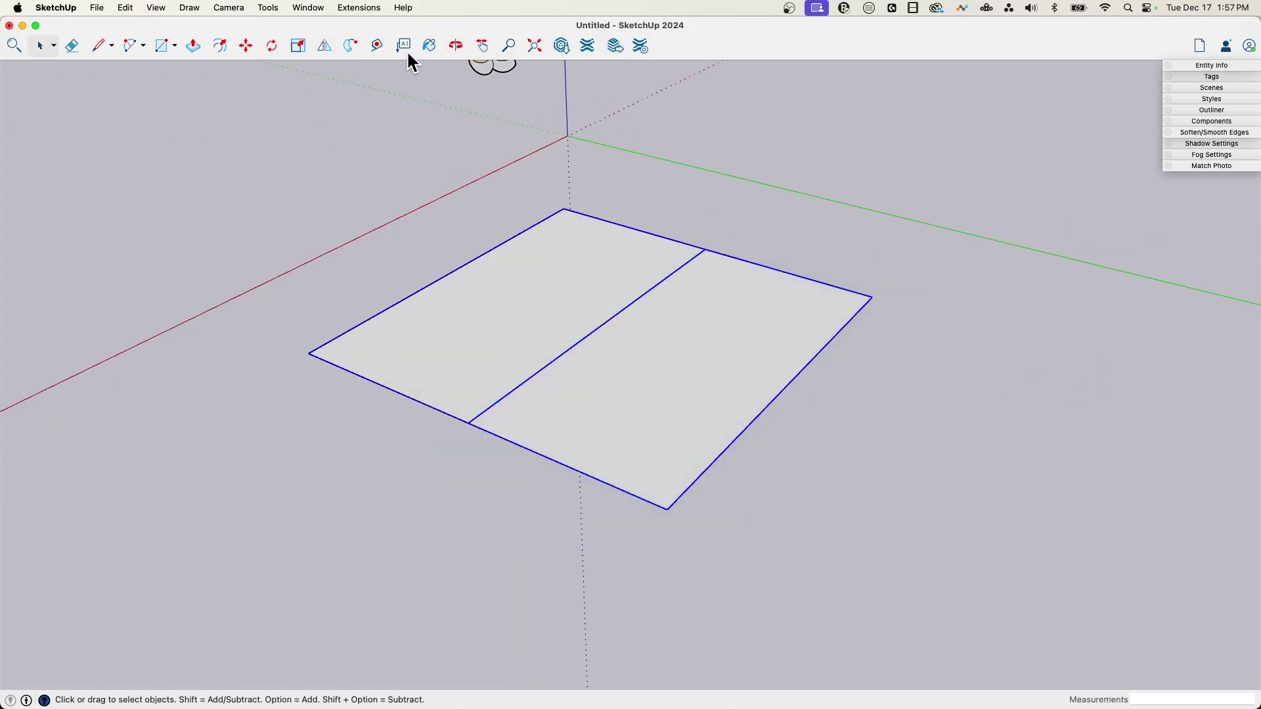
Flip a mirrored copy of both quarters across their short edges, offsetting the red plane 1' 6"
click(324, 46)
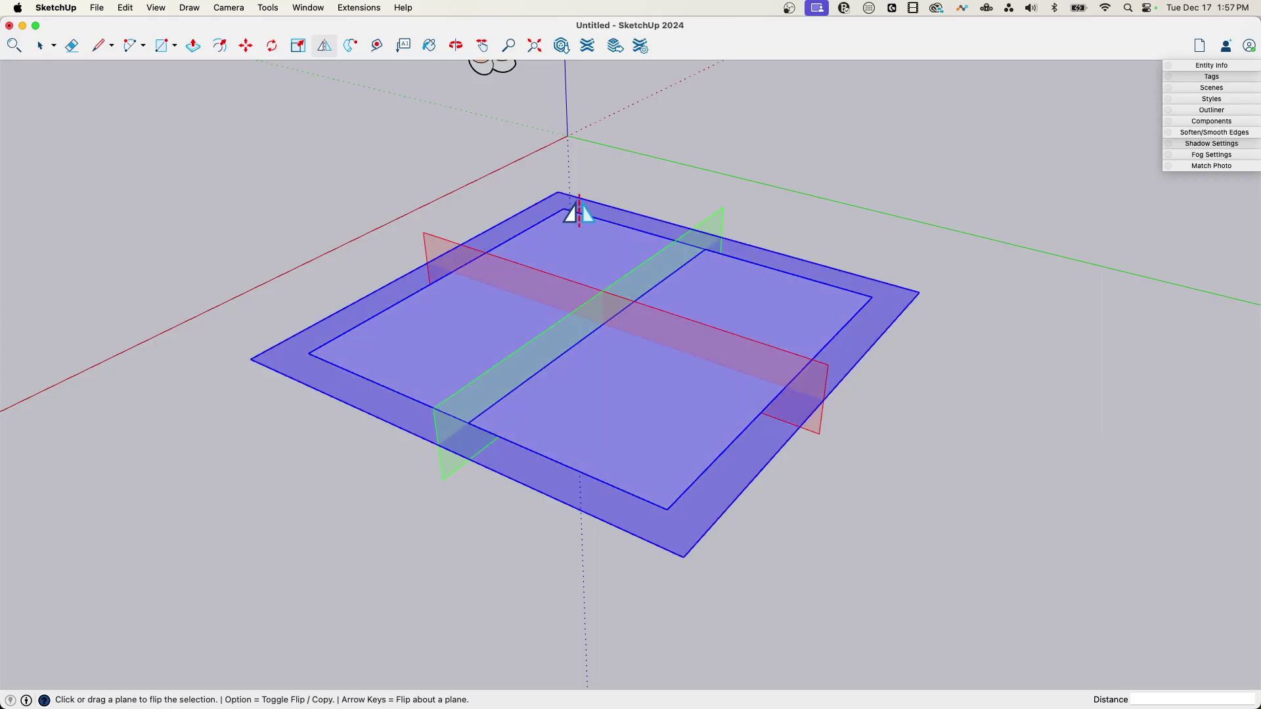
key(alt)
drag(569, 307, 324, 368)
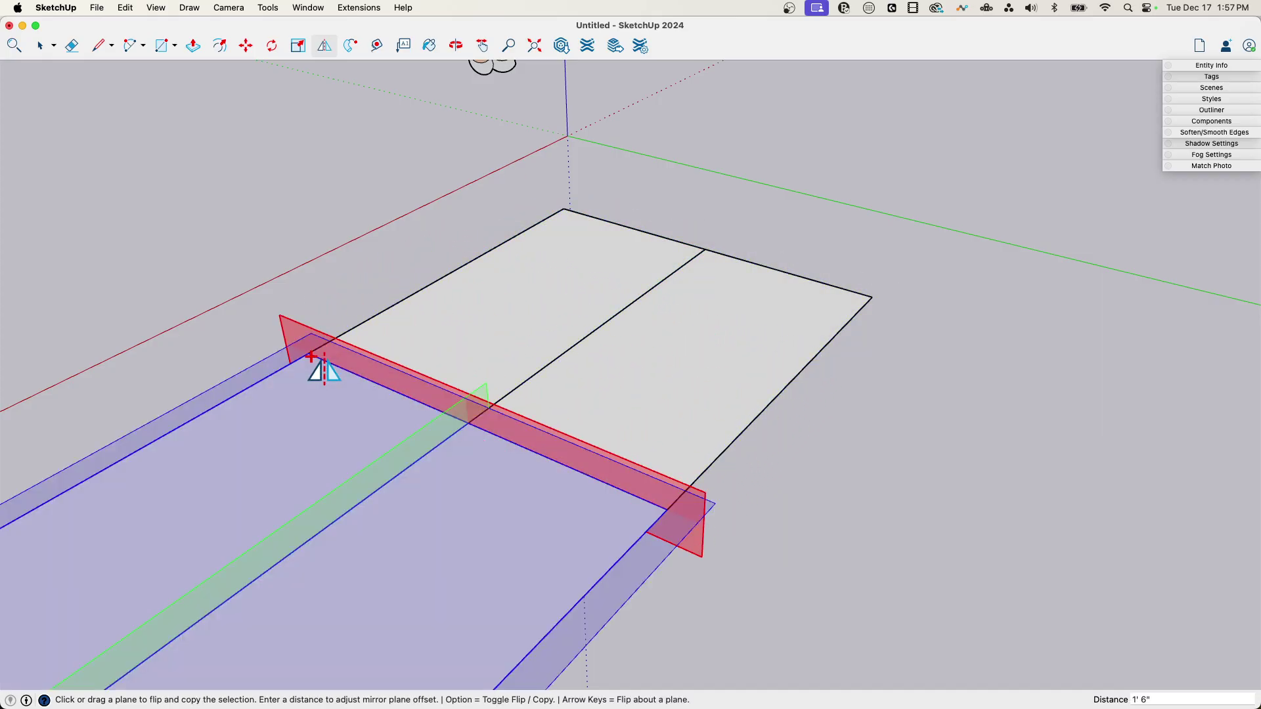
key(space)
Open the quarter at the outer corner for editing and Push/Pull its face to a 1 1/2" thickness
middle_drag(617, 217, 544, 504)
middle_drag(900, 356, 703, 526)
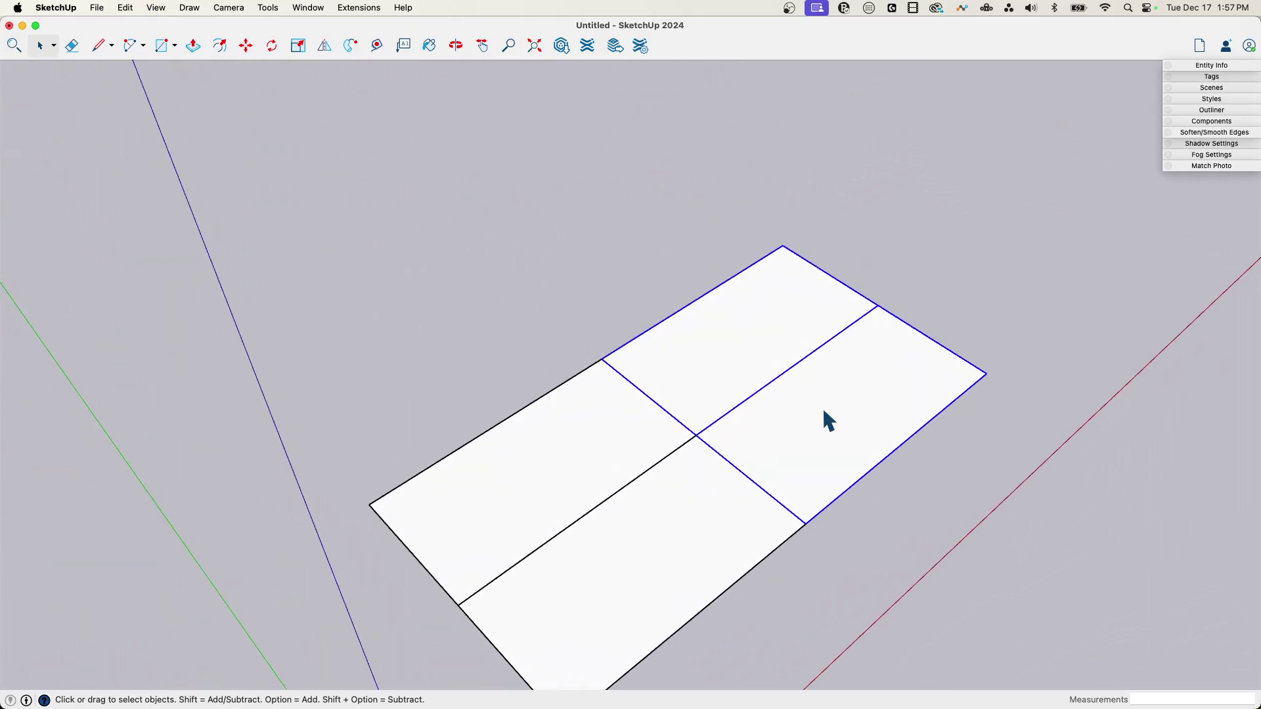
middle_drag(724, 359, 915, 451)
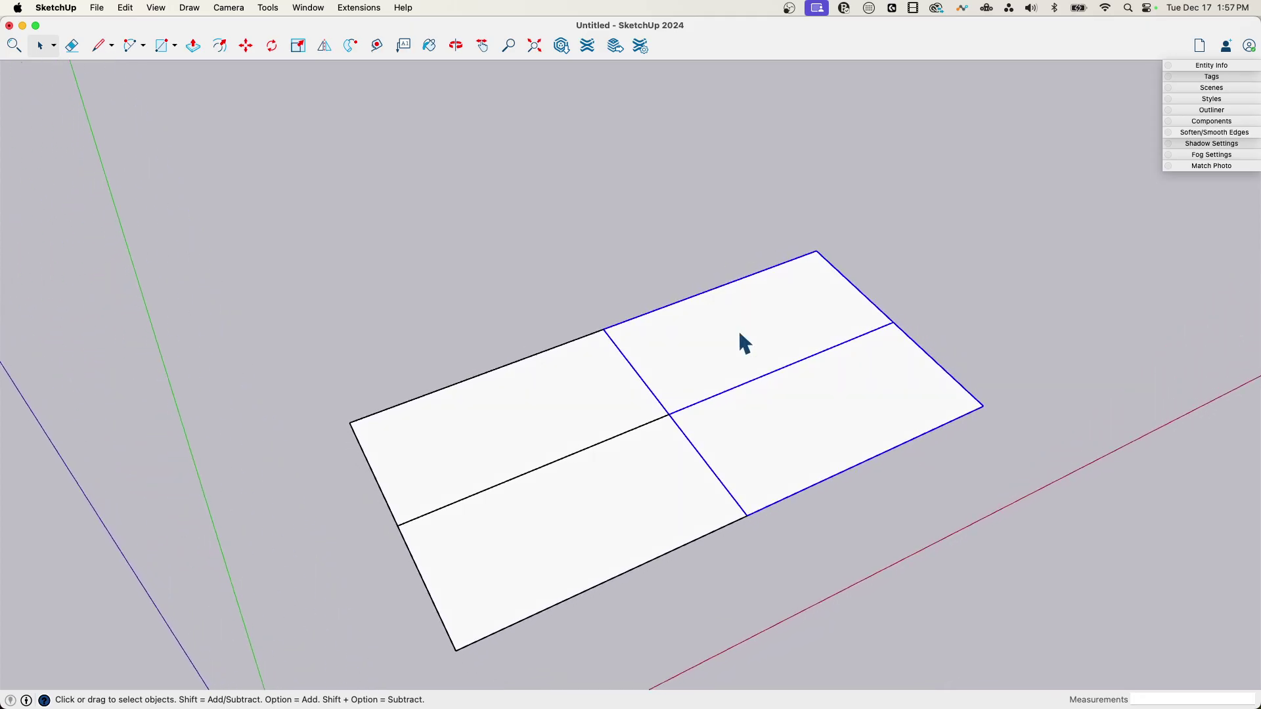
middle_drag(751, 361, 701, 342)
double_click(582, 427)
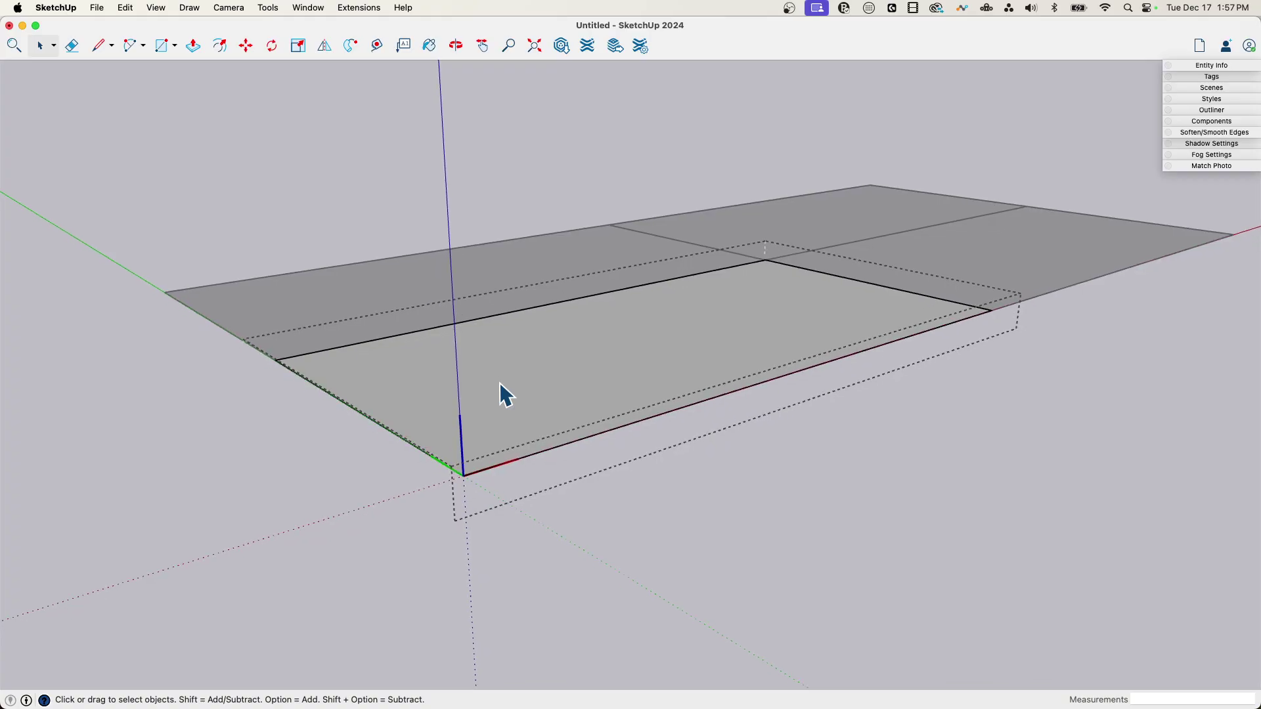
key(p)
click(511, 370)
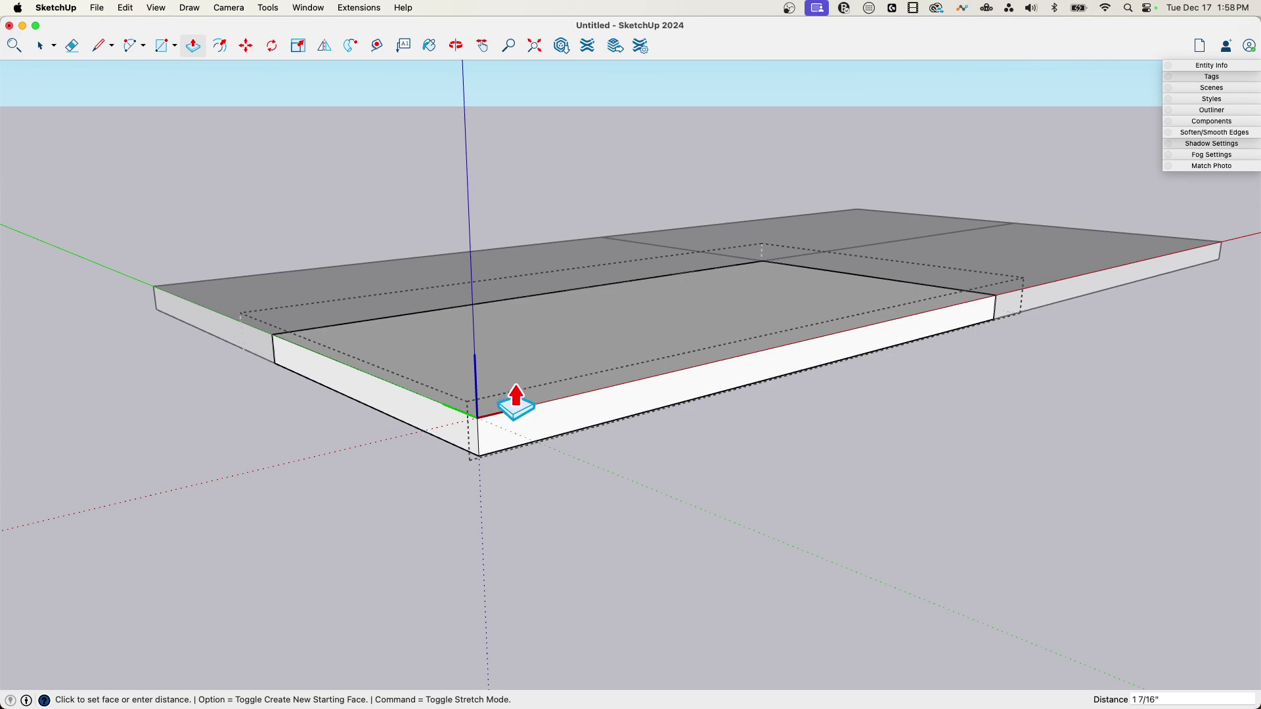
click(516, 405)
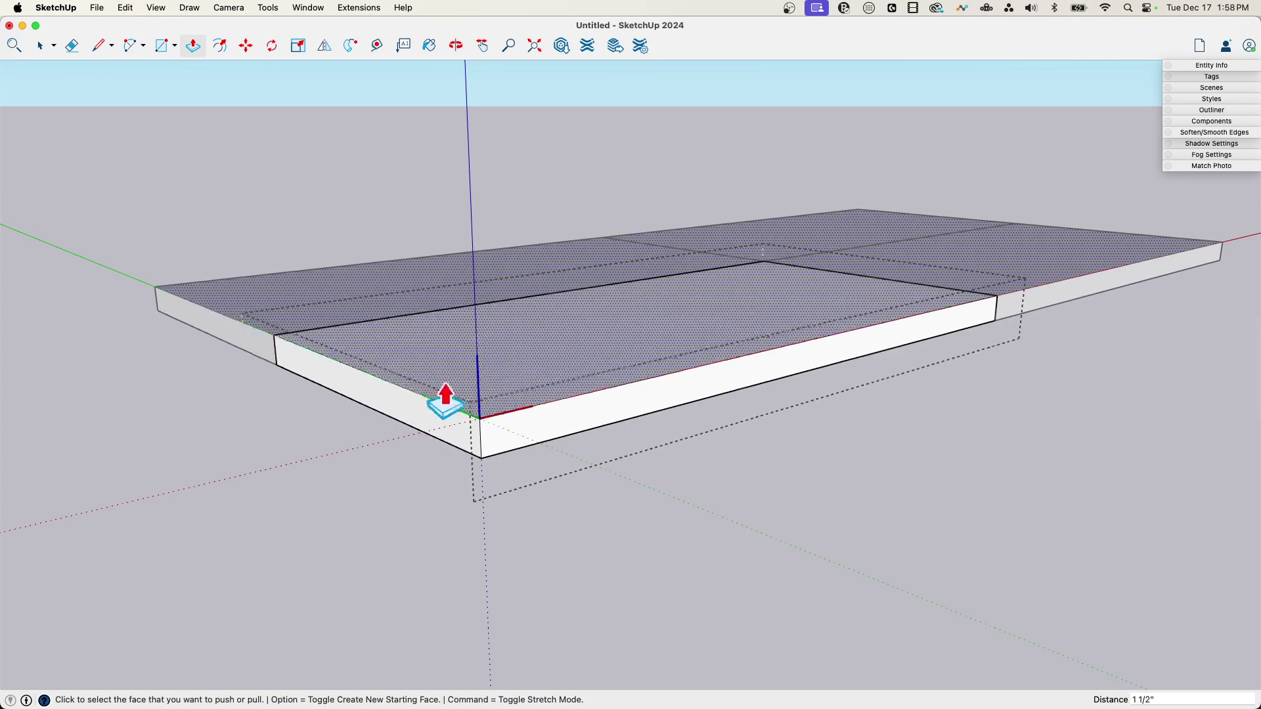
Draw a full-thickness rectangular face extending 3/4" outward from the tabletop's end at the centre seam
scroll(396, 379, up, 2)
scroll(396, 360, up, 5)
key(space)
key(l)
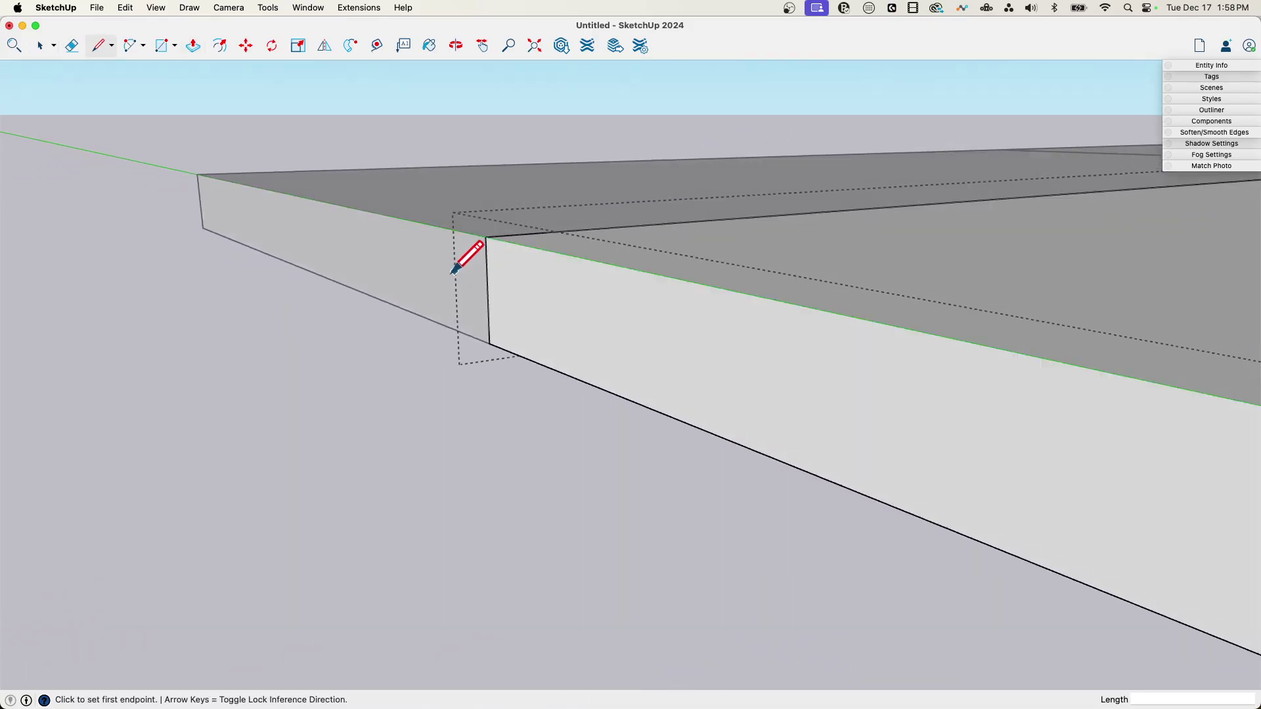
click(525, 235)
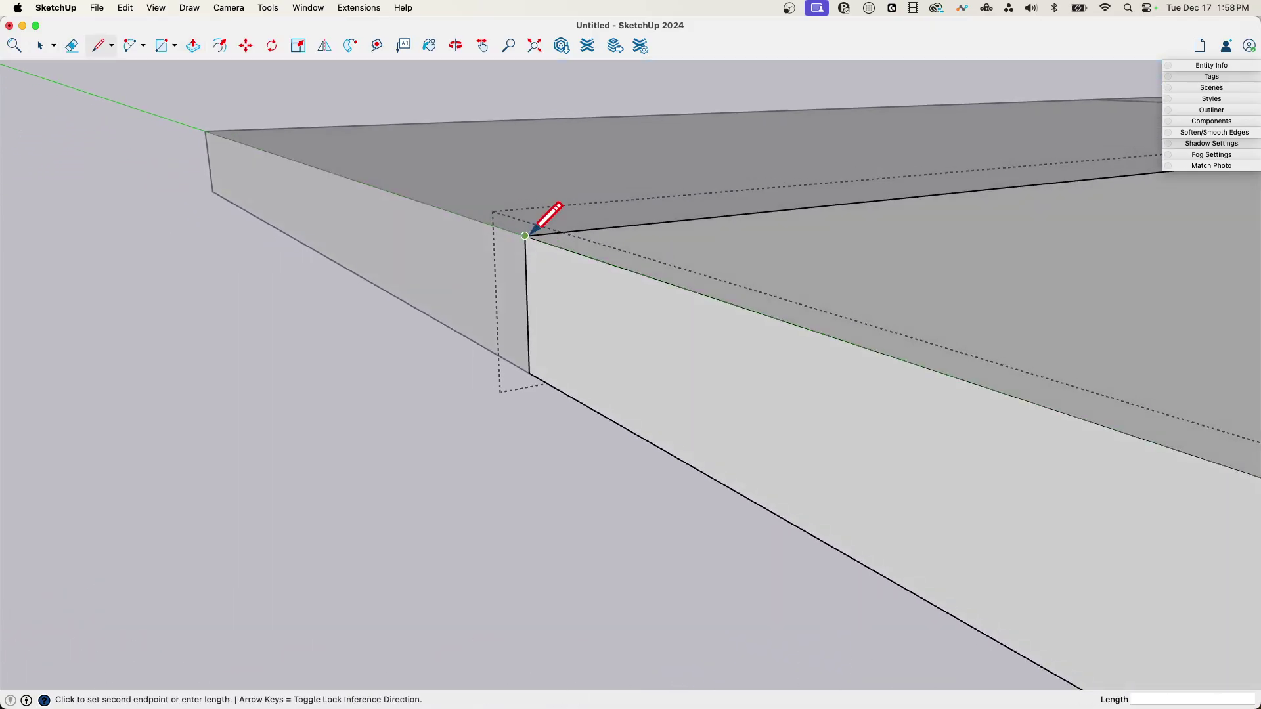
click(458, 242)
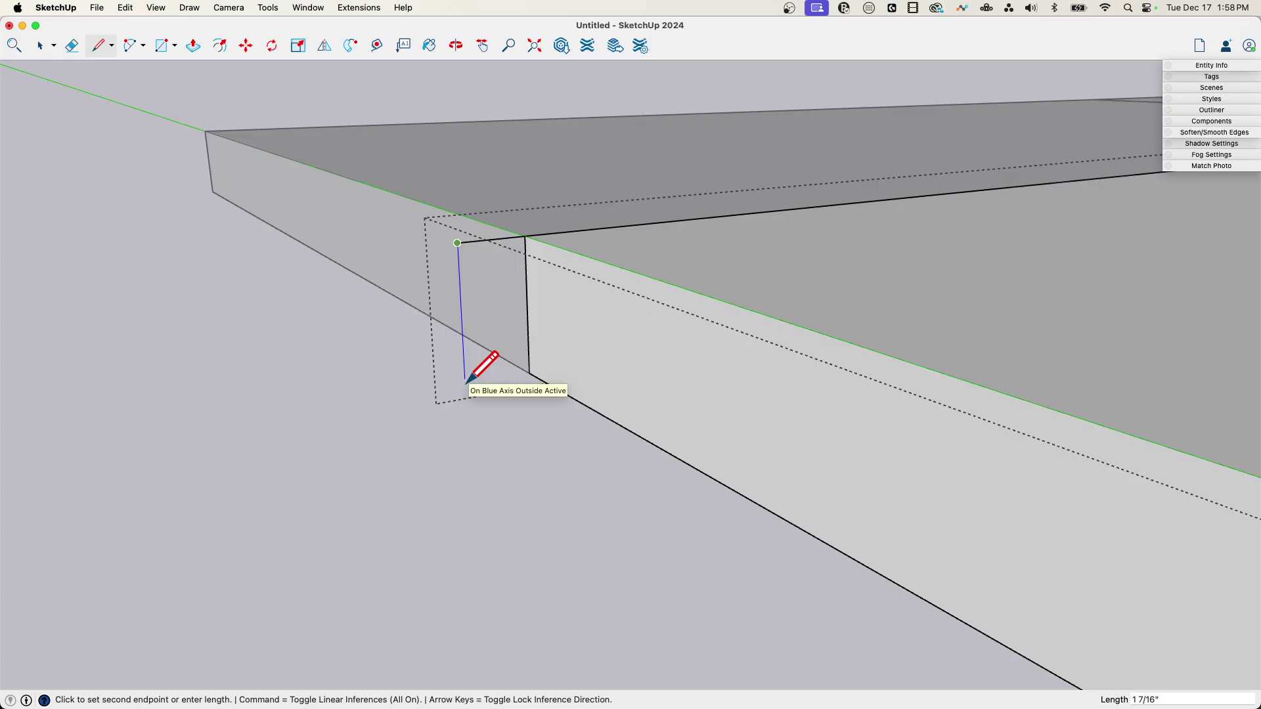
key(shift)
click(530, 372)
click(530, 372)
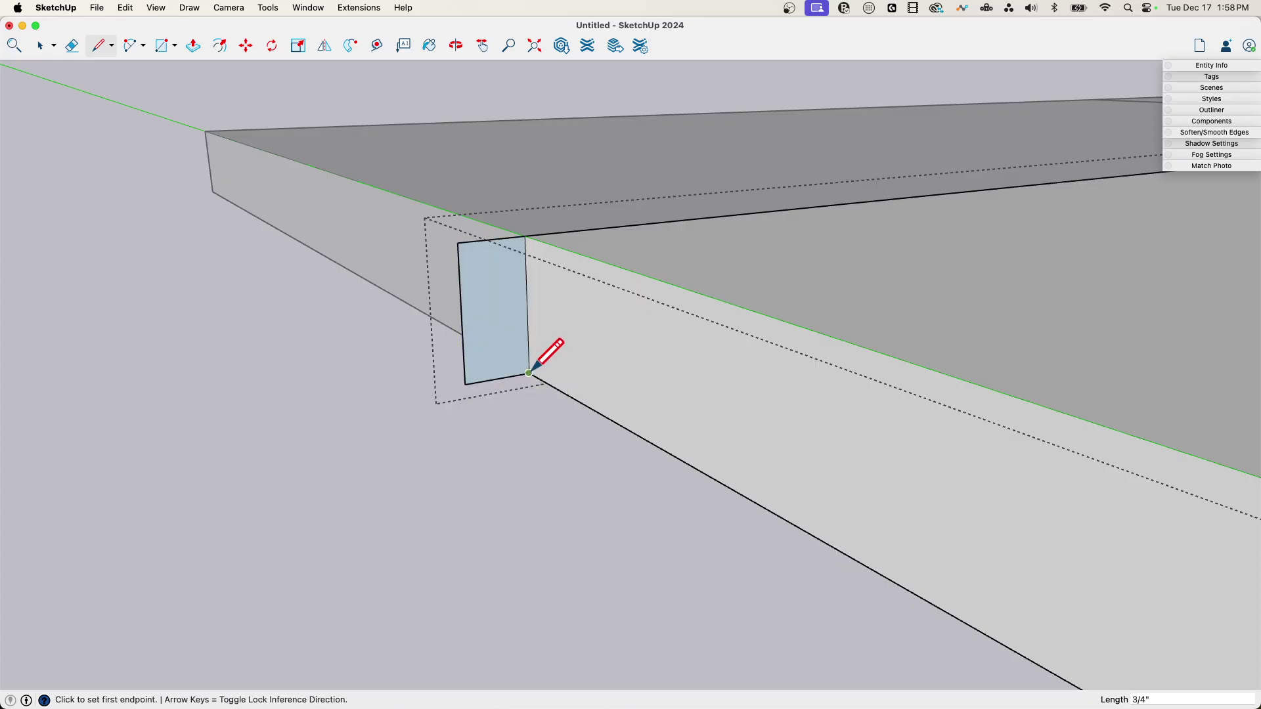
Outline a small lip about 1/8" high and 3/16" wide at the profile face's upper outer corner
scroll(471, 232, up, 2)
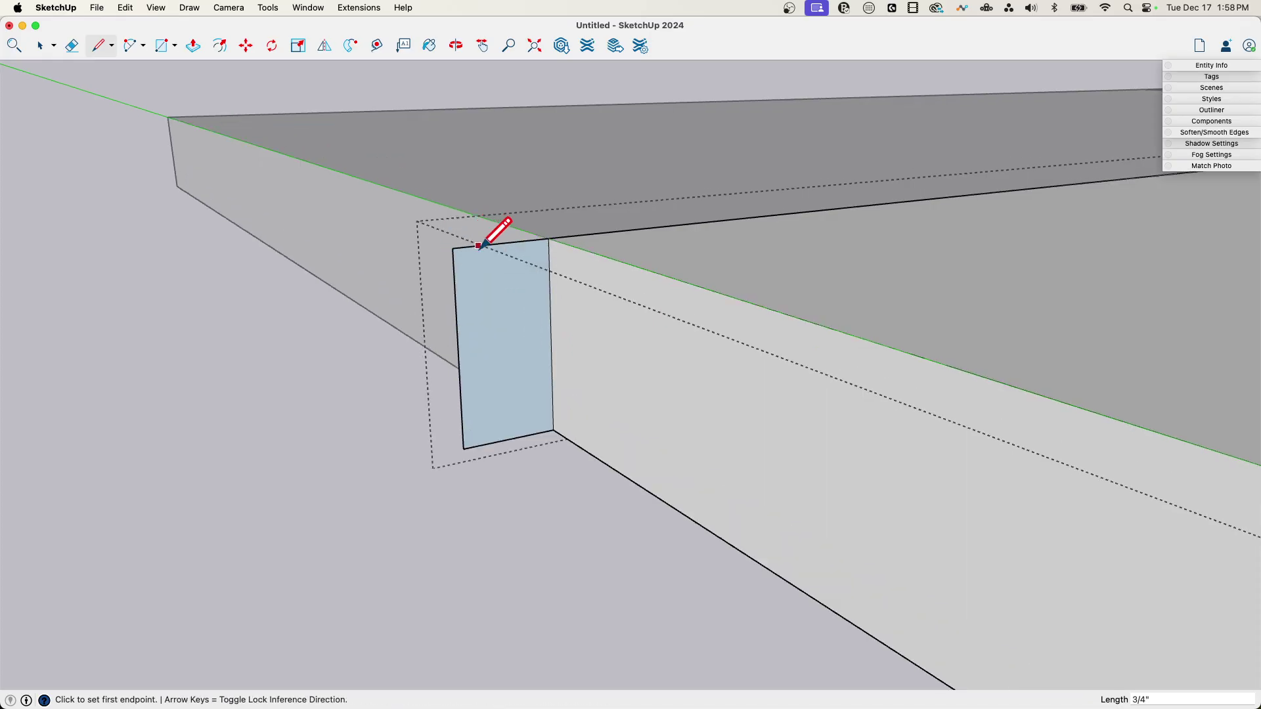
click(481, 246)
scroll(481, 245, up, 2)
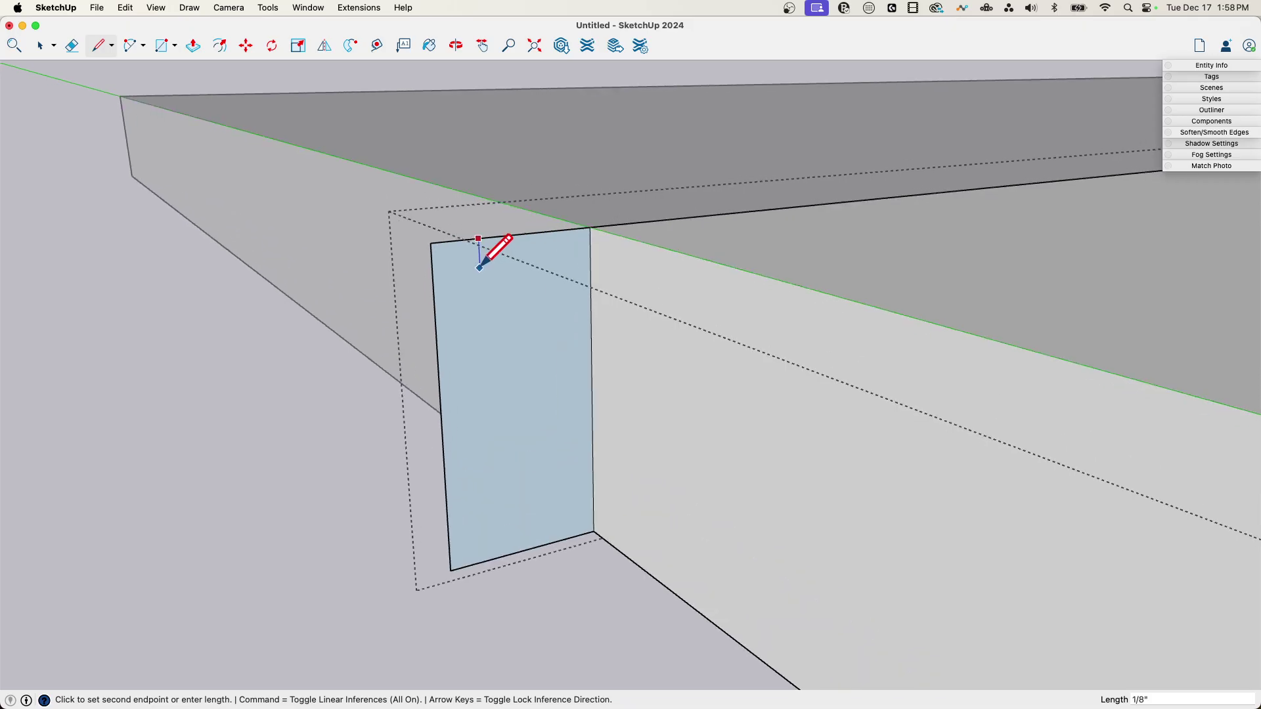
scroll(480, 260, up, 2)
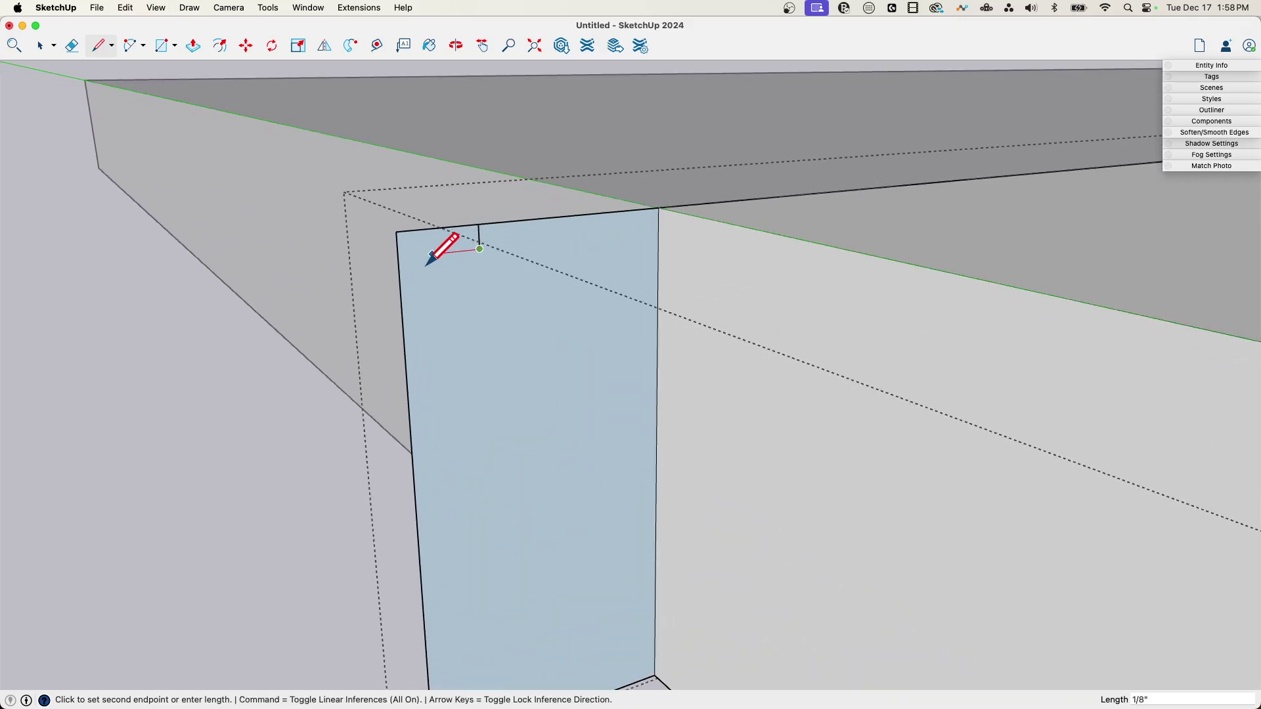
click(398, 257)
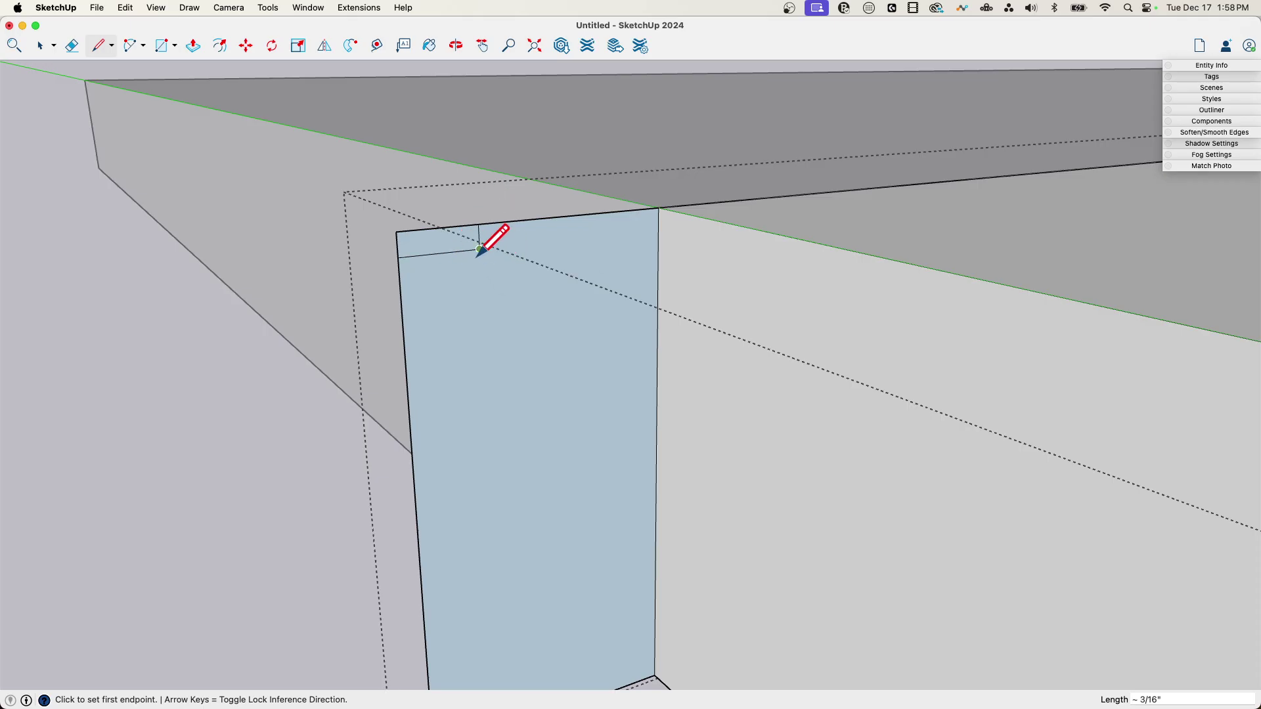
Draw a circle on the profile face directly below the lip's inner corner and split it with a vertical line
key(c)
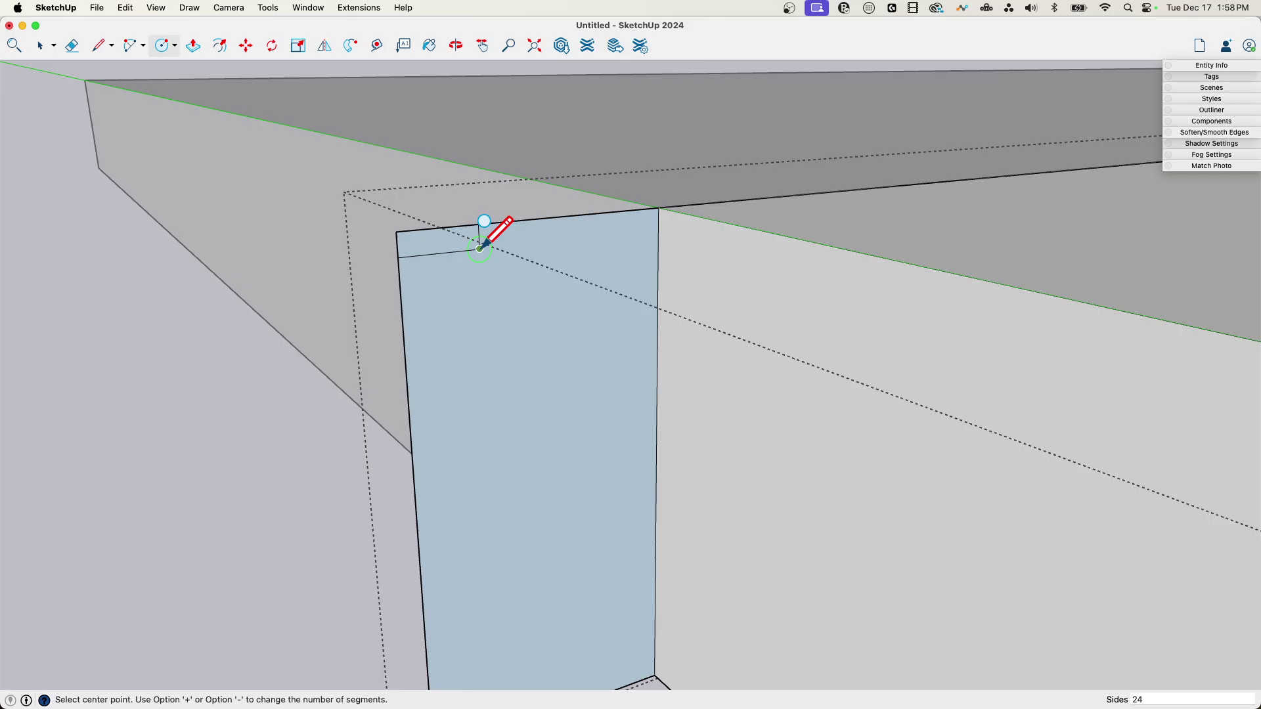
click(484, 336)
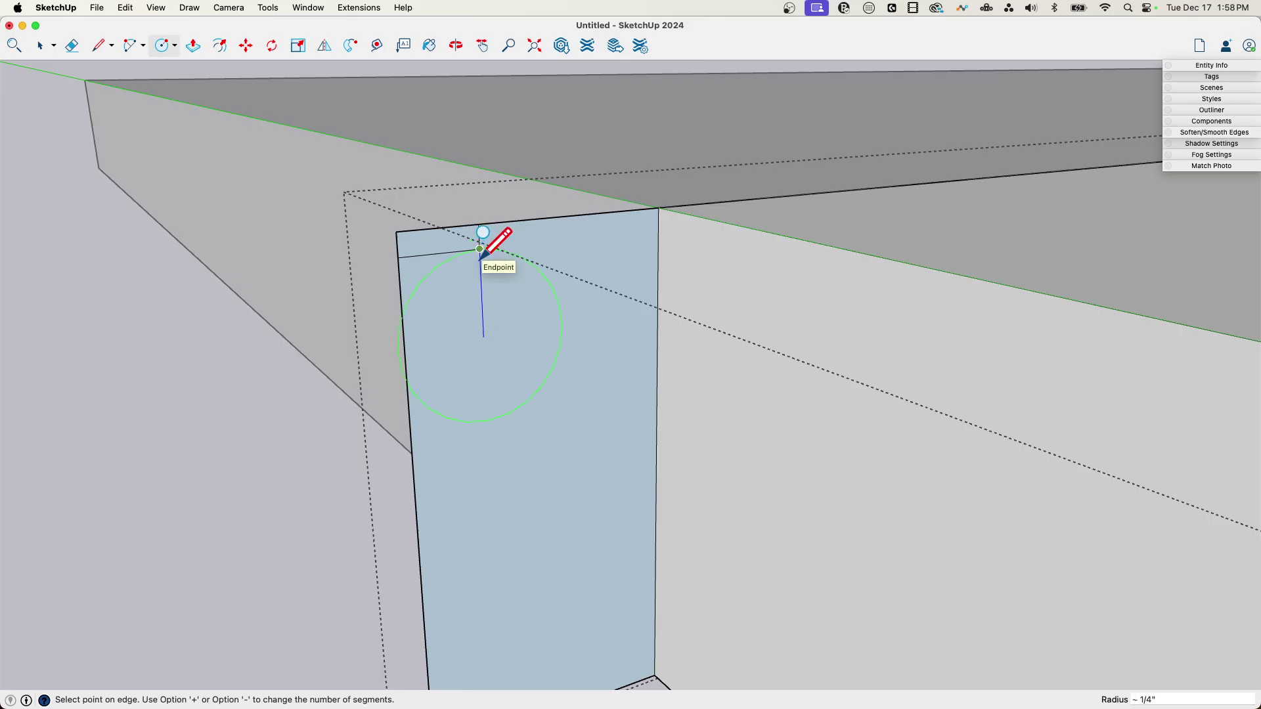
click(478, 268)
key(space)
click(479, 283)
key(l)
click(480, 265)
click(485, 406)
Redraw the circle's vertical dividing line and erase the circle's inner half, keeping the outer half as a bullnose
key(e)
click(535, 287)
key(space)
key(super+z)
key(l)
key(e)
click(482, 306)
key(l)
click(481, 265)
click(486, 406)
key(e)
Move the half circle up so its upper end meets the lip's inner corner
key(space)
click(475, 313)
key(m)
click(480, 265)
click(480, 249)
Draw a stair-stepped line down the profile from the half circle's lower end, with two small inward setbacks
key(l)
click(486, 391)
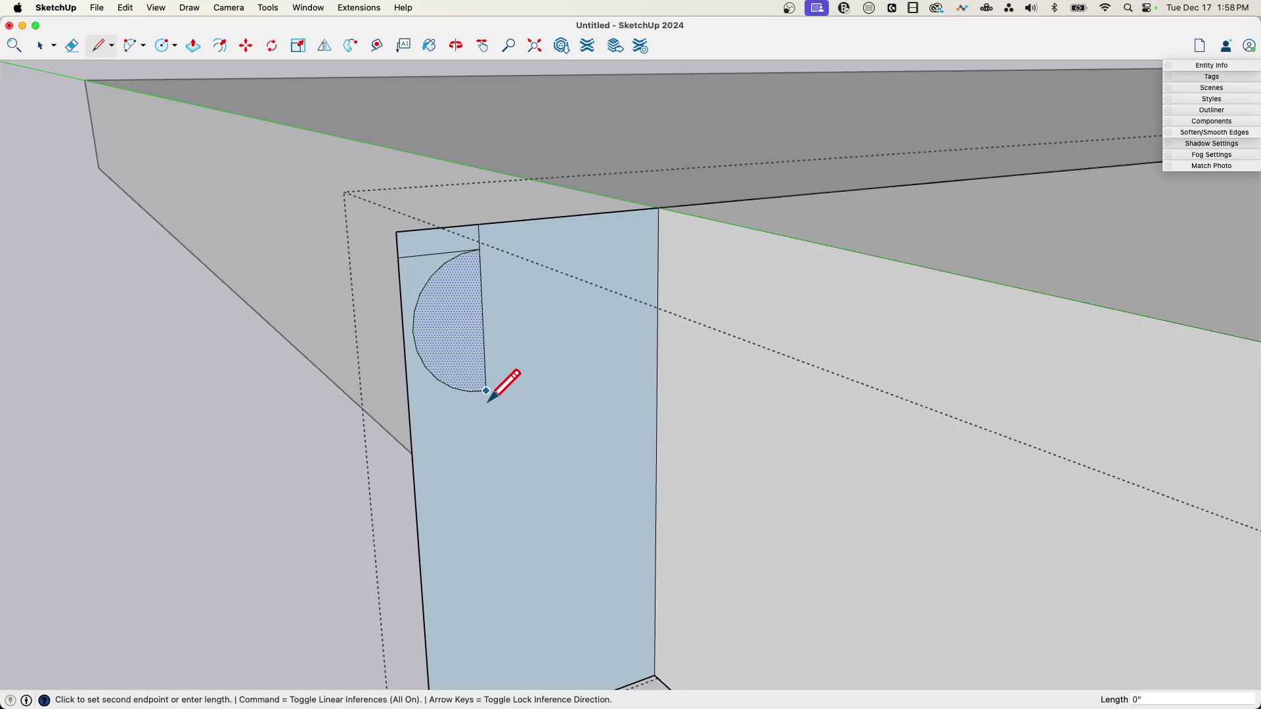
click(486, 413)
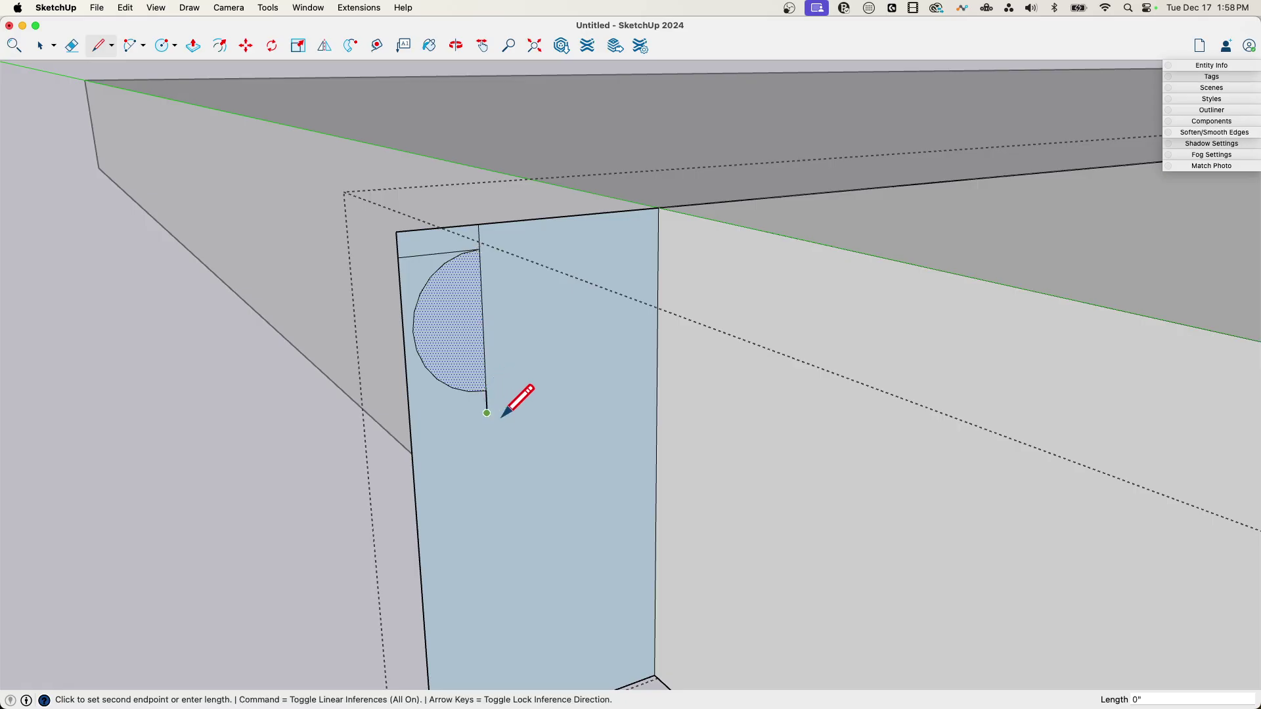
click(513, 515)
click(533, 511)
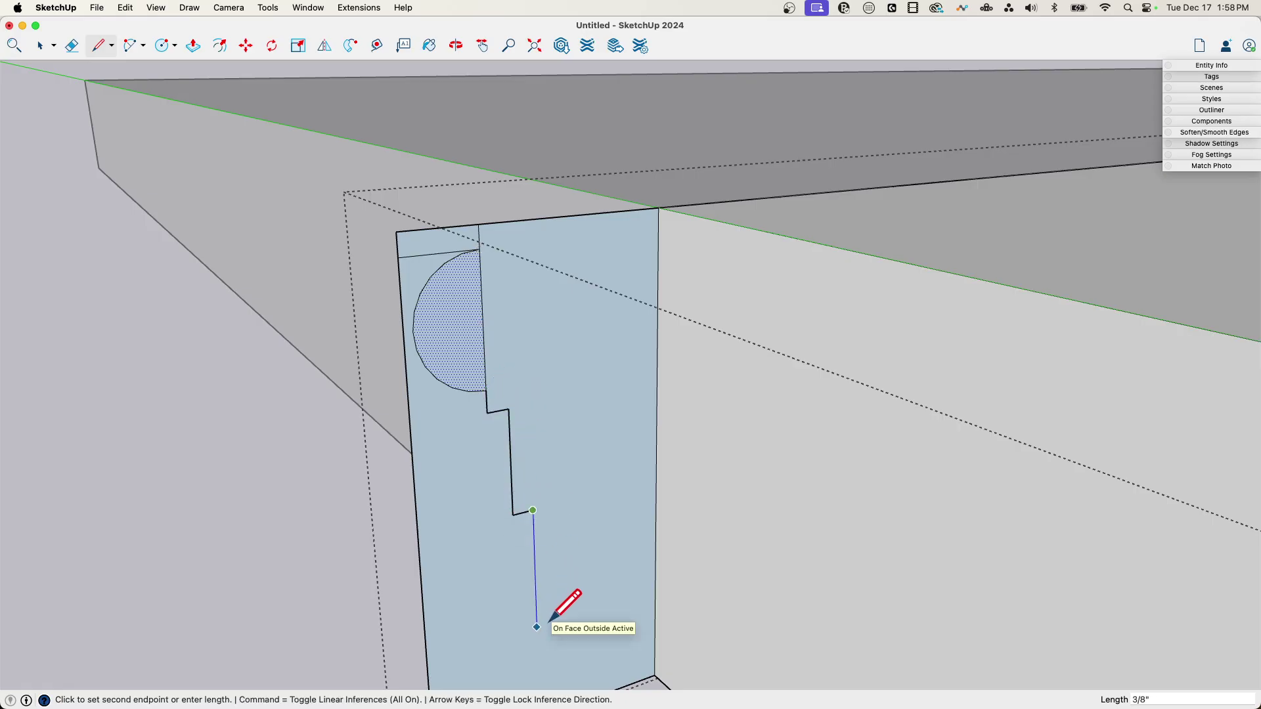
click(537, 626)
shift+middle_drag(549, 621, 555, 445)
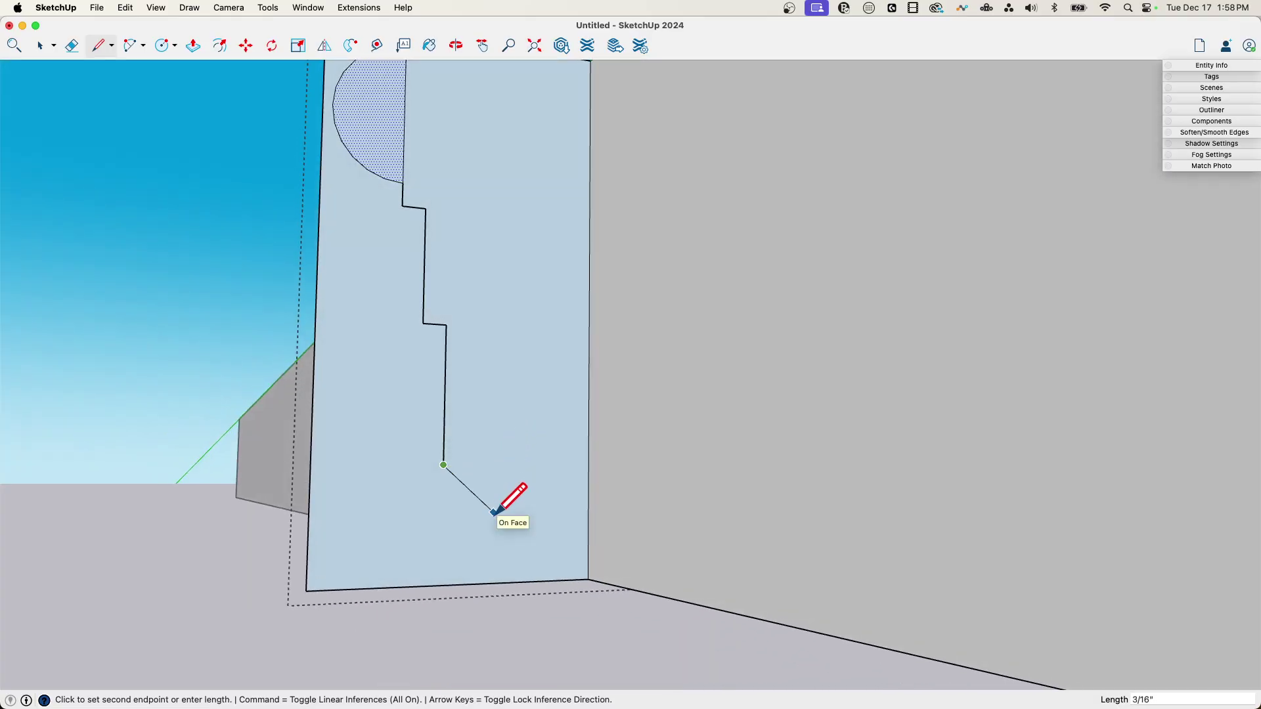
key(Escape)
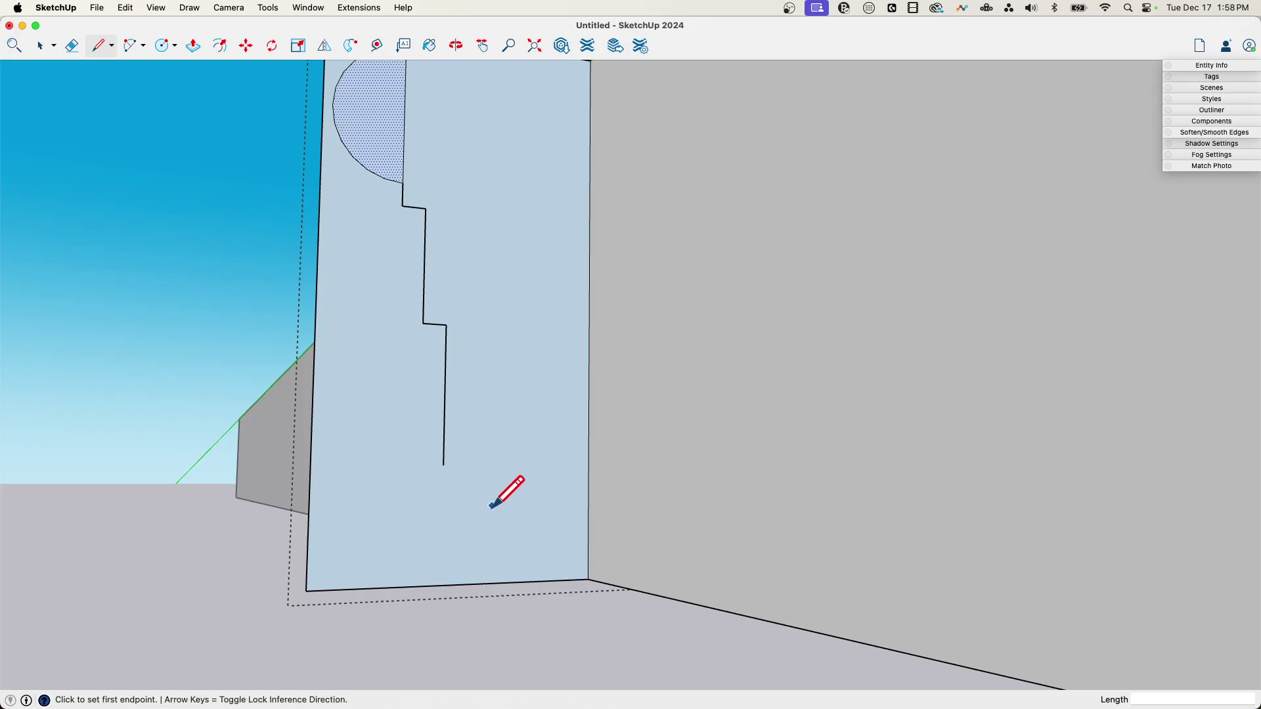
Continue the profile with a curved arc down and inward, and close it with a horizontal line to the tabletop's end
key(a)
click(444, 465)
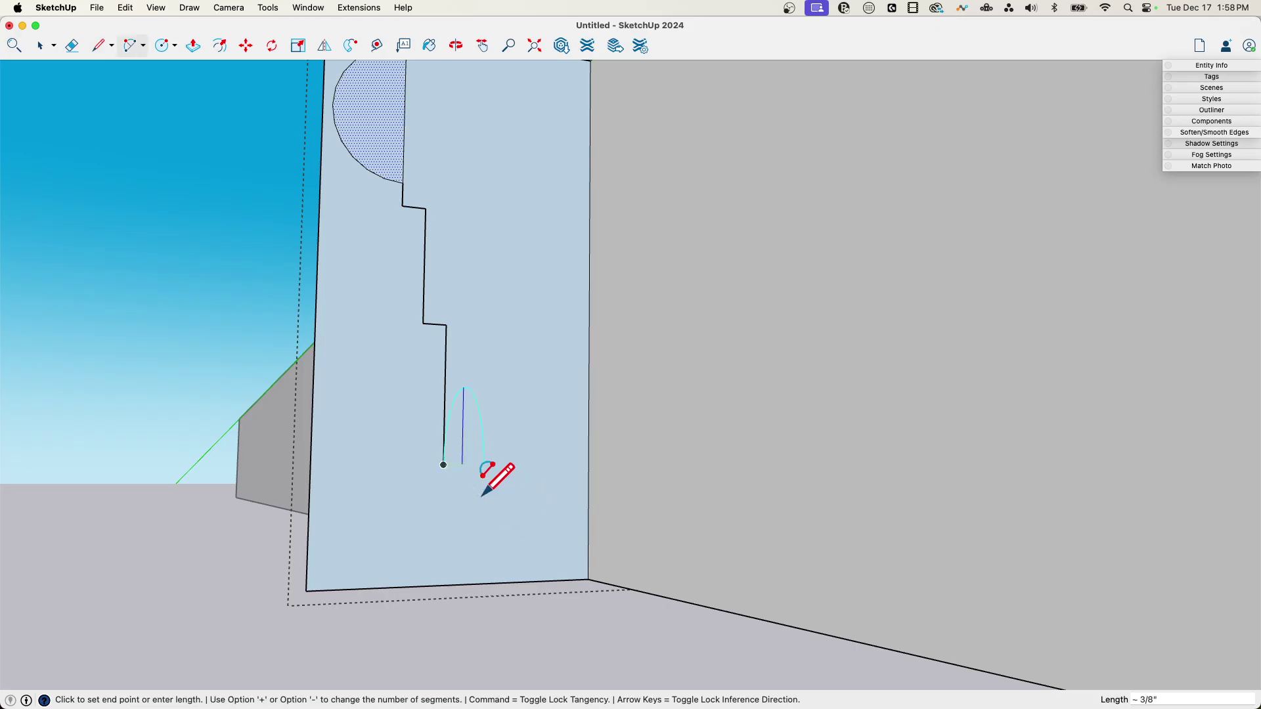
click(508, 530)
click(526, 471)
key(l)
click(508, 530)
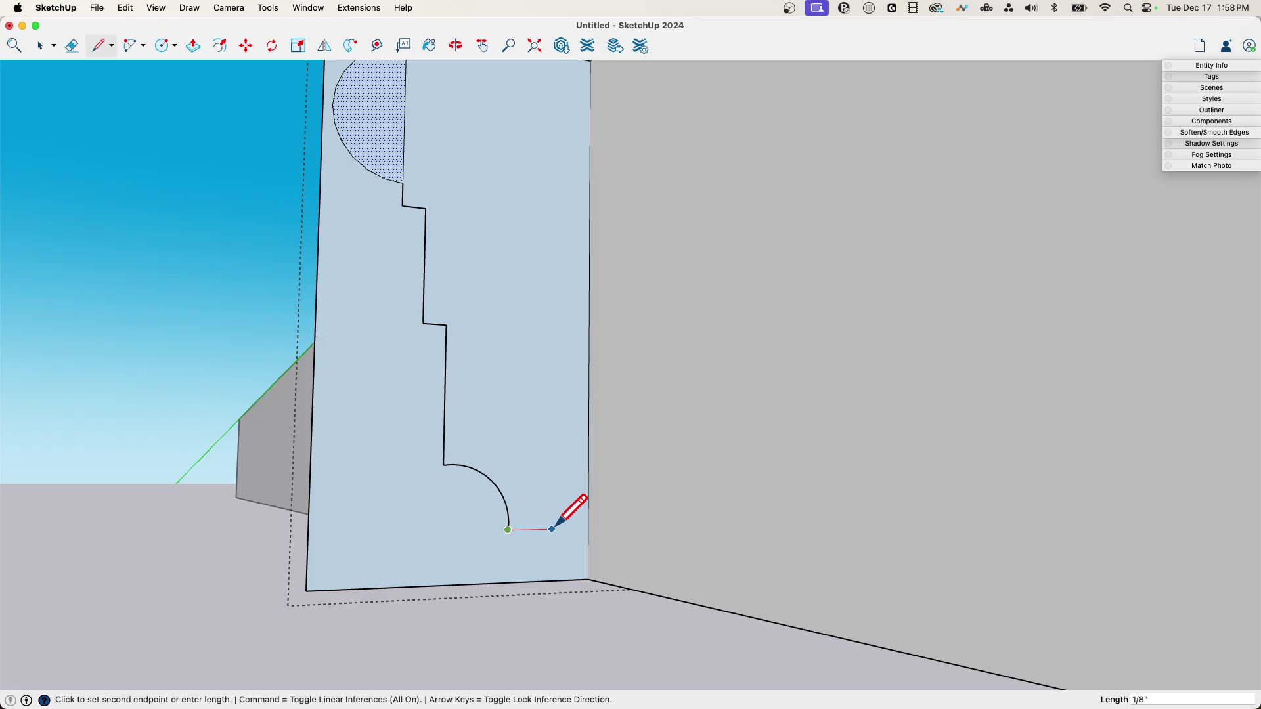
click(588, 529)
Erase the waste outline outside the profile and the vertical dividing lines at the lip and half circle
key(e)
drag(293, 509, 348, 591)
middle_drag(361, 519, 403, 296)
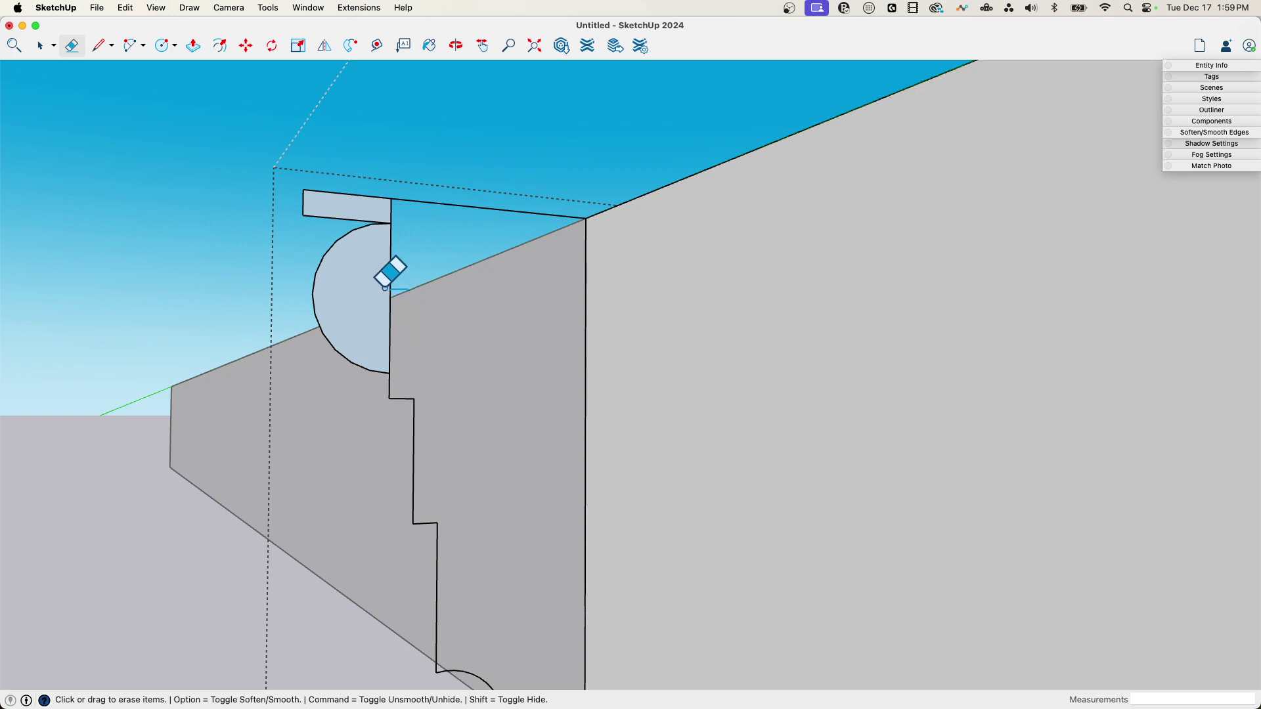
click(391, 209)
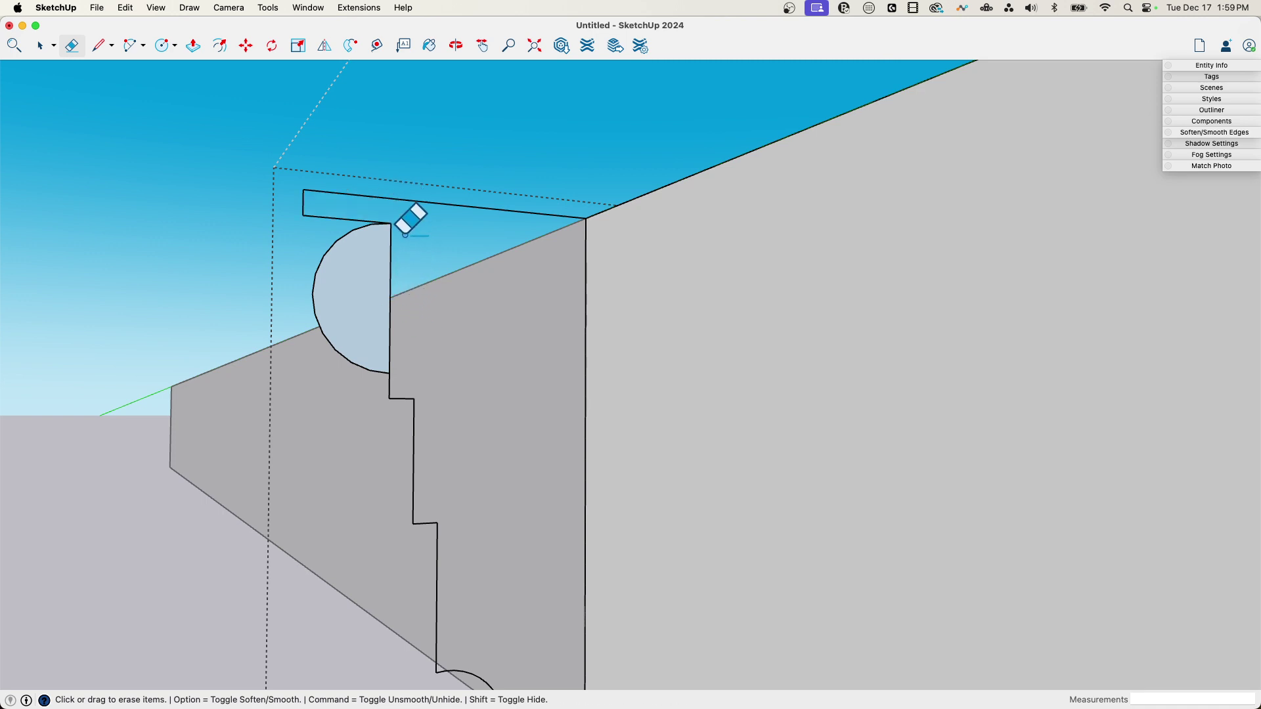
click(390, 270)
Shorten the profile's upper lip by drawing a vertical line across it and erasing the outer end
key(l)
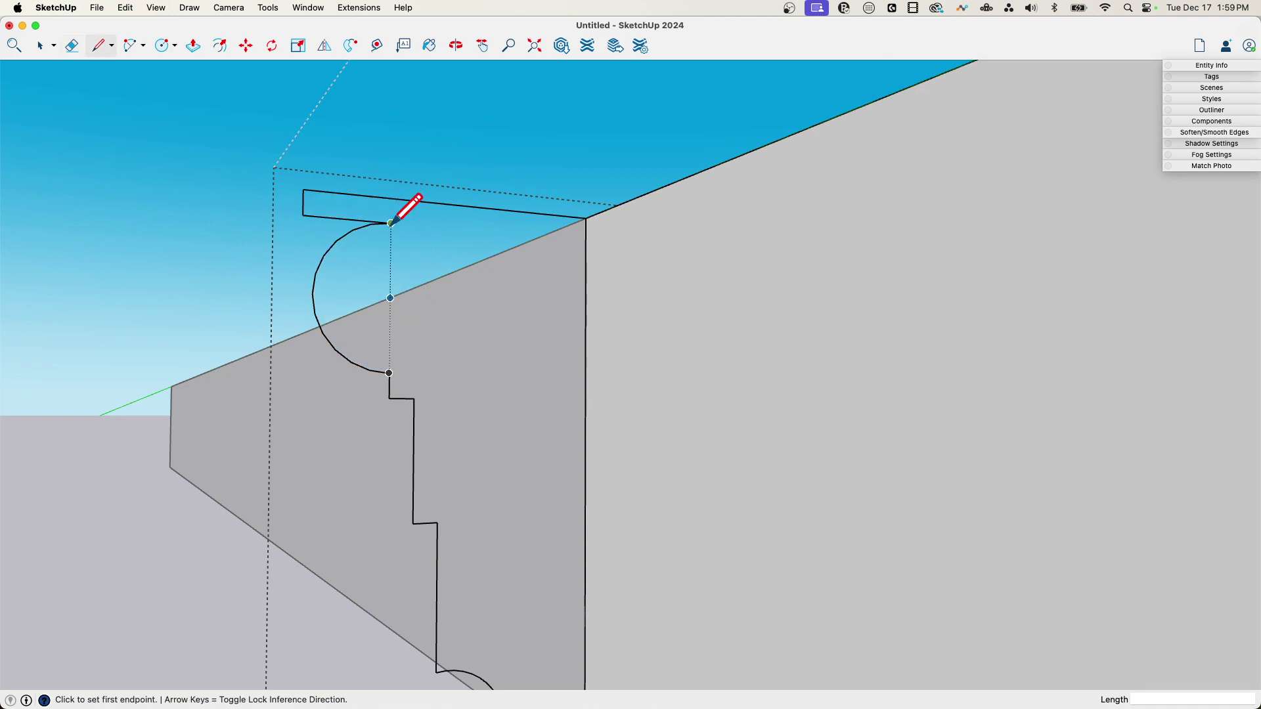
middle_drag(408, 259, 388, 219)
click(344, 218)
click(345, 195)
key(e)
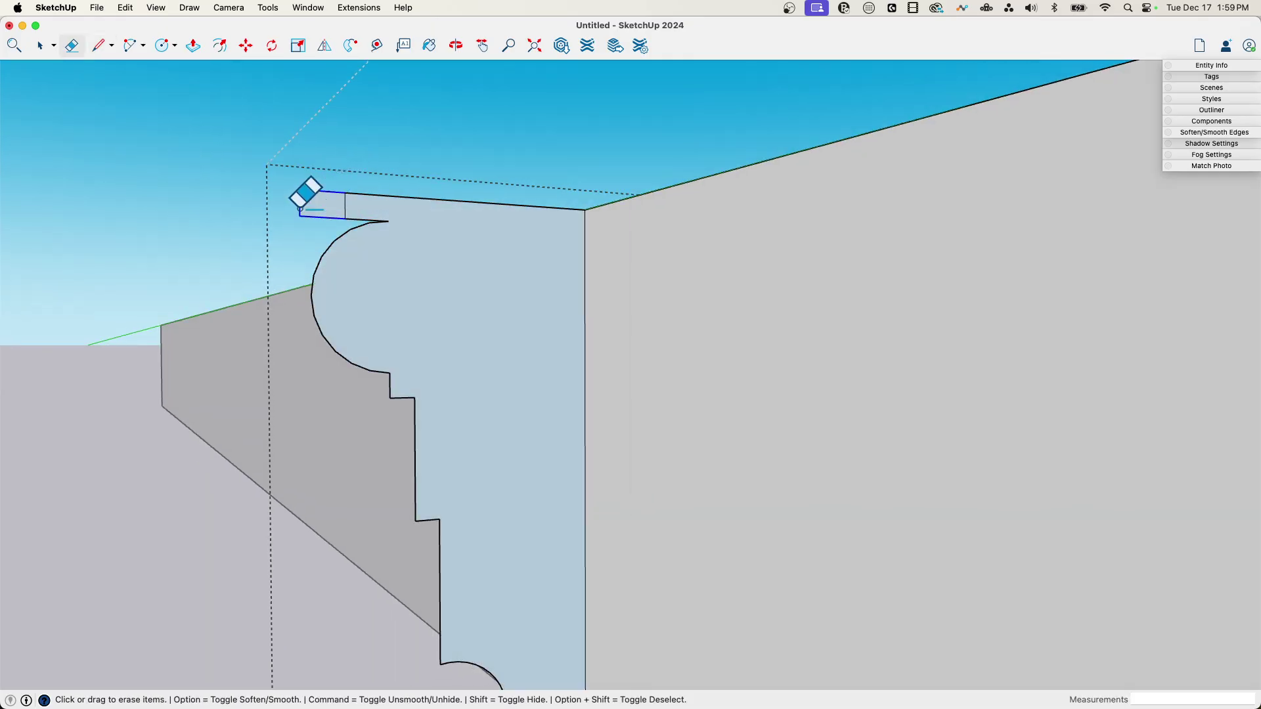
drag(299, 211, 309, 201)
key(space)
Sweep the profile around the tabletop's two outer edges with Follow Me
mouse_move(348, 194)
middle_down()
mouse_move(468, 373)
mouse_move(674, 439)
mouse_move(693, 394)
mouse_move(622, 341)
mouse_move(521, 357)
mouse_move(487, 349)
mouse_move(515, 374)
mouse_move(1005, 239)
middle_up()
click(620, 334)
click(512, 373)
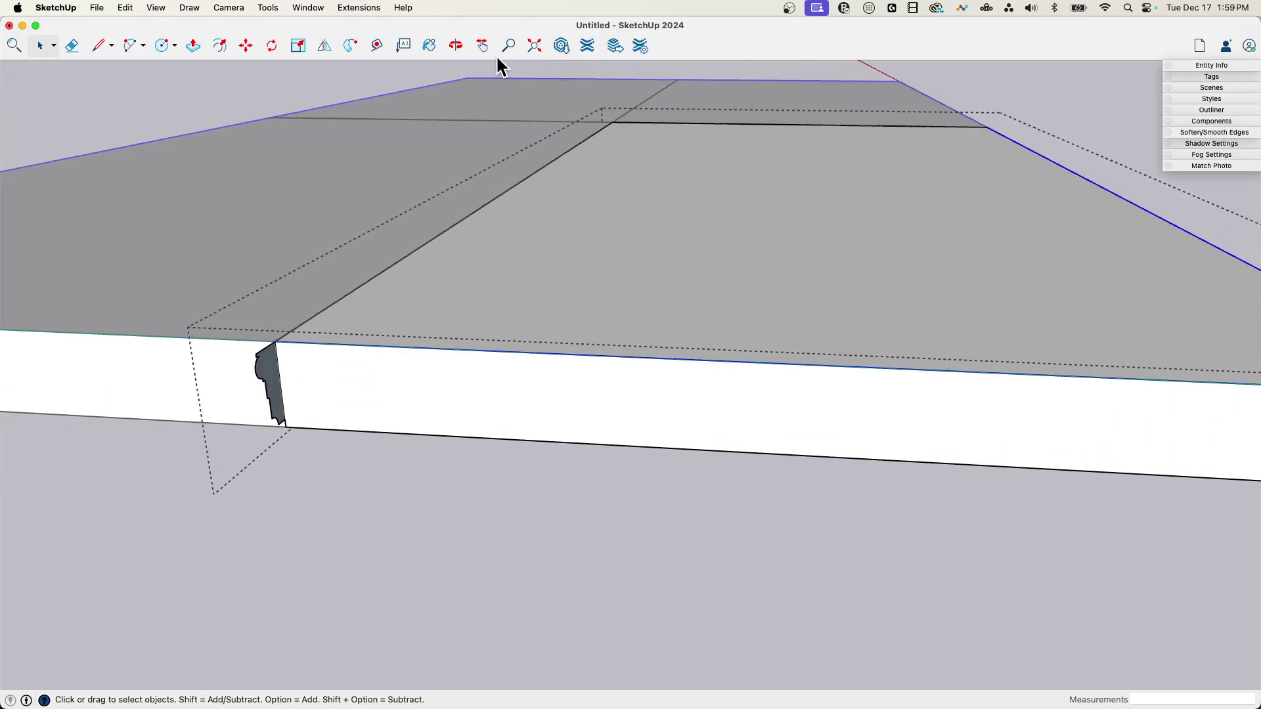
click(350, 53)
click(270, 369)
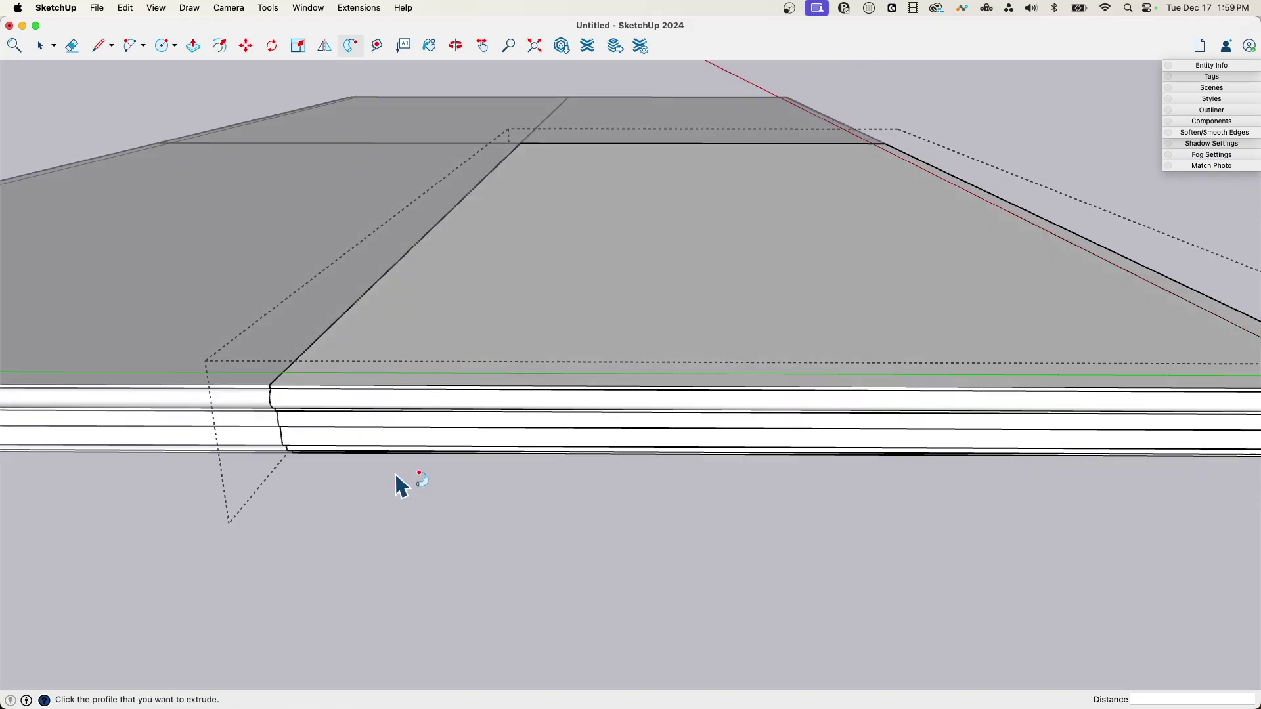
Offset the two outer top edges inward twice, about 1 1/8" and about 1 7/16", to outline a narrow border band
key(space)
middle_drag(465, 550, 376, 526)
scroll(746, 576, up, 3)
click(388, 525)
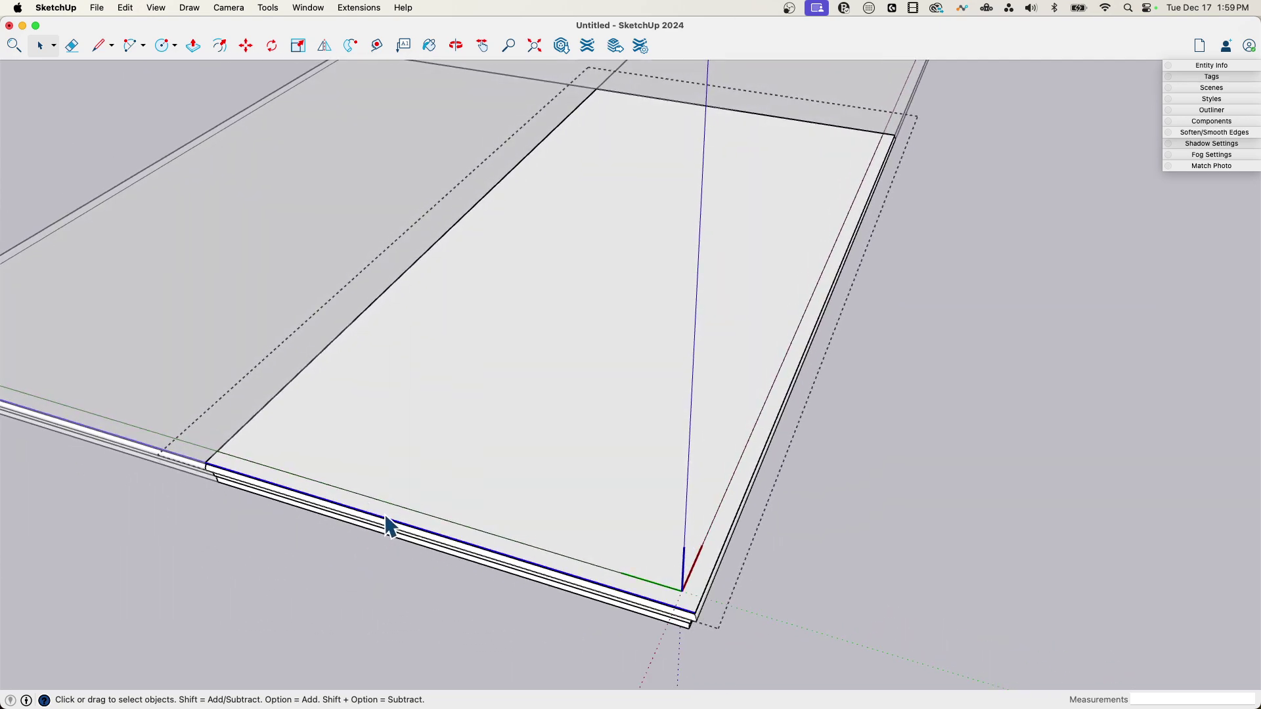
shift+click(717, 563)
key(f)
click(716, 562)
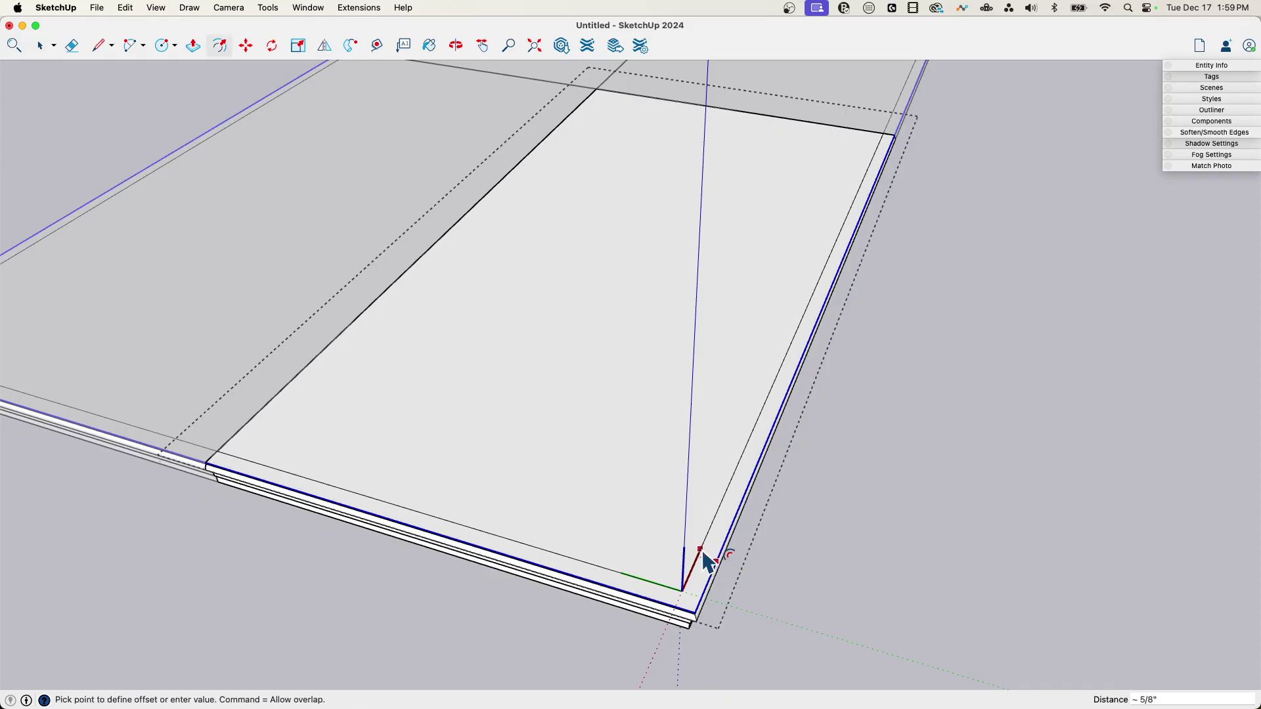
click(692, 541)
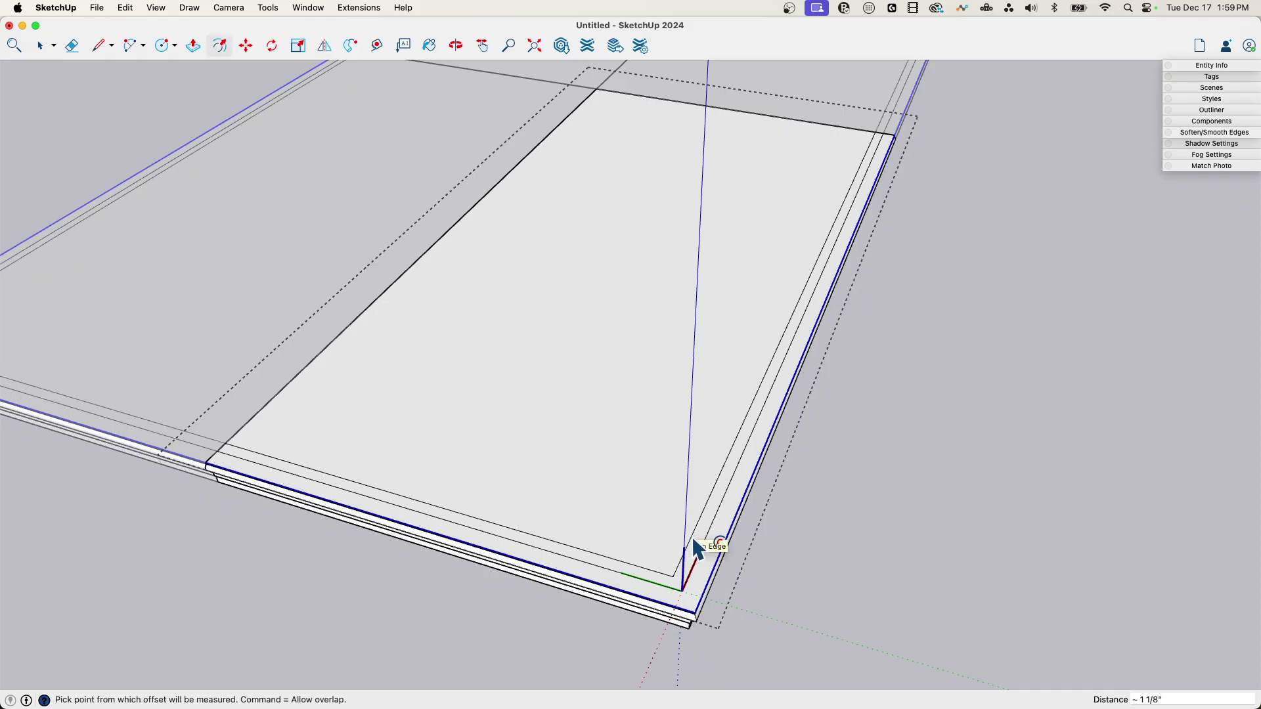
click(717, 560)
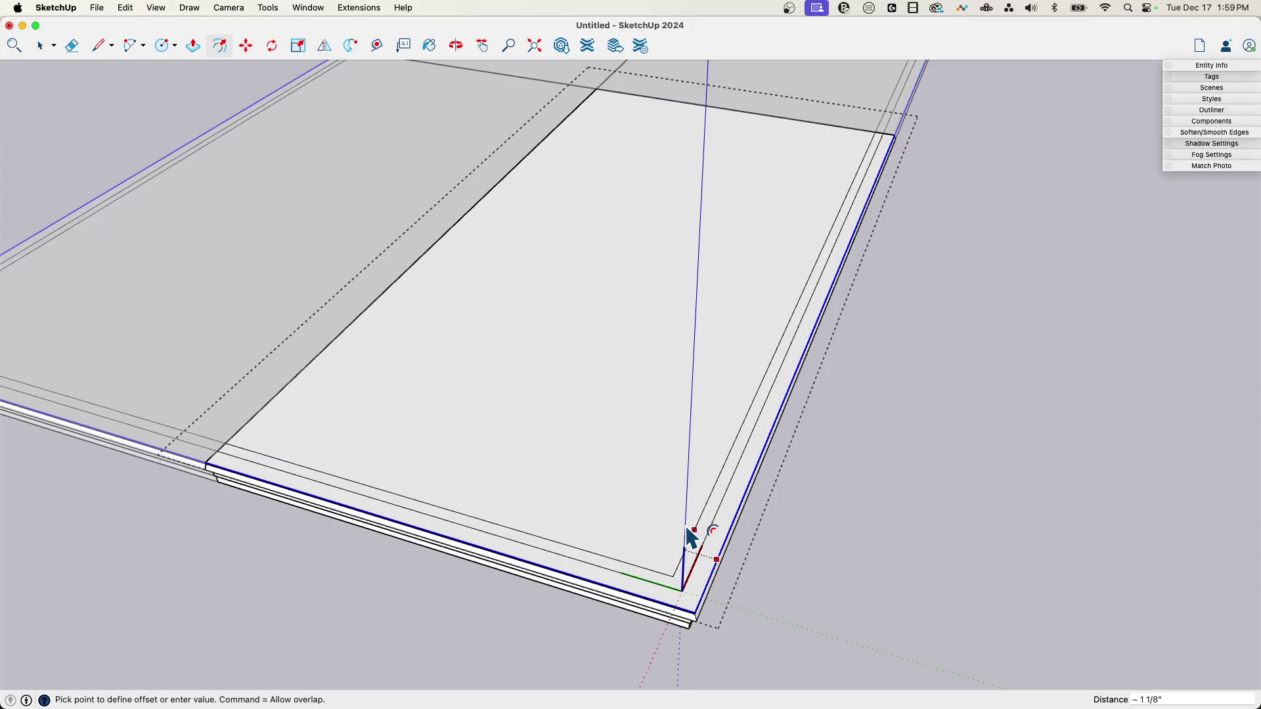
click(691, 539)
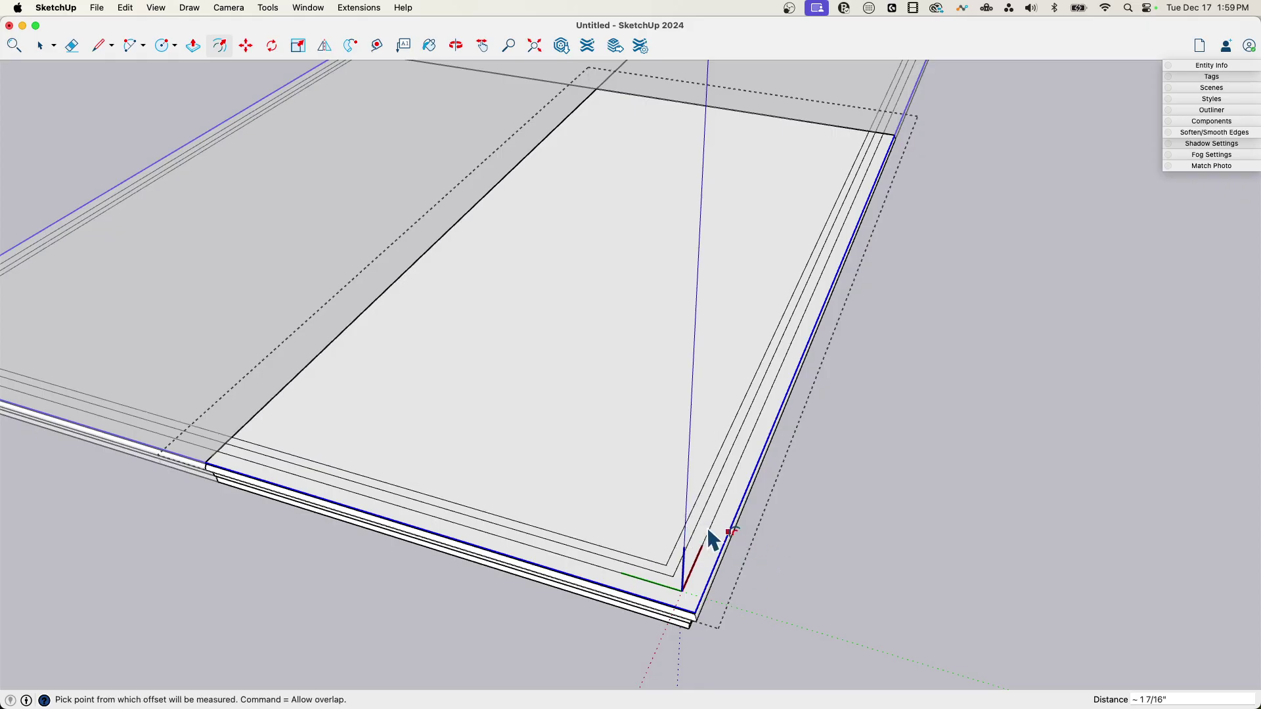
key(space)
click(790, 594)
Reopen the quarter and erase the leftover original tabletop edges on the top face
mouse_move(789, 594)
middle_down()
mouse_move(707, 578)
mouse_move(343, 573)
middle_up()
triple_click(404, 575)
double_click(401, 565)
key(e)
drag(341, 572, 350, 577)
mouse_move(350, 577)
middle_down()
mouse_move(383, 563)
mouse_move(380, 507)
middle_up()
Select all of the quarter's geometry and paint it dark brown
key(space)
triple_click(399, 413)
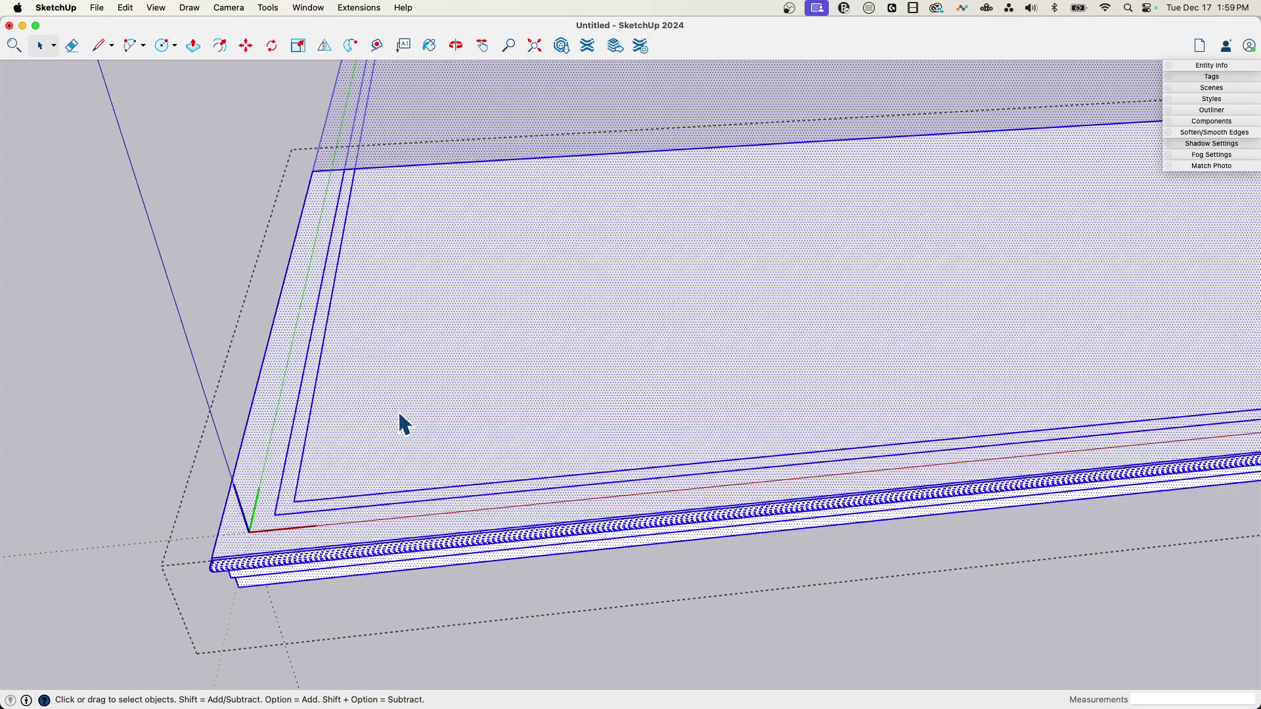
key(b)
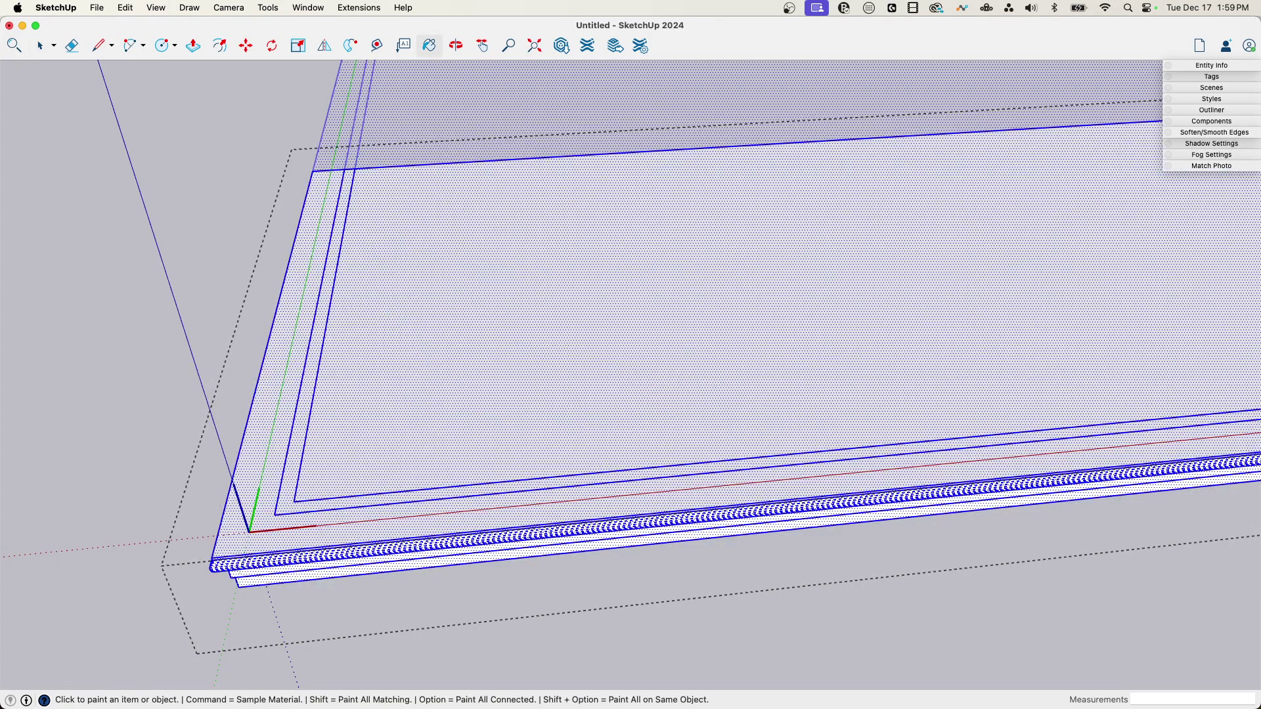
mouse_move(571, 102)
mouse_down()
mouse_move(233, 44)
mouse_move(151, 71)
mouse_up()
click(48, 248)
click(616, 372)
mouse_move(616, 372)
middle_down()
mouse_move(494, 288)
mouse_move(514, 294)
middle_up()
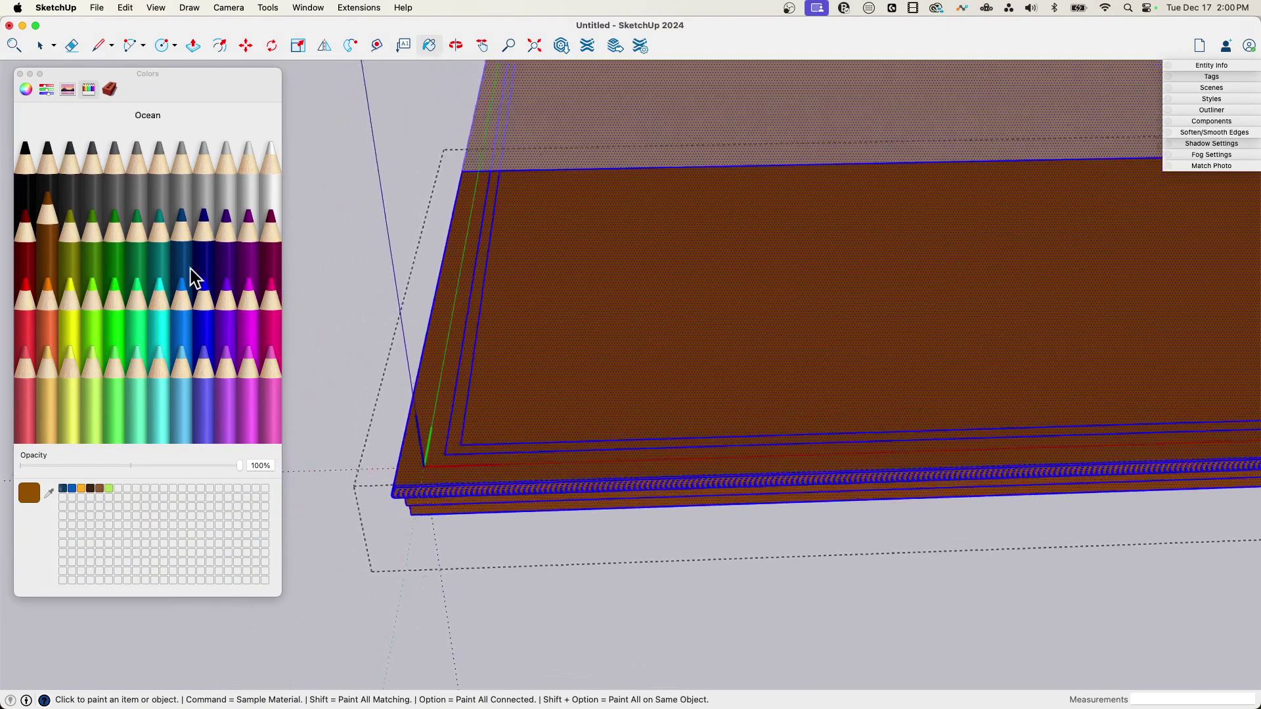
Paint the narrow border band between the two offset outlines with the Asparagus colour
click(76, 261)
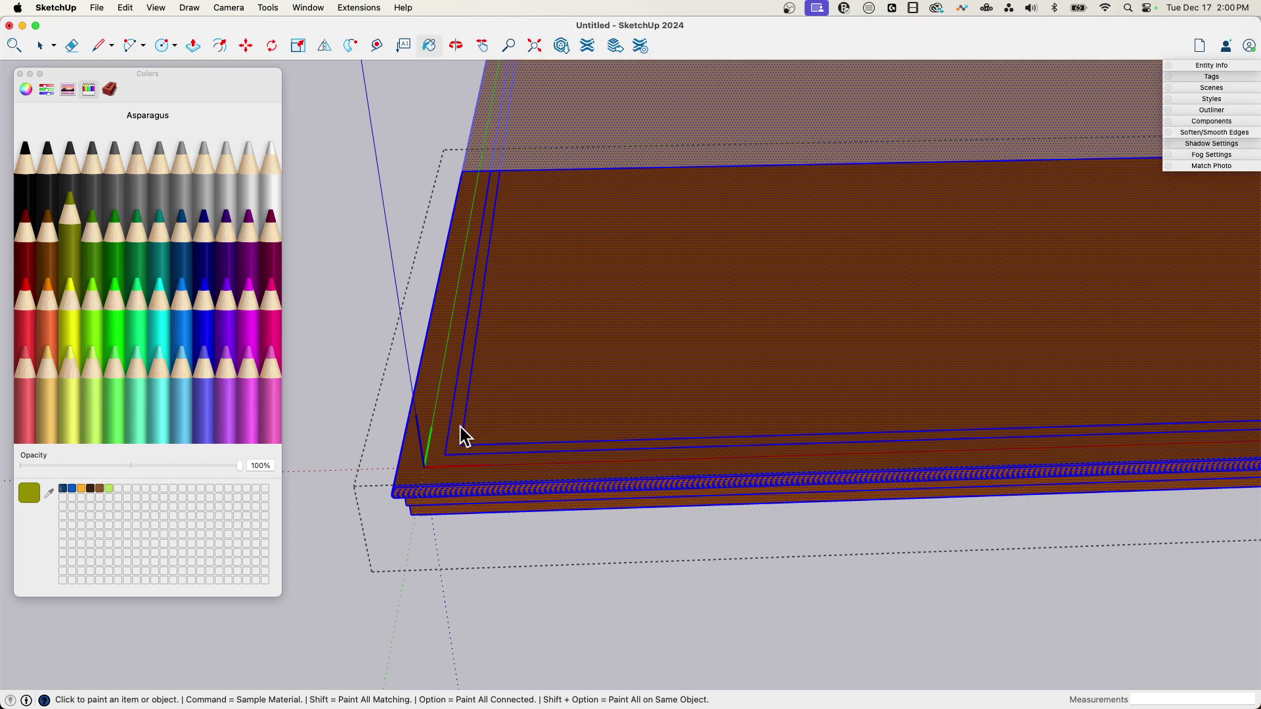
key(space)
click(339, 399)
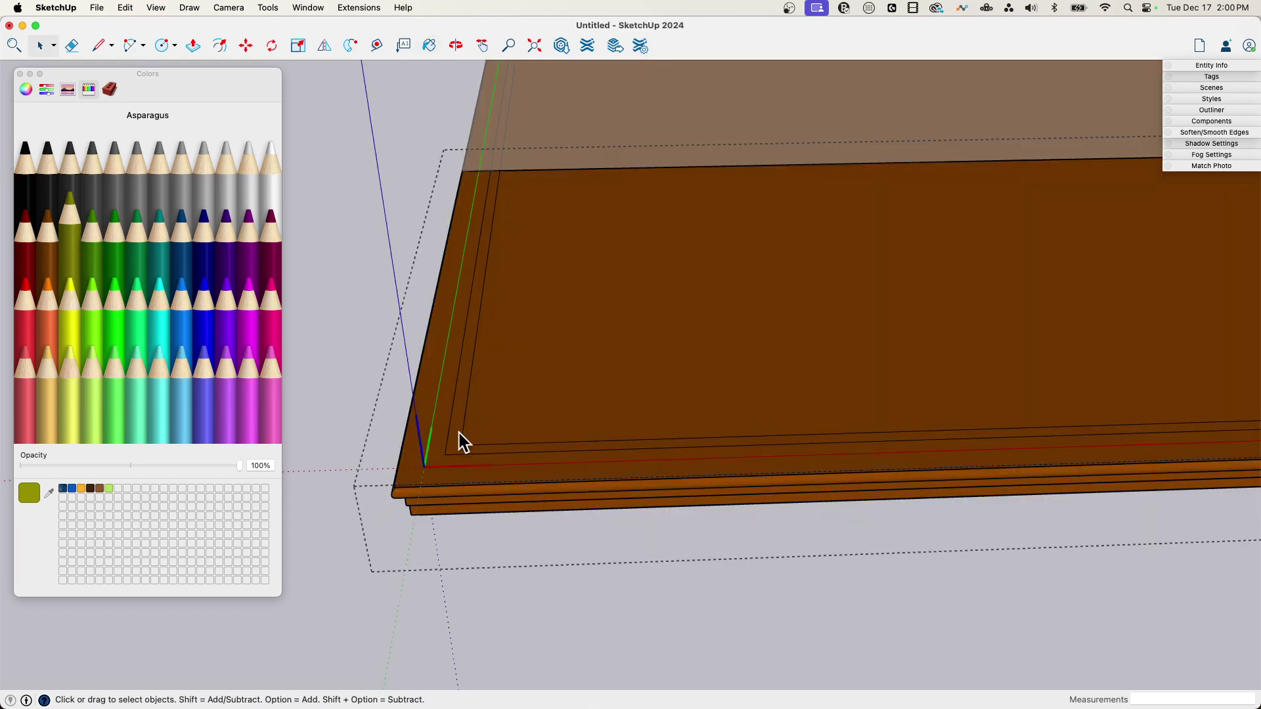
click(72, 244)
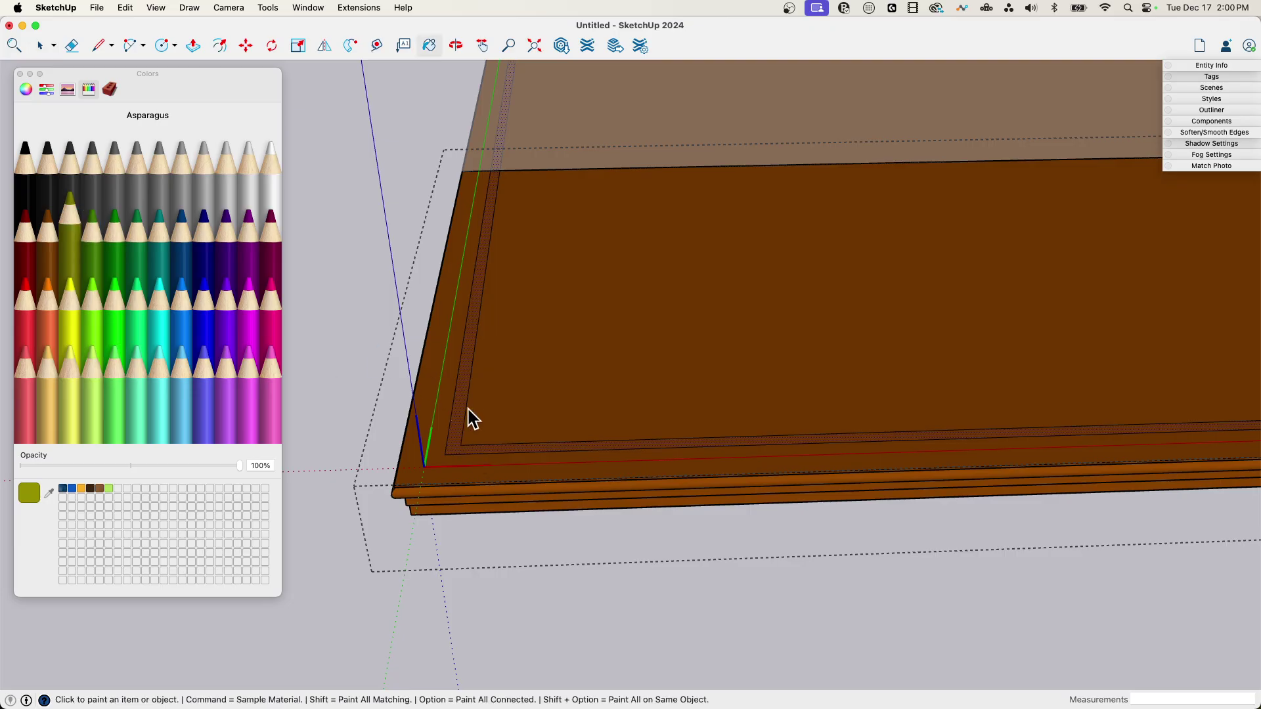
click(458, 425)
key(space)
Open the corner quarter from beneath and offset the underside's two outer edges inward about 9/16"
mouse_move(377, 343)
middle_down()
mouse_move(357, 369)
mouse_move(679, 538)
middle_up()
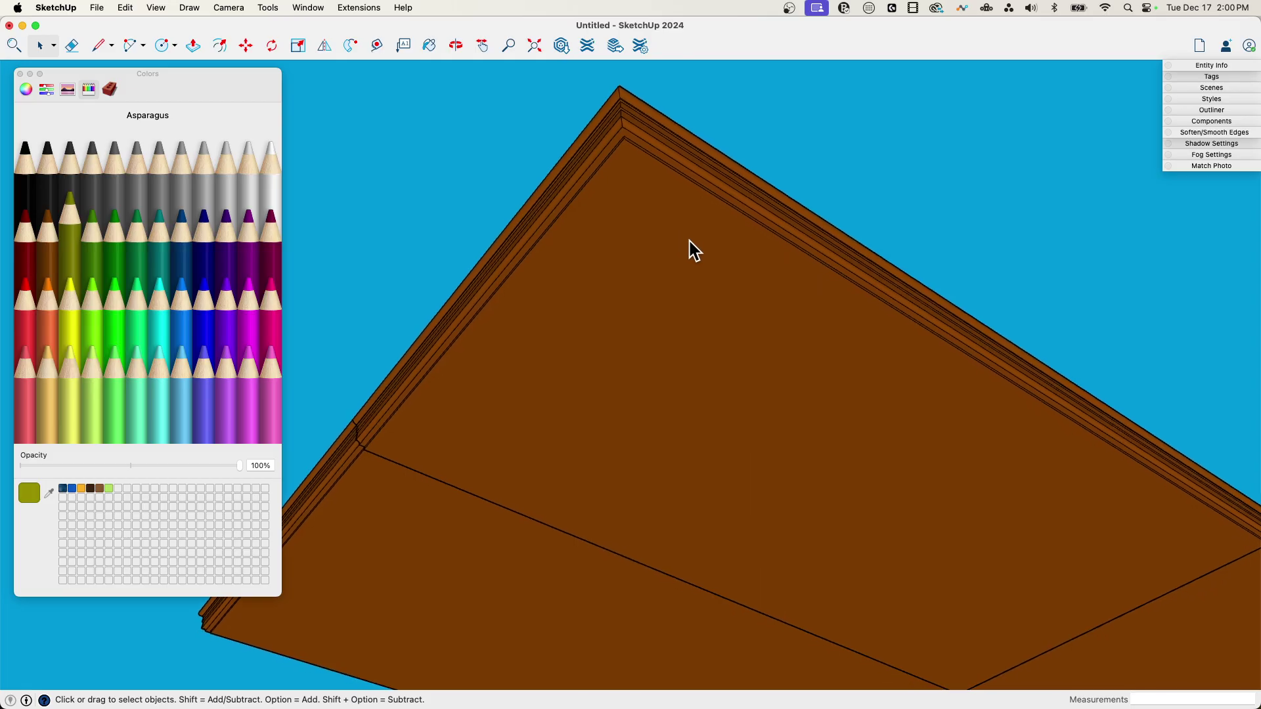
double_click(613, 158)
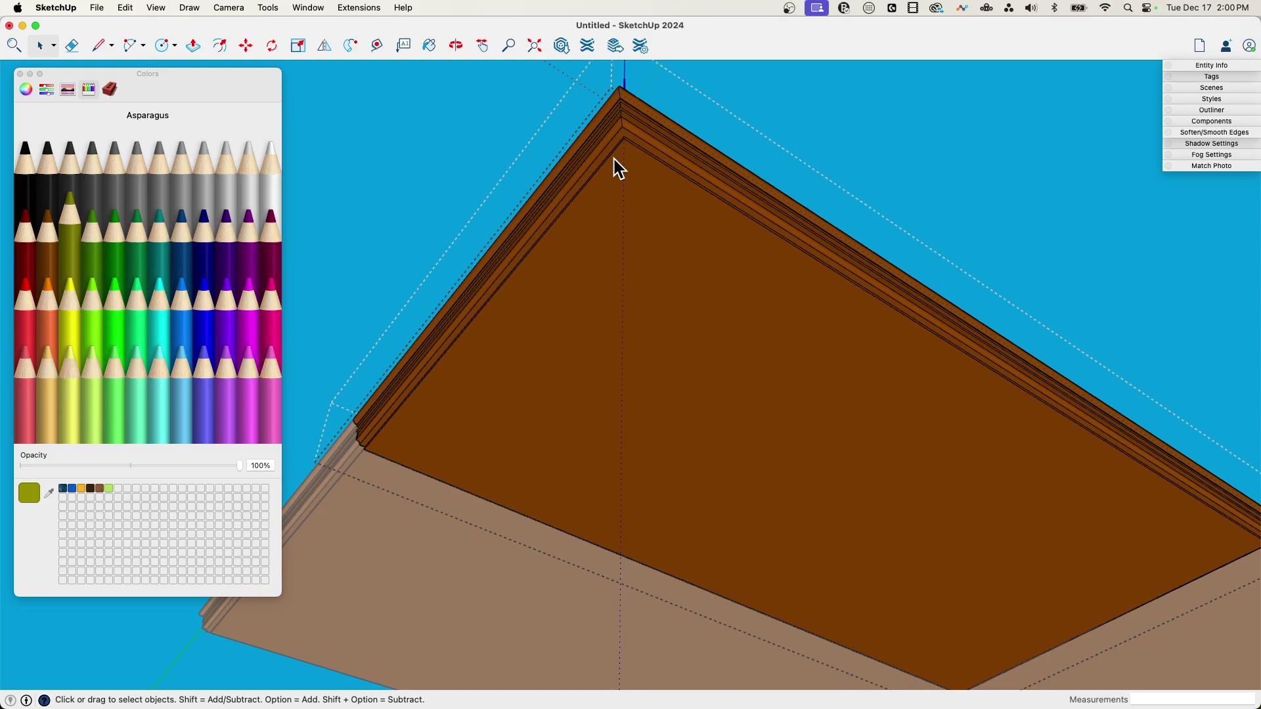
click(645, 155)
key(f)
click(646, 154)
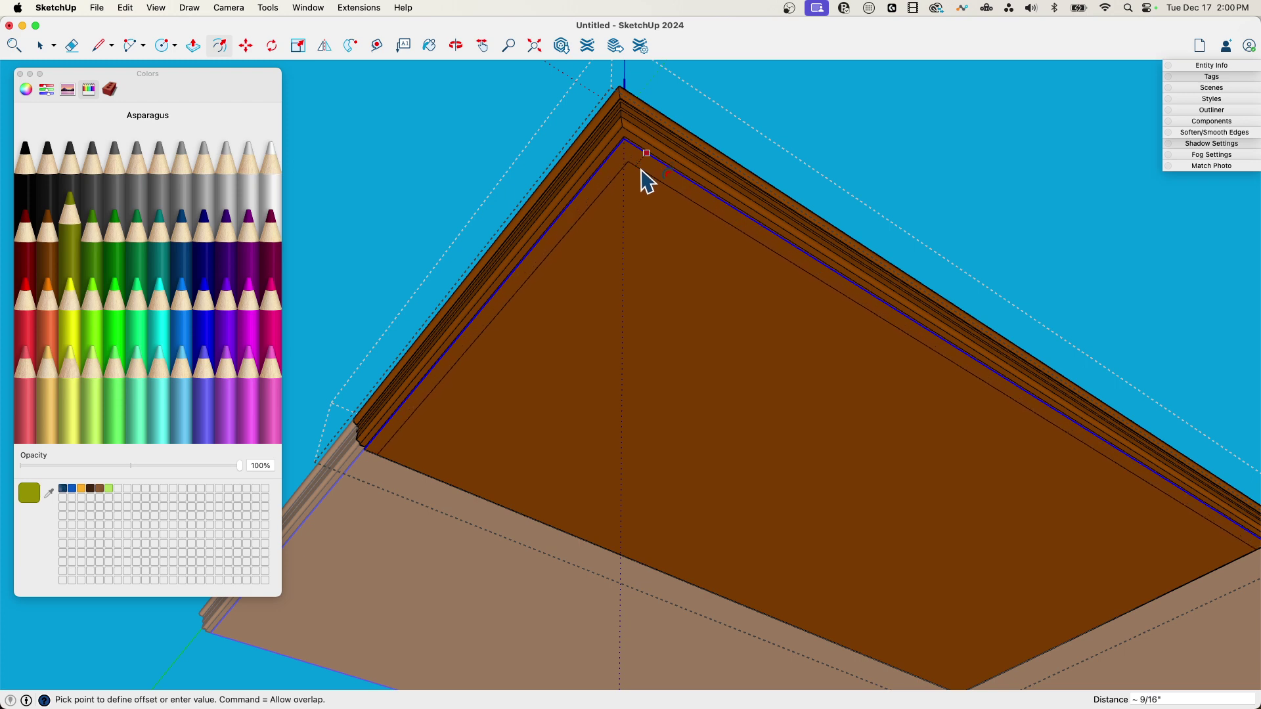
click(644, 169)
Push/Pull the underside face enclosed by the offset edges to form a step along the rim
key(p)
click(649, 534)
click(649, 525)
Draw a 2 by 2 inch square on the quarter's underside face near the outer corner
middle_drag(648, 524, 784, 217)
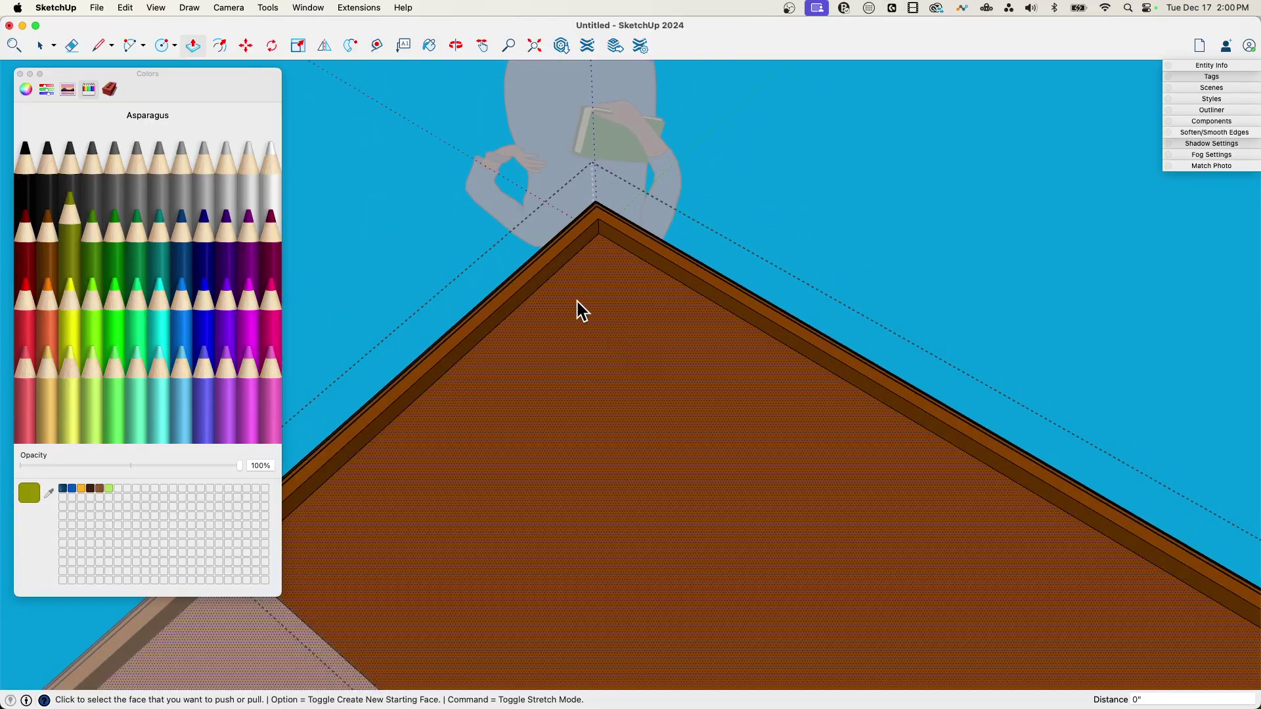
key(r)
mouse_move(597, 304)
middle_down()
mouse_move(615, 233)
mouse_move(605, 287)
mouse_move(622, 298)
mouse_move(608, 284)
middle_up()
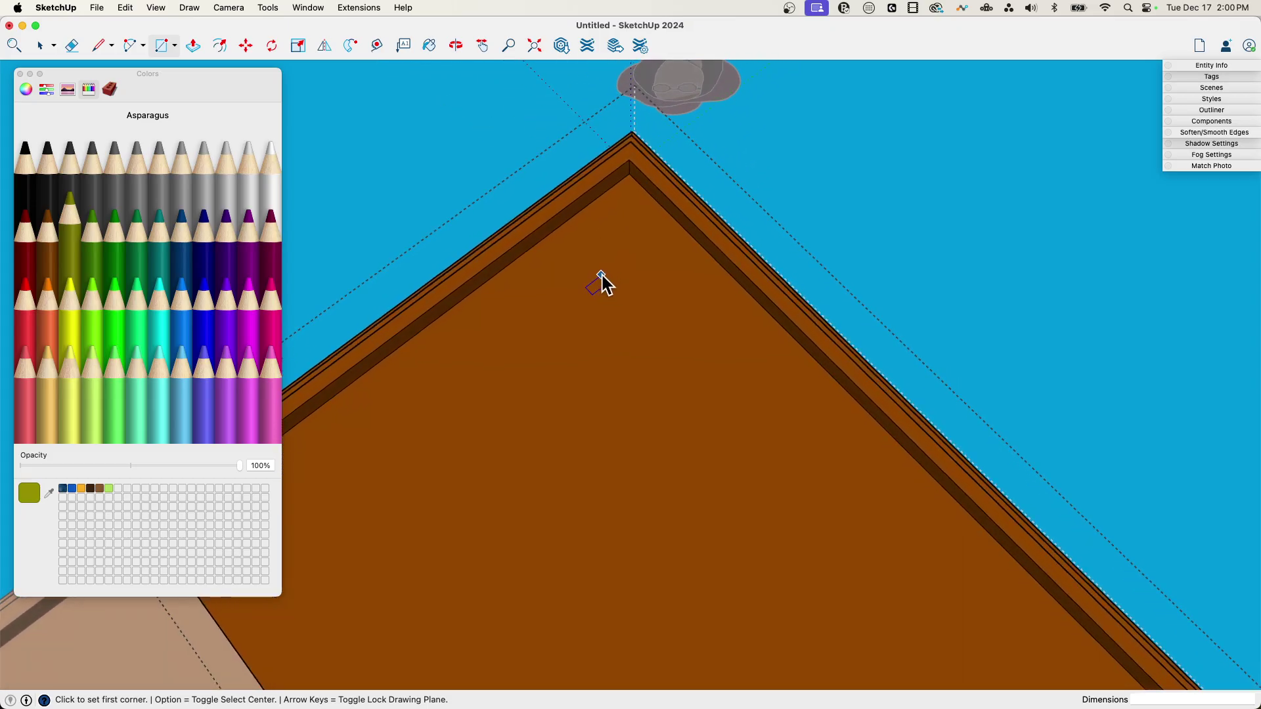
click(579, 278)
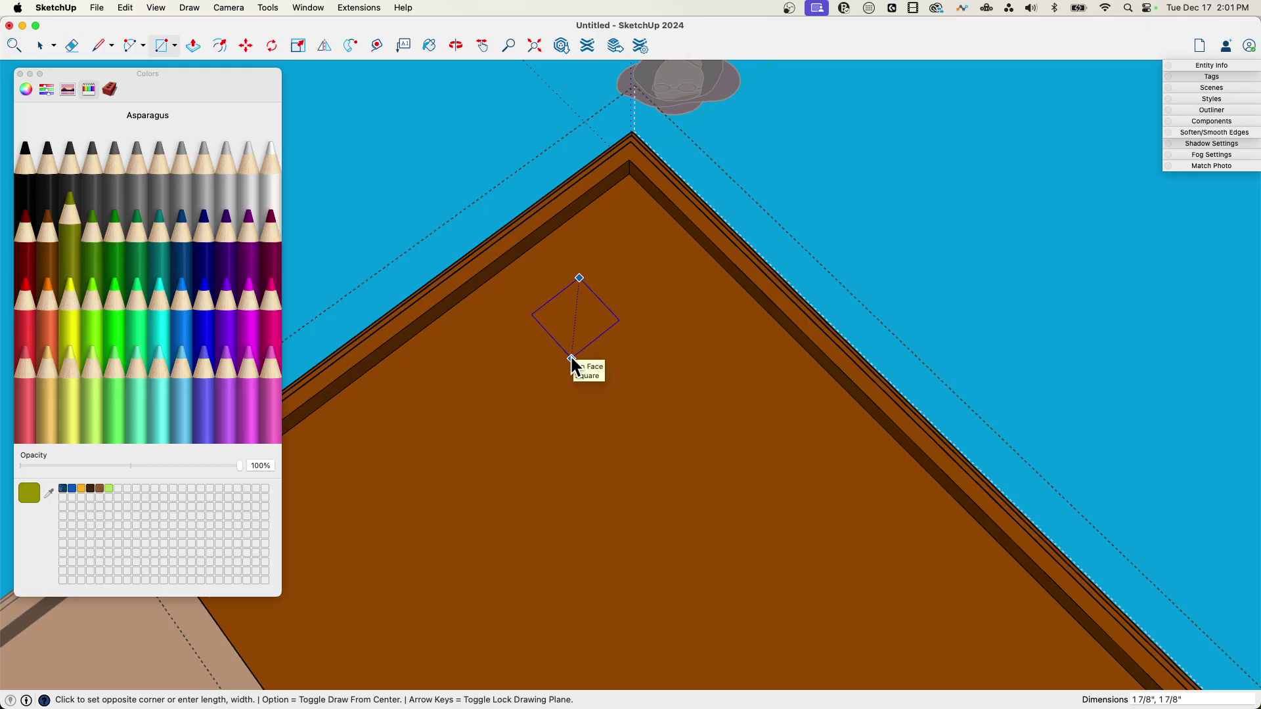
text(3,3)
key(Return)
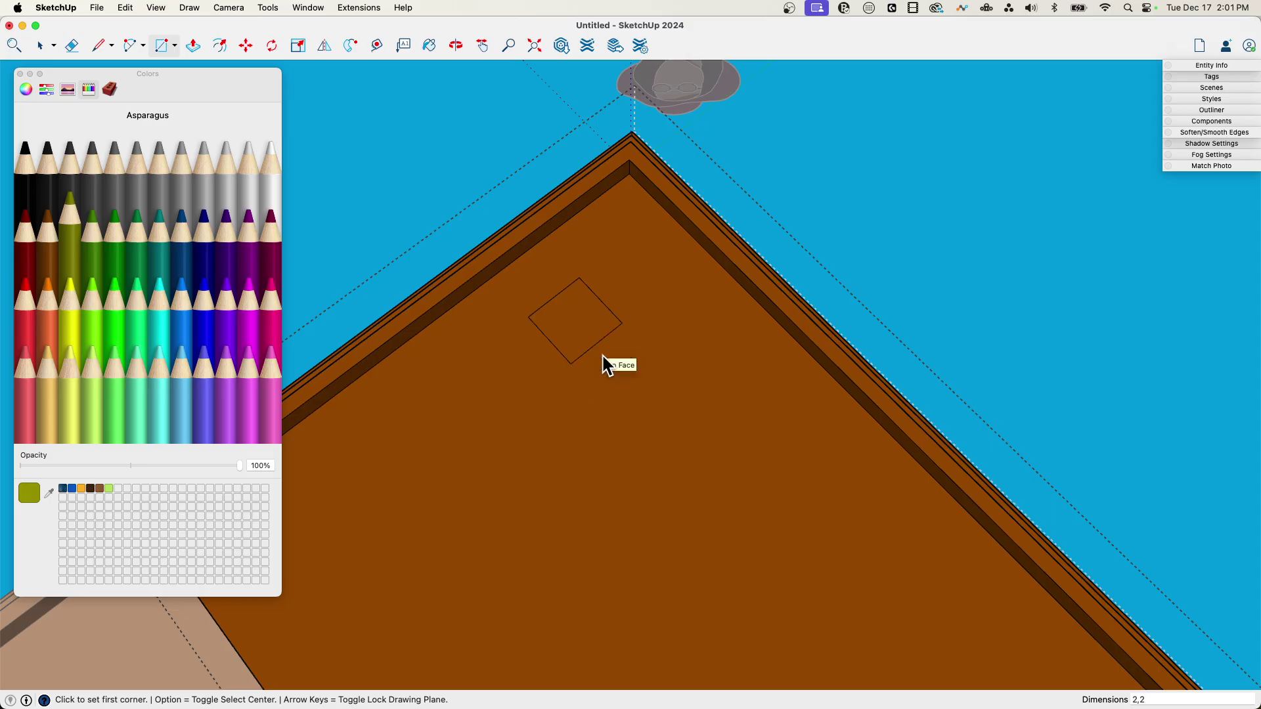
Turn the small square on the underside into a component named Leg
key(space)
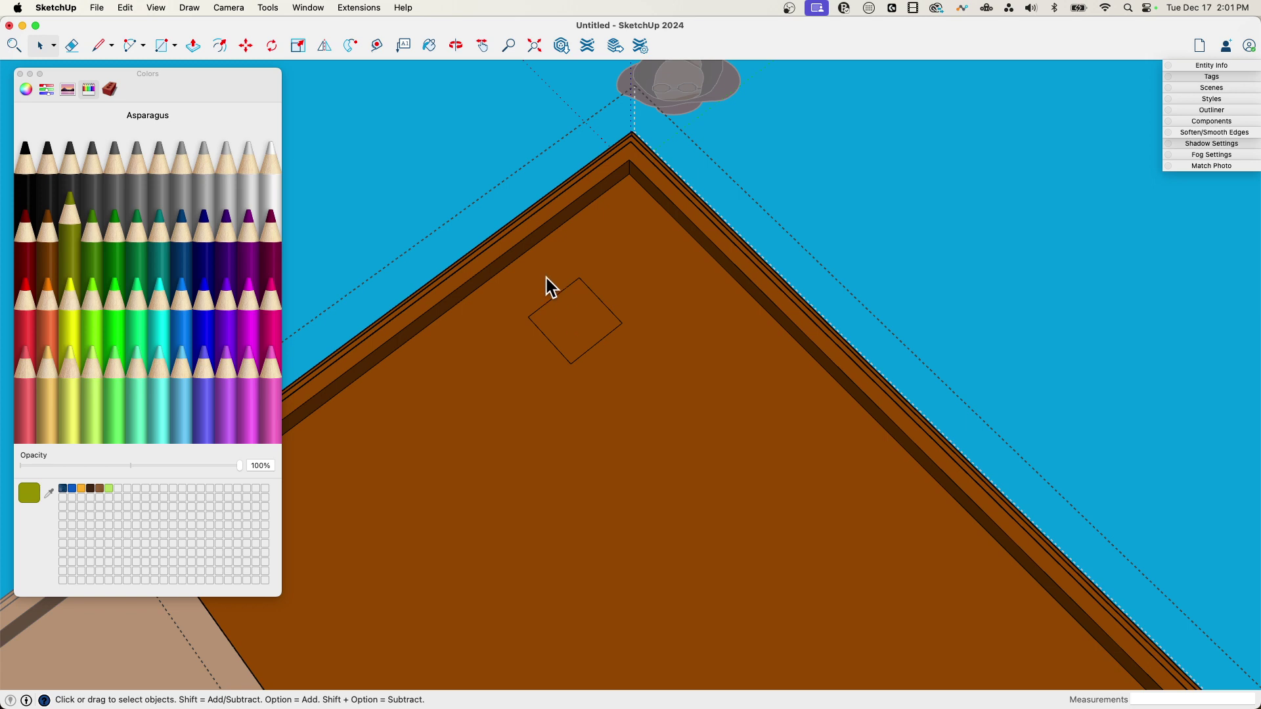
right_click(576, 311)
click(627, 413)
text(Leg)
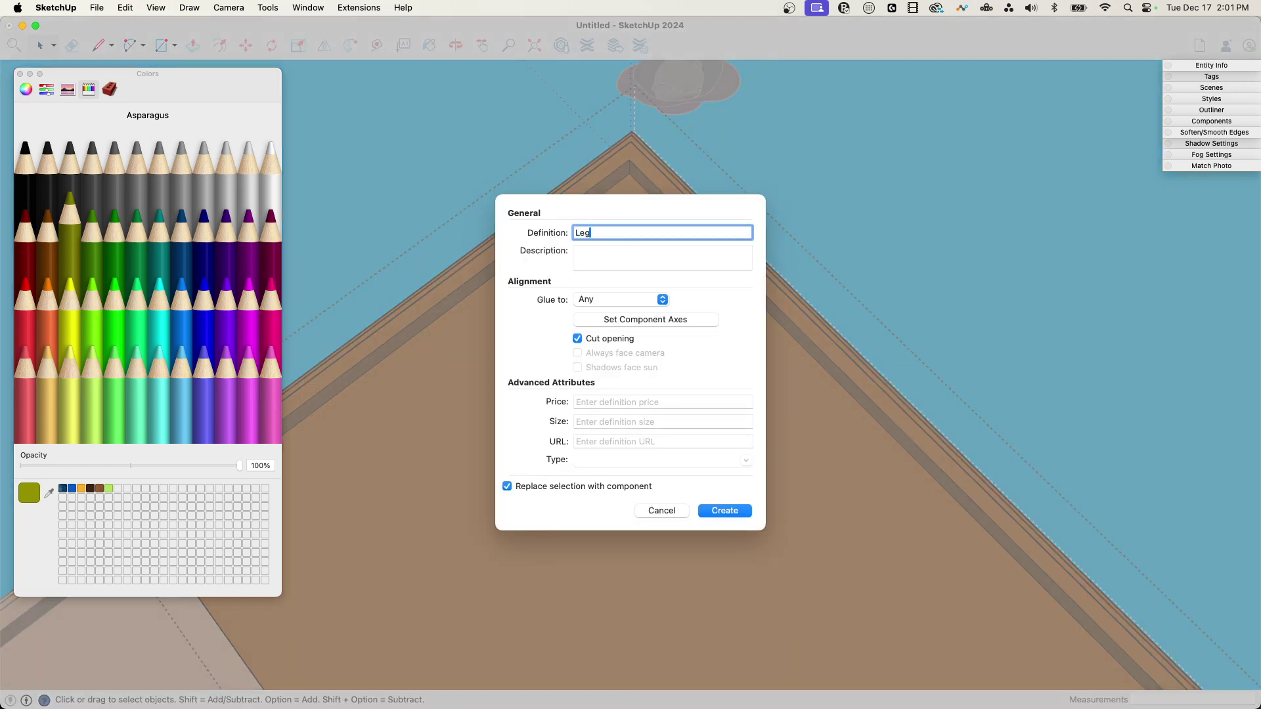
key(Return)
Move the Leg square by its corner into the inside corner of the underside rim
middle_drag(645, 415, 543, 318)
key(m)
click(539, 308)
click(587, 128)
Shift the Leg square 0.5 inch along the red axis away from the rim corner, and inward in the perpendicular direction
middle_drag(588, 129, 597, 220)
click(604, 227)
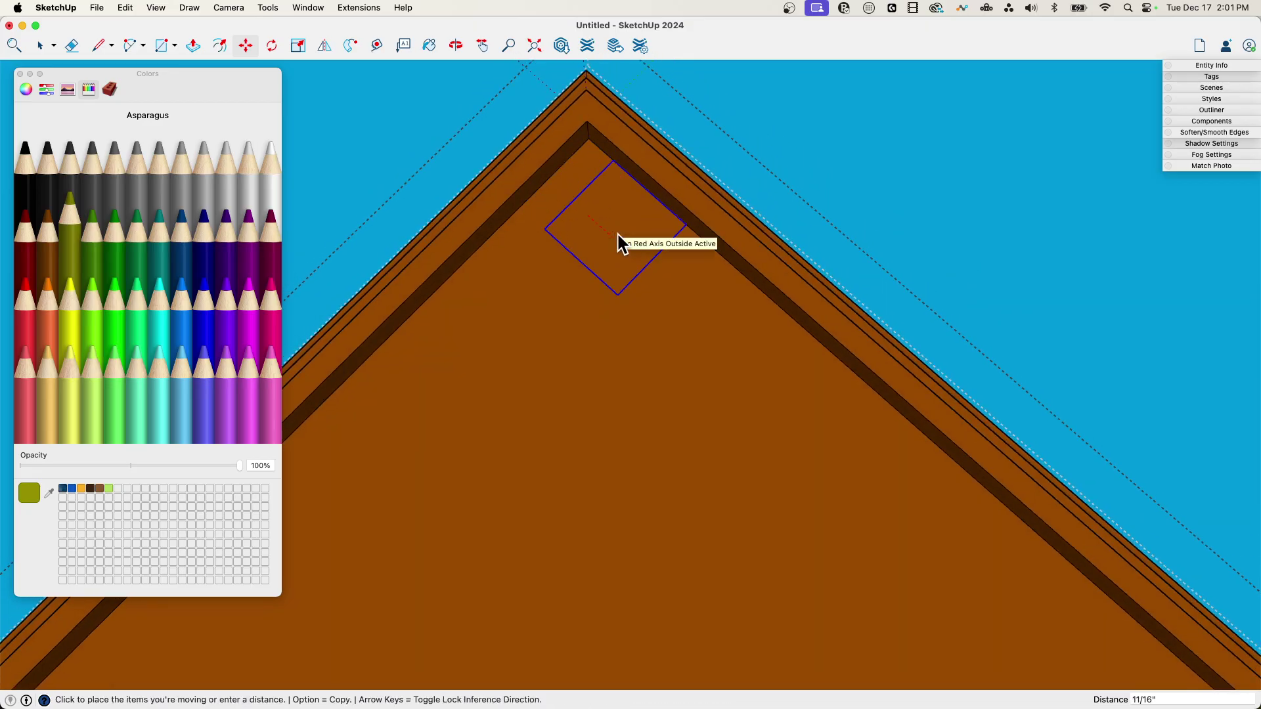
text(.5)
key(Return)
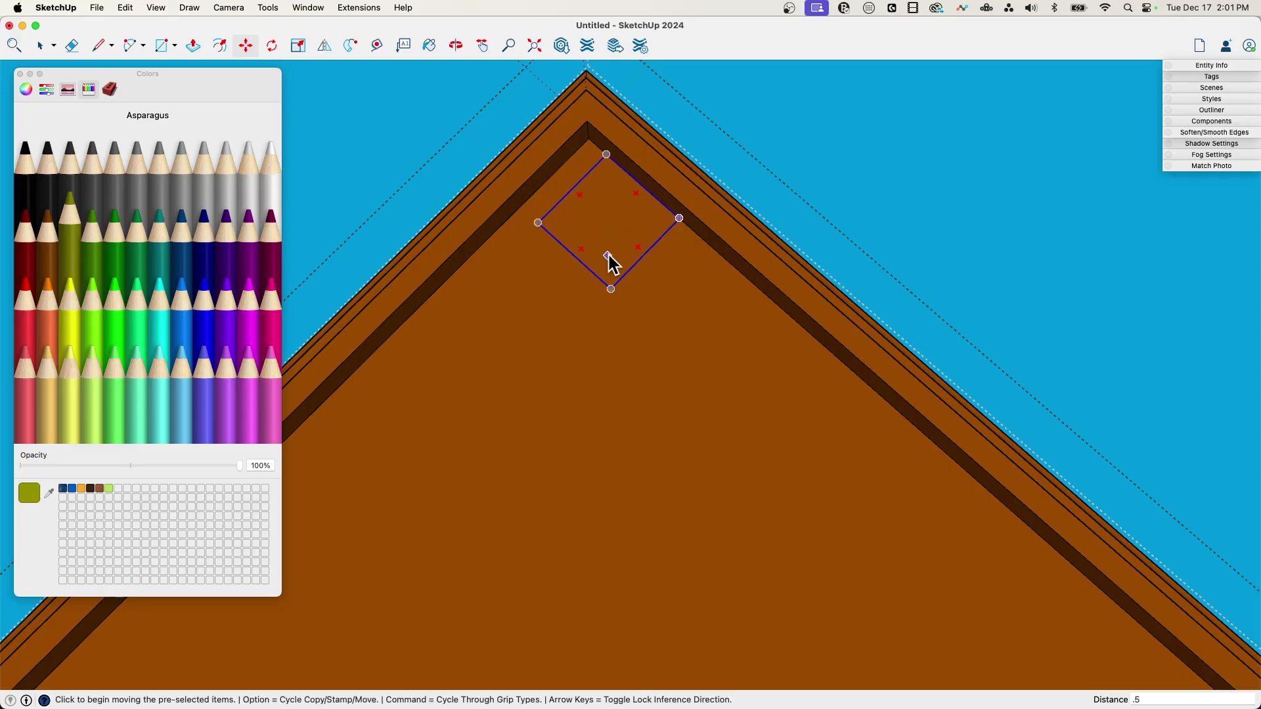
click(620, 227)
click(591, 253)
key(p)
middle_drag(601, 216, 674, 325)
key(space)
scroll(837, 320, down, 6)
middle_drag(822, 330, 747, 318)
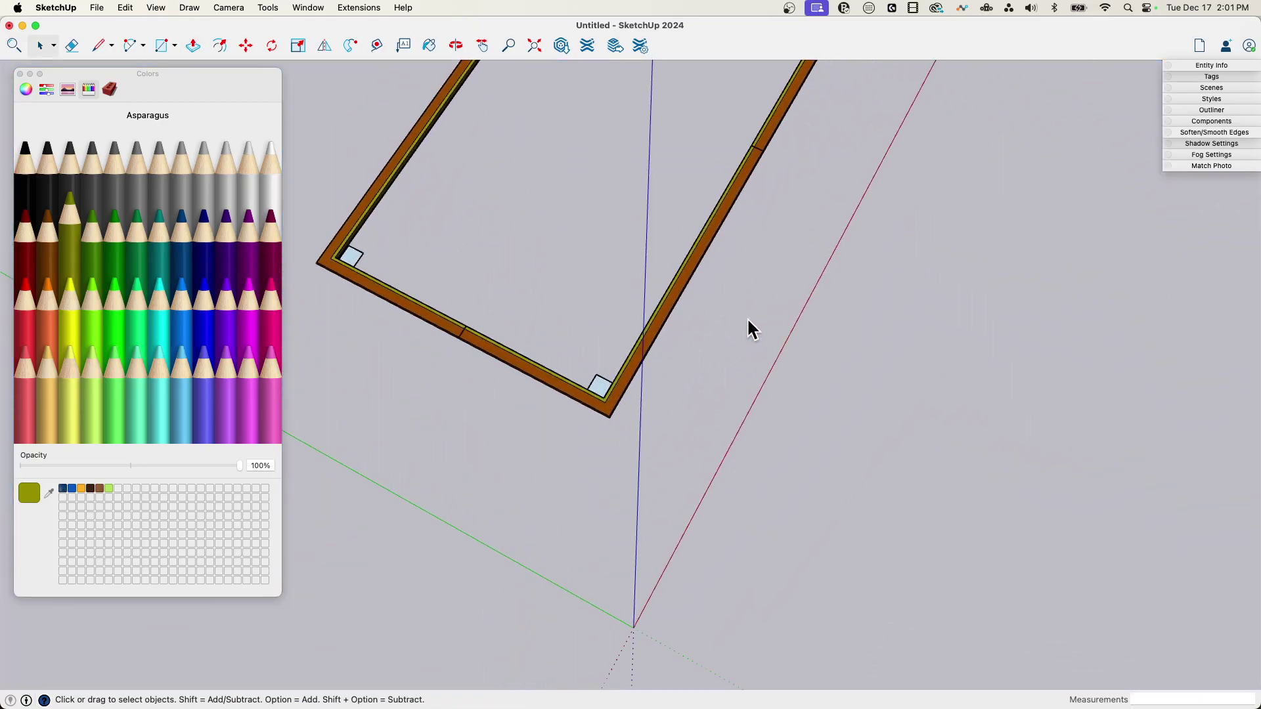
key(super+z)
Reopen the corner quarter component for editing from beneath the table
click(745, 408)
middle_drag(745, 409, 585, 278)
scroll(578, 337, up, 5)
double_click(589, 321)
key(p)
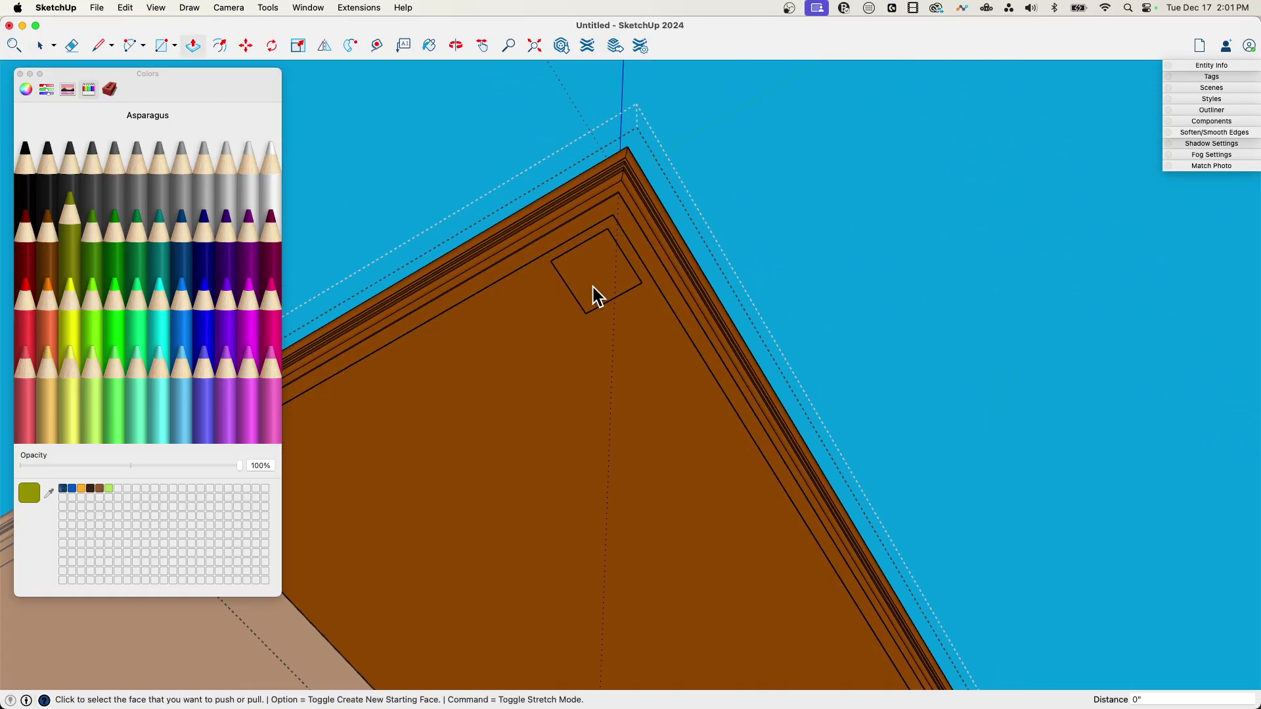
scroll(593, 287, up, 2)
click(594, 287)
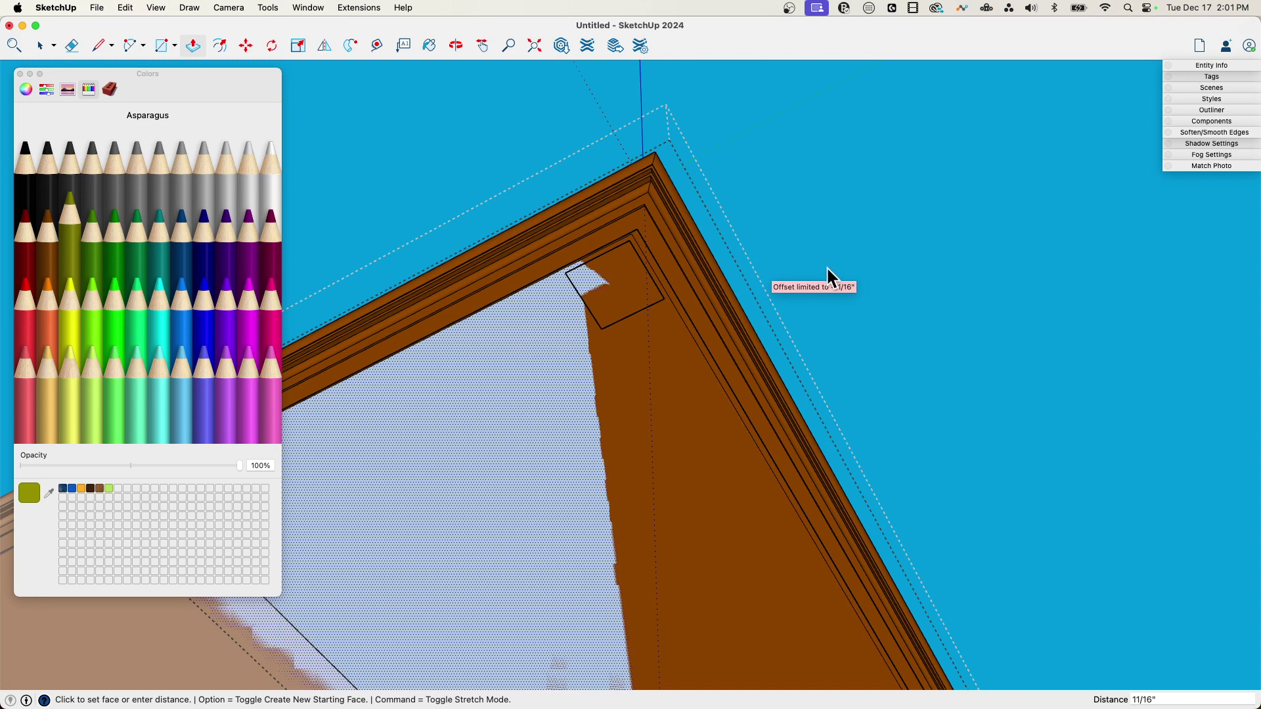
click(615, 289)
click(624, 289)
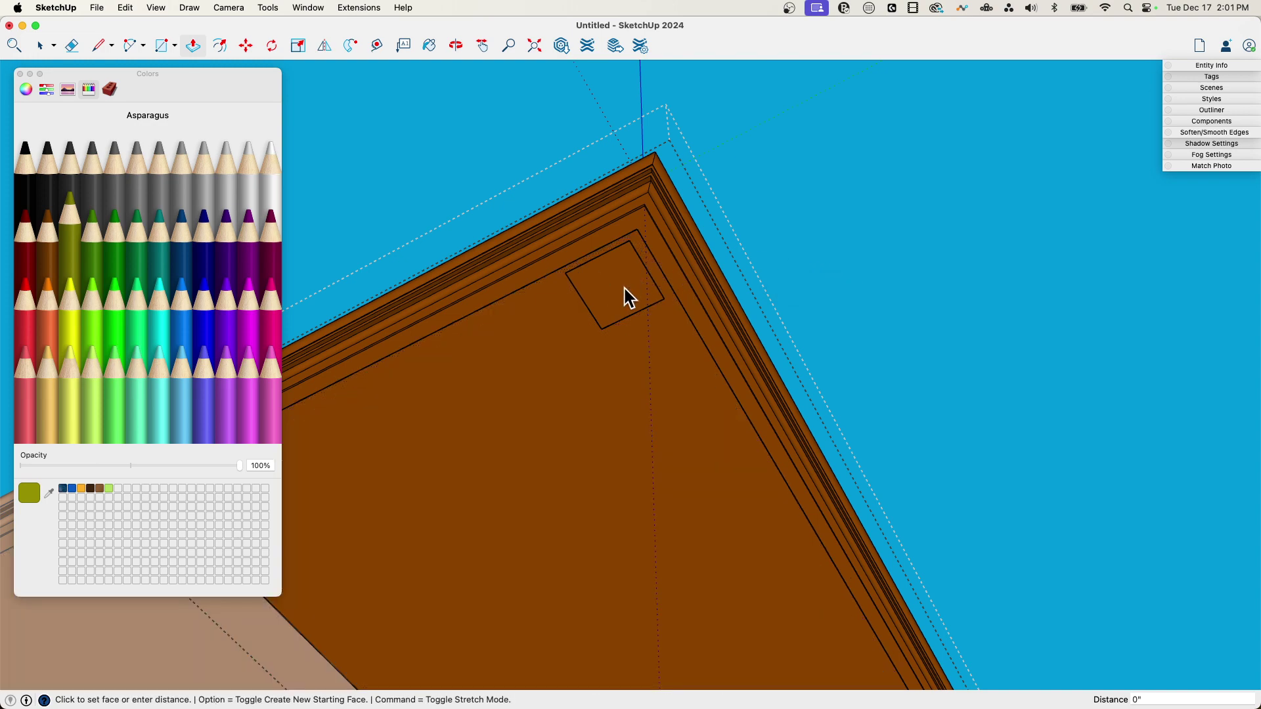
key(Escape)
Open the Leg component and Push/Pull its square face downward to form a full-length table leg
key(space)
double_click(625, 319)
key(p)
click(620, 291)
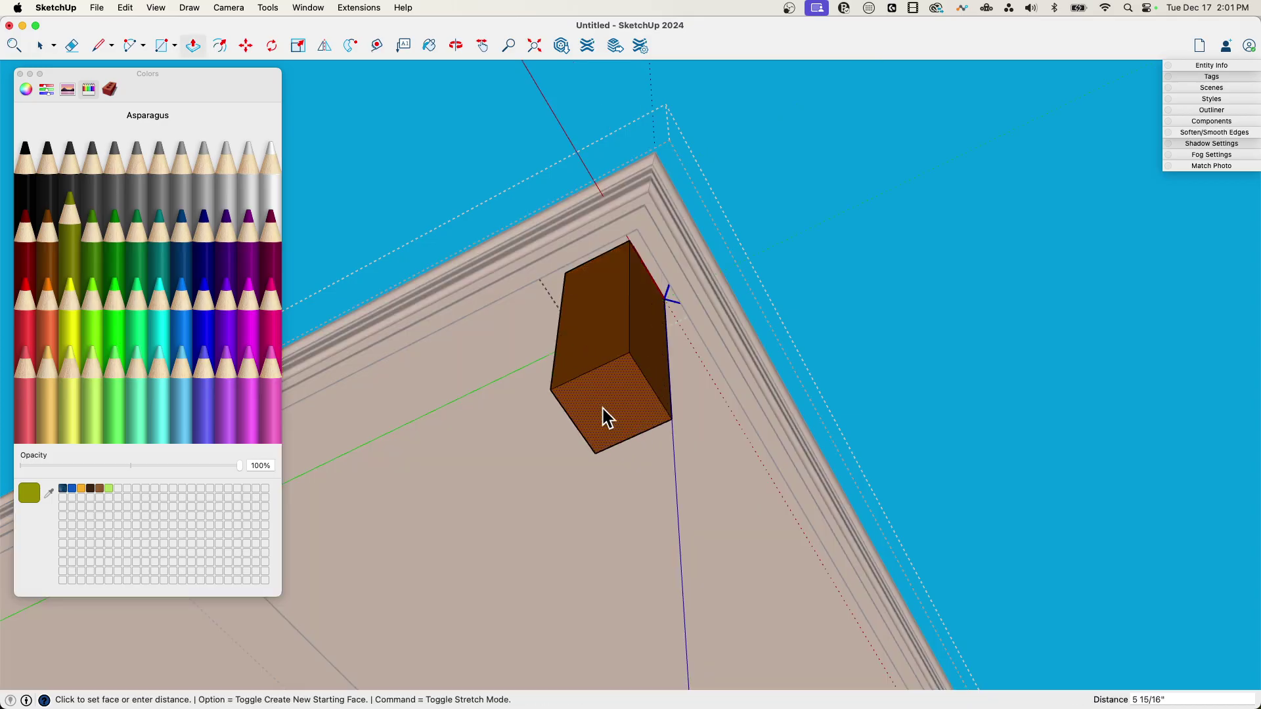
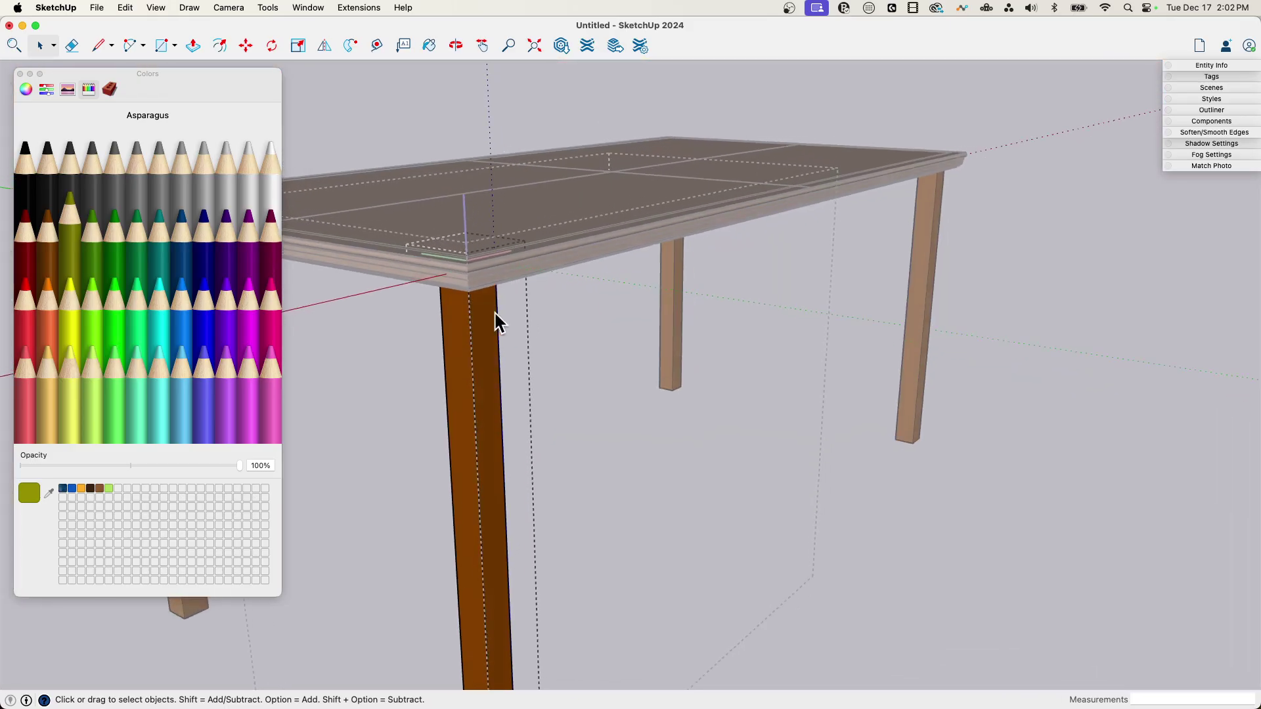
Copy the edge loop of the leg's bottom face upward about 2' 3 15/16" to divide the leg near its top
middle_drag(674, 415, 586, 490)
scroll(588, 372, down, 5)
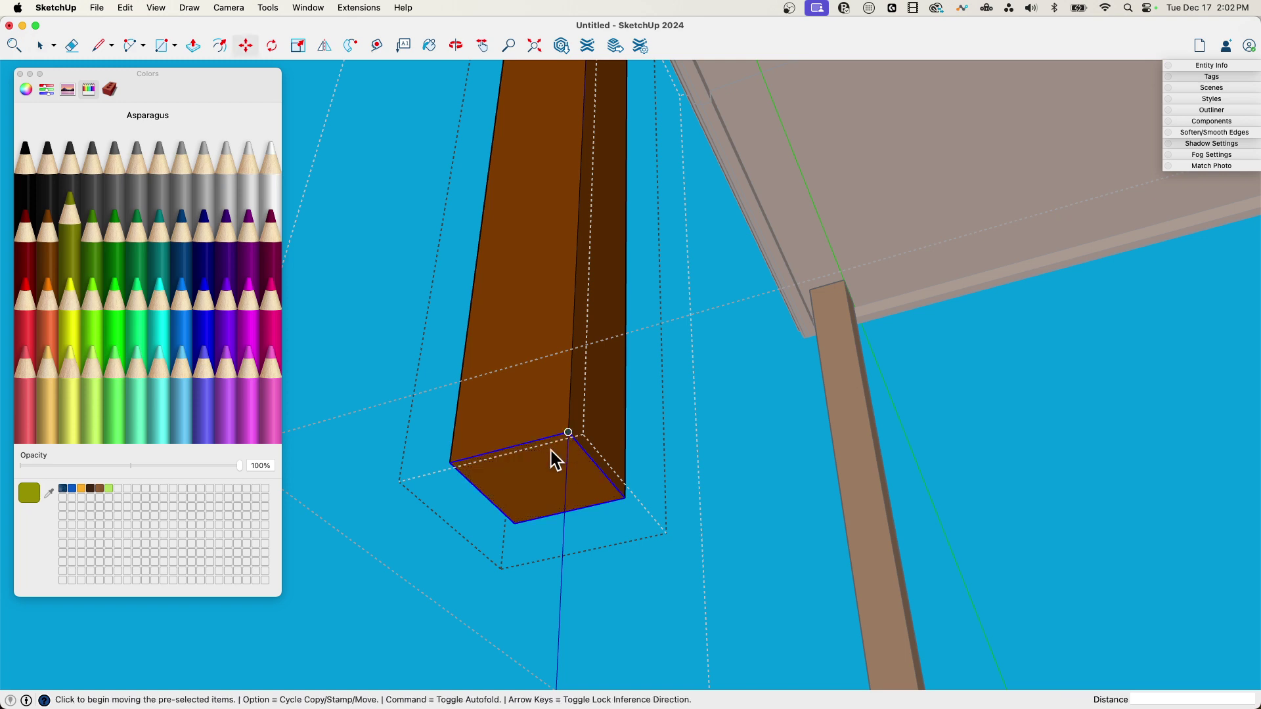
key(space)
middle_drag(551, 452, 530, 422)
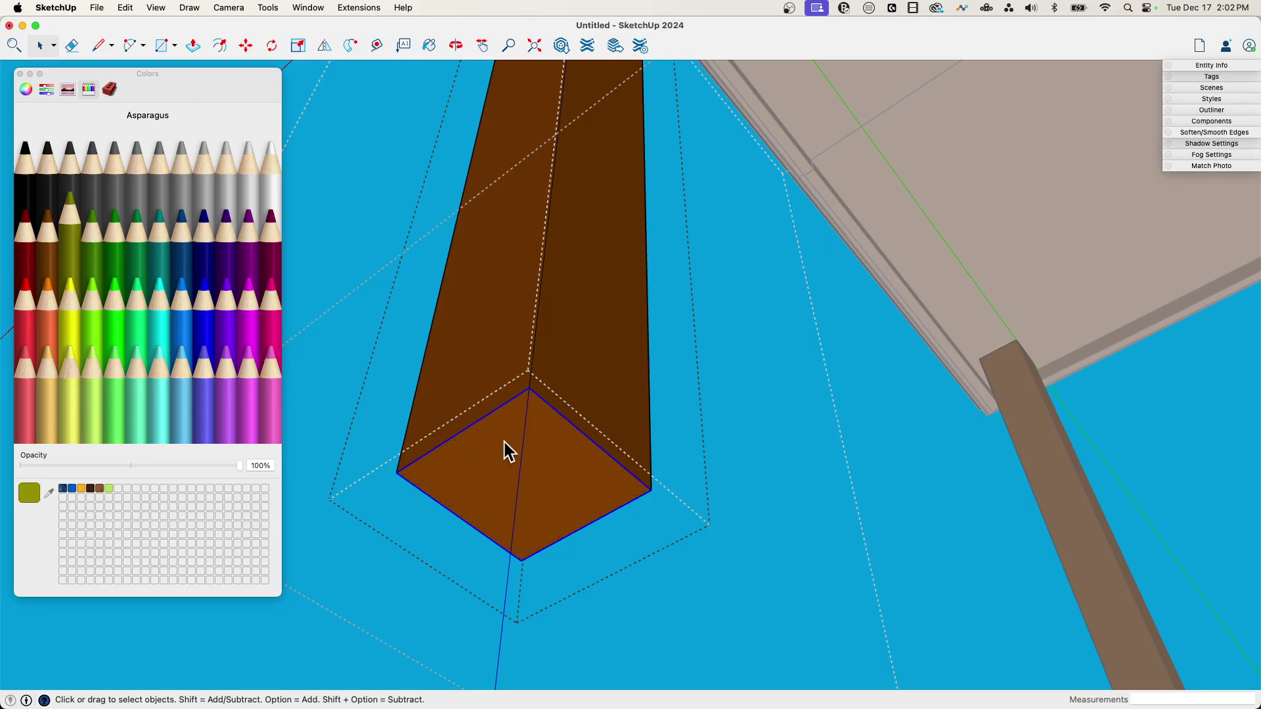
key(m)
click(529, 394)
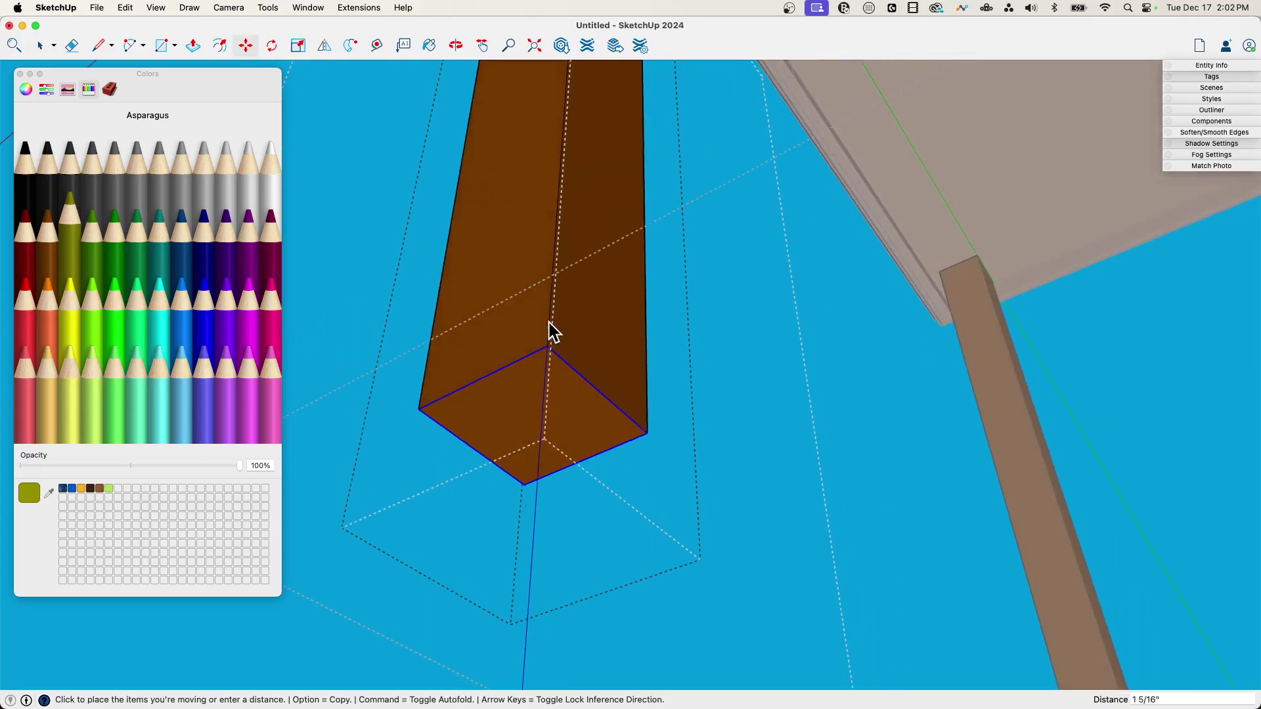
key(alt)
middle_drag(550, 325, 543, 355)
scroll(543, 354, down, 5)
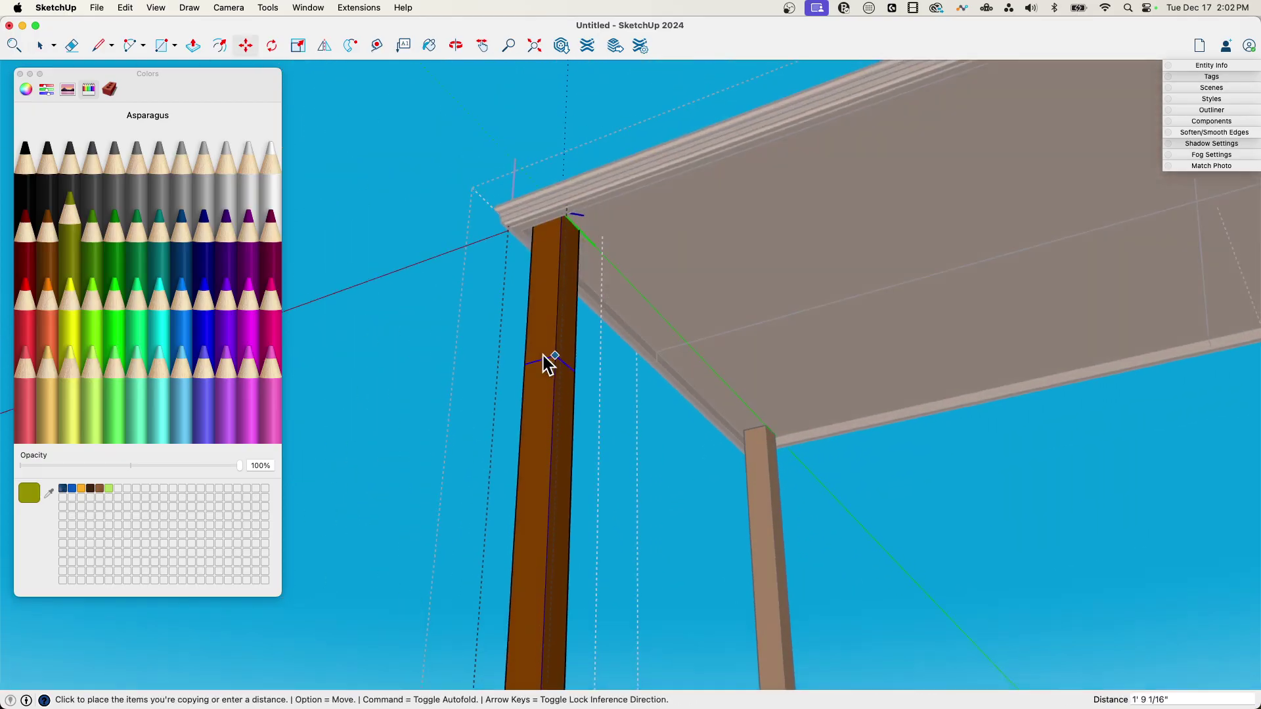
scroll(552, 328, up, 2)
click(550, 258)
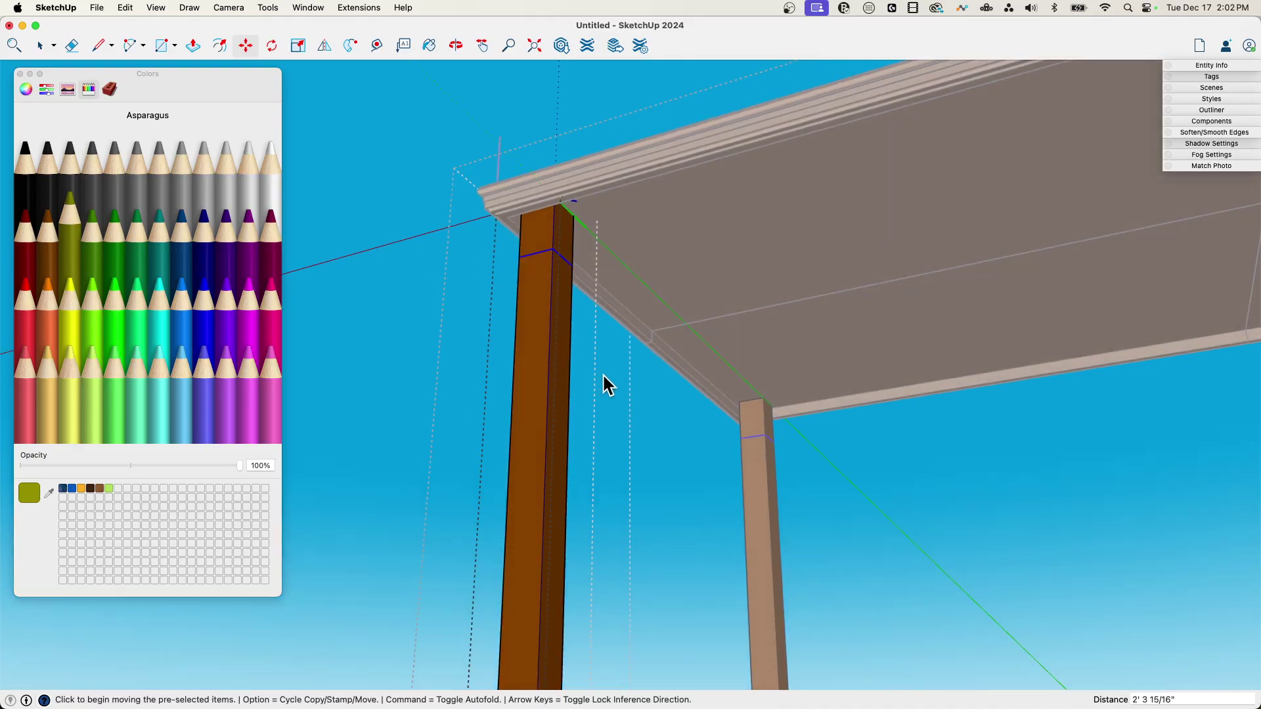
scroll(603, 383, down, 3)
key(space)
Scale the leg's bottom face uniformly to about 0.39 about its opposite corner to taper the leg
scroll(506, 262, up, 6)
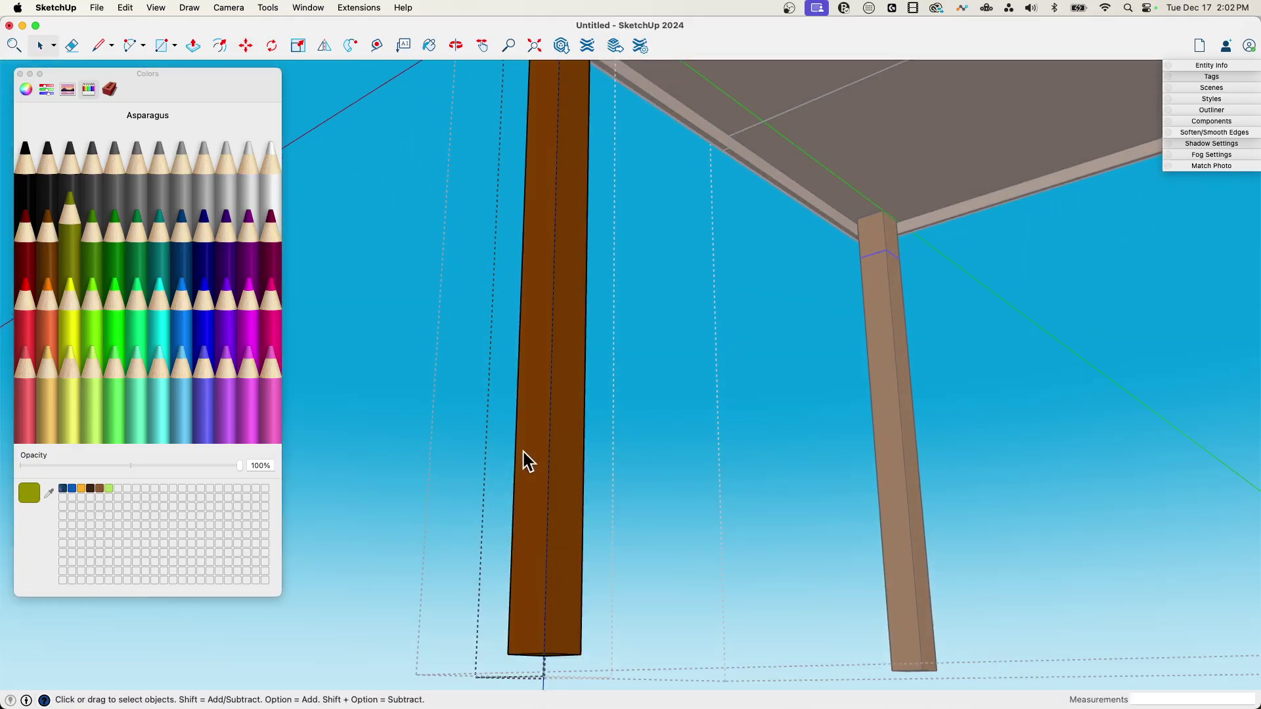
middle_drag(530, 462, 549, 484)
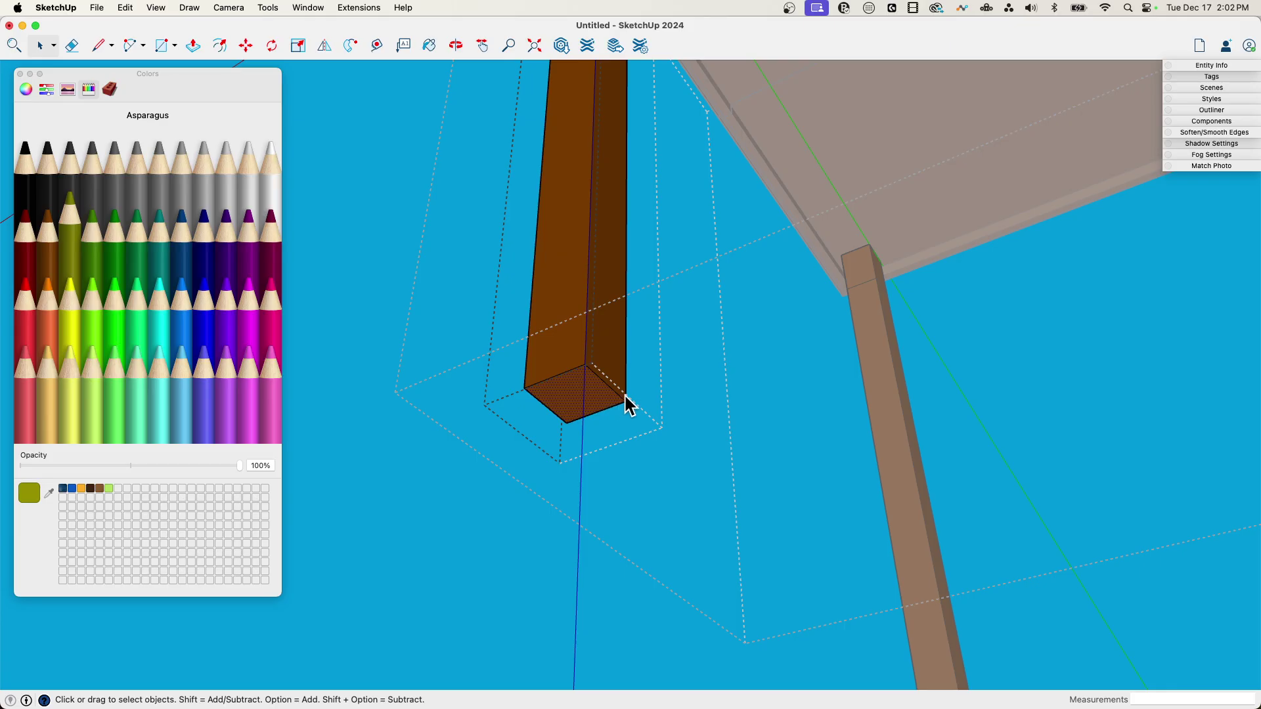
click(625, 397)
key(s)
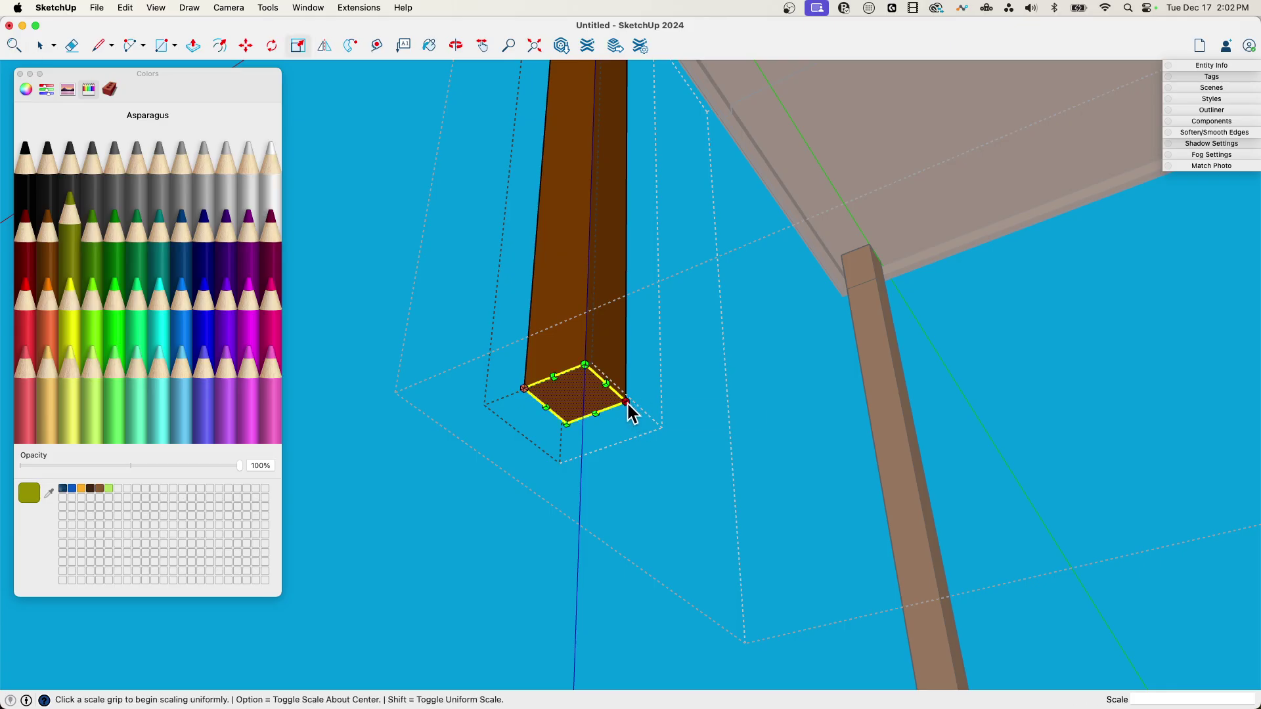
click(627, 402)
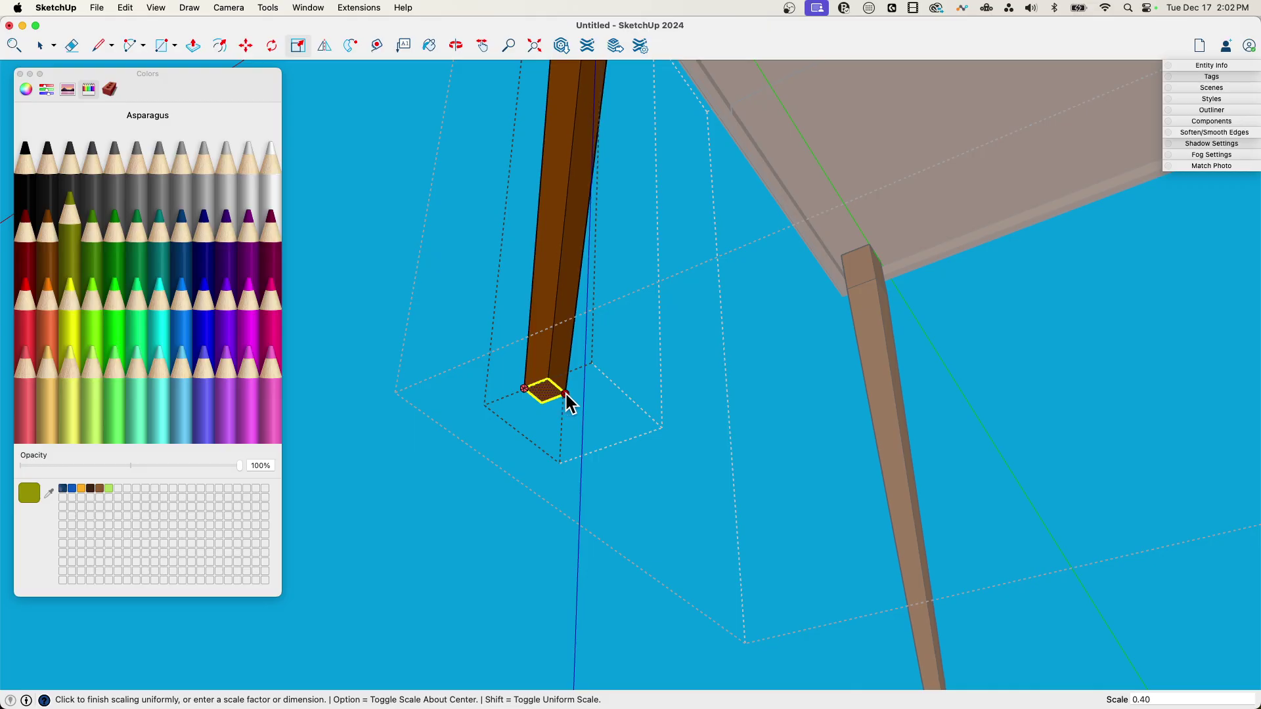
click(569, 403)
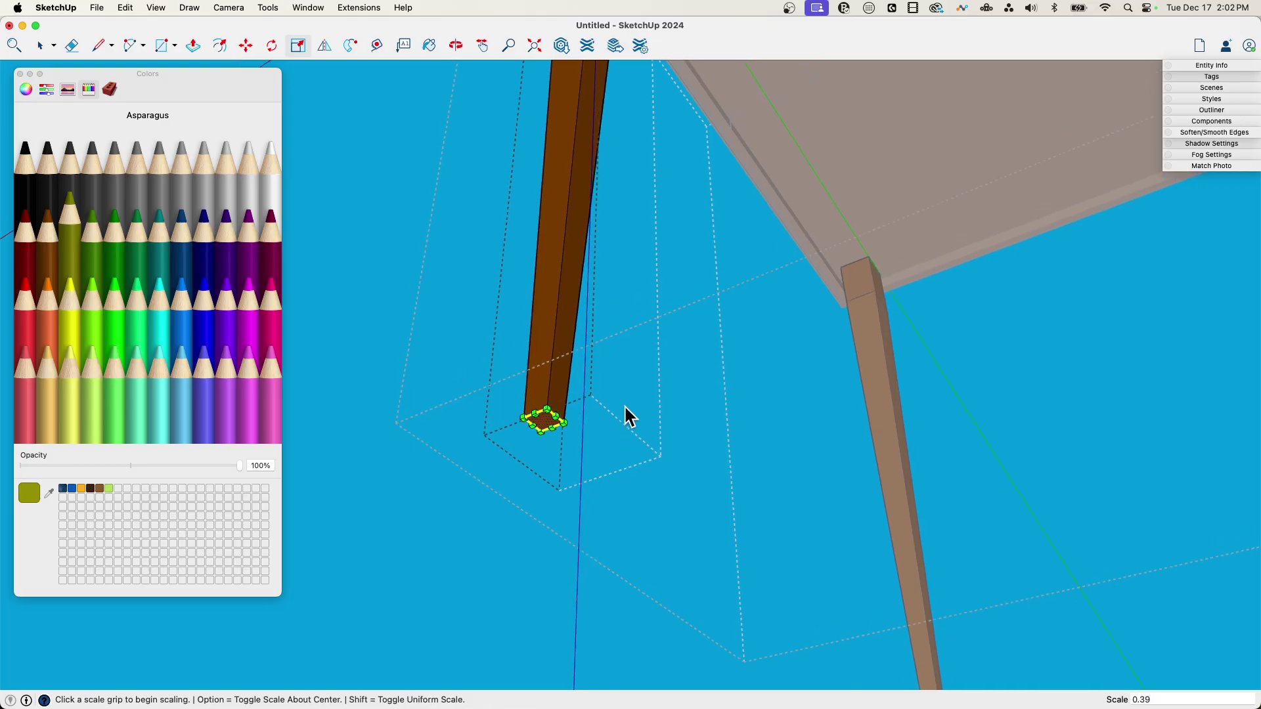
Move the leg's bottom face up about 1 3/16" to shorten the tapered leg
middle_drag(624, 406, 602, 132)
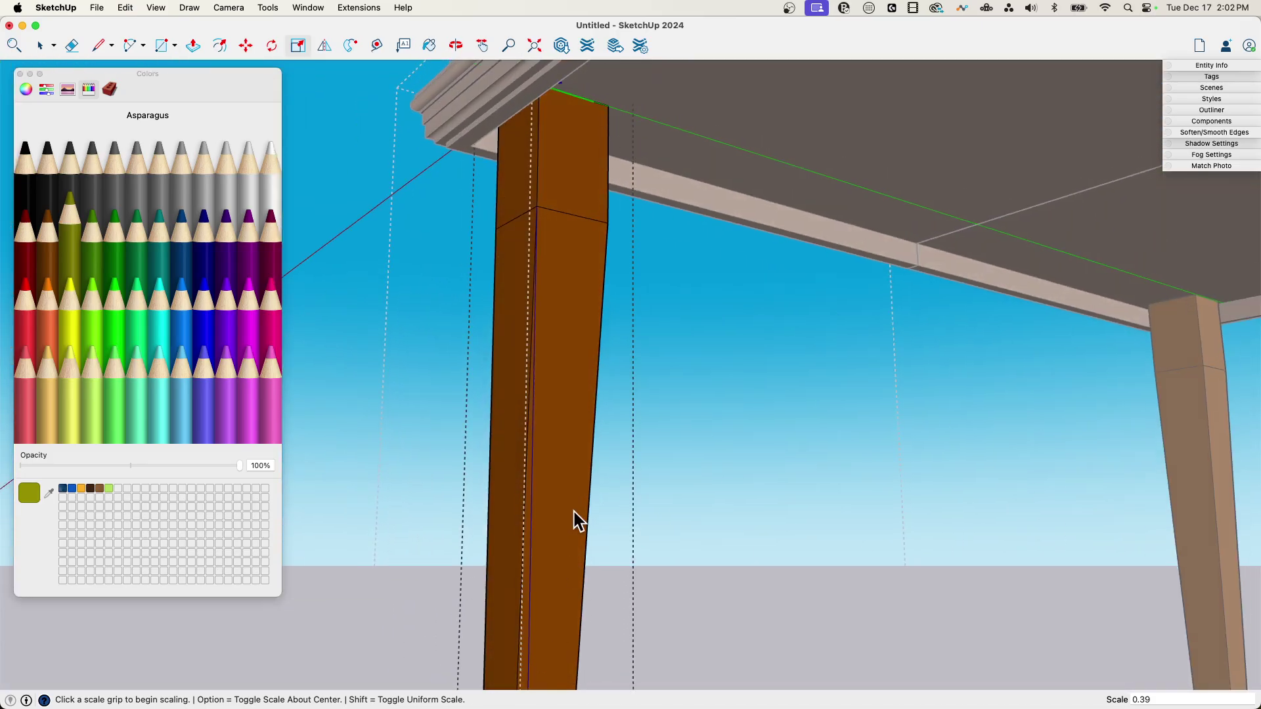
middle_drag(612, 130, 750, 453)
scroll(751, 453, down, 2)
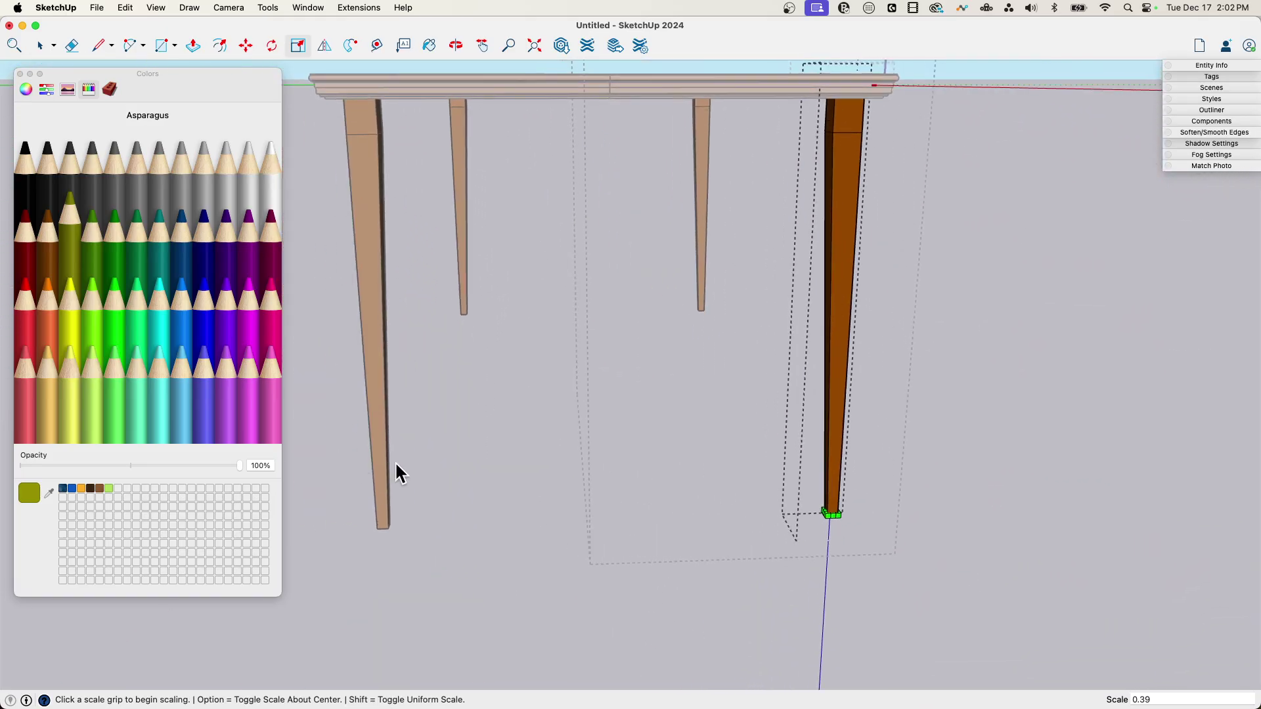
scroll(749, 484, up, 8)
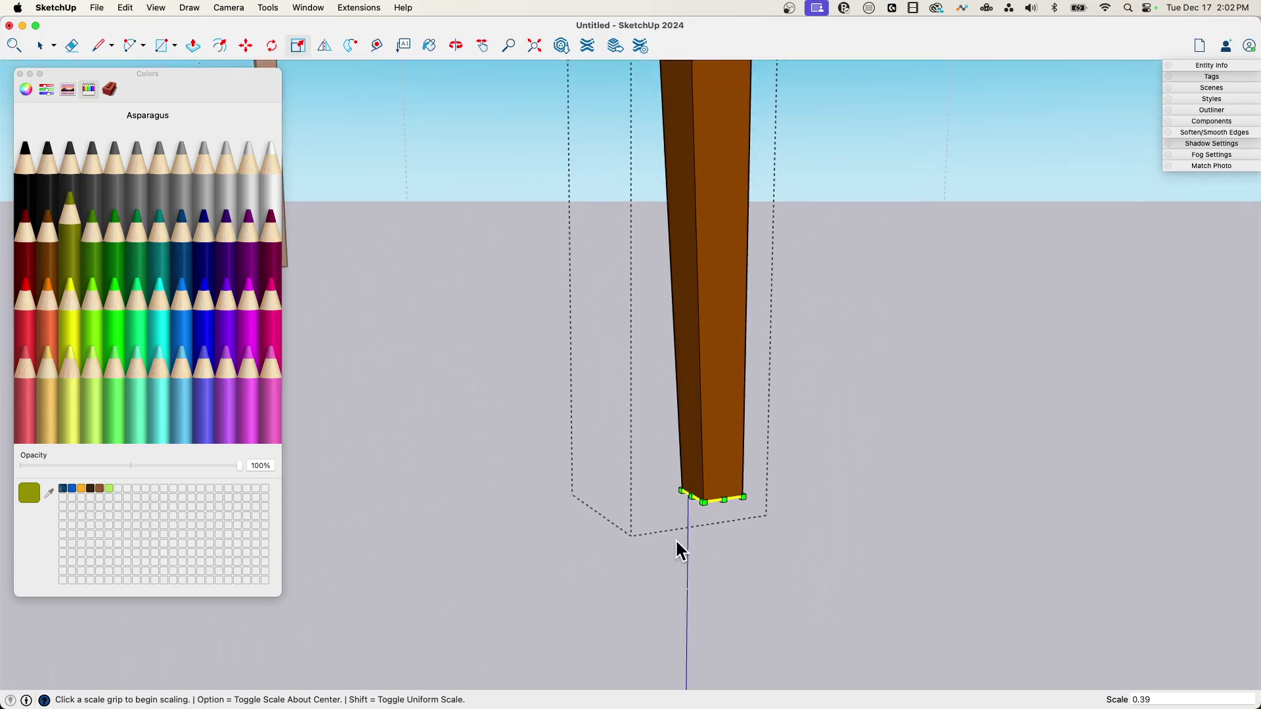
middle_drag(677, 551, 724, 556)
key(p)
key(space)
click(678, 523)
key(m)
key(m)
click(716, 519)
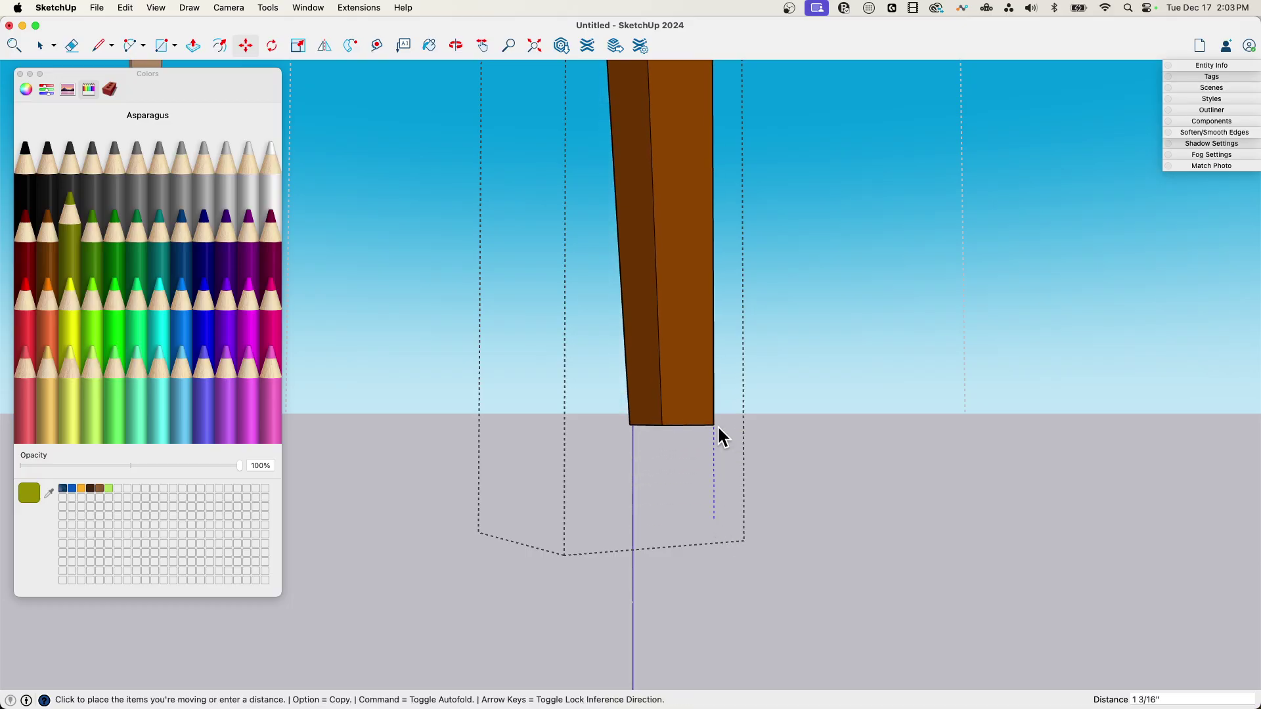
click(717, 427)
Push/Pull the leg's bottom face down with a new starting face to add a short foot section
middle_drag(708, 446, 657, 447)
key(p)
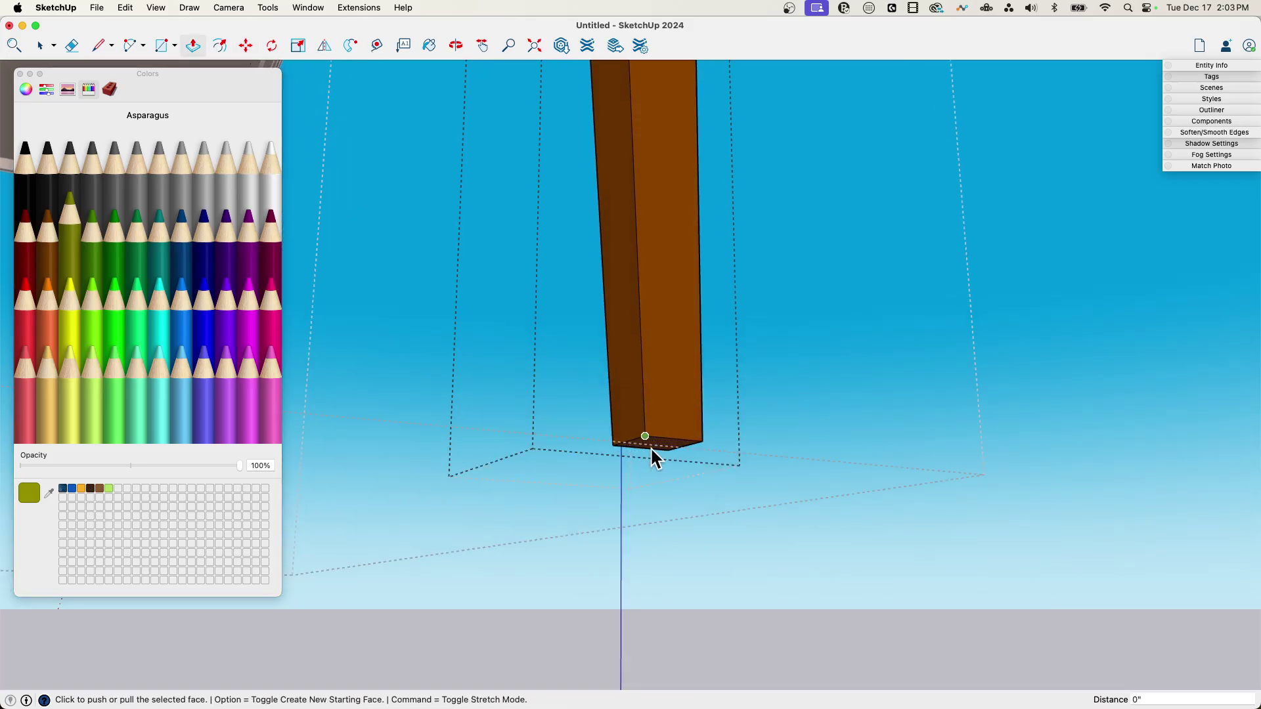
click(654, 456)
key(alt)
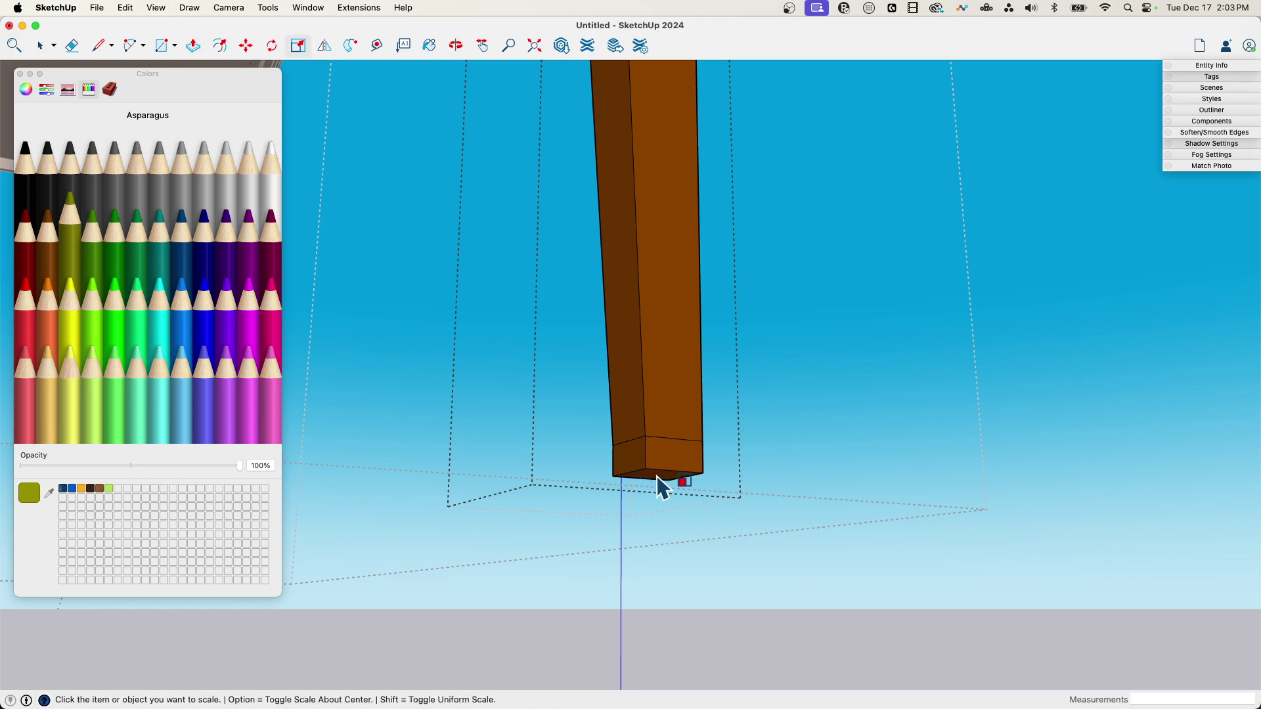
Scale the foot's bottom face uniformly to about 1.21 so the foot flares outward
middle_drag(657, 475, 657, 487)
key(space)
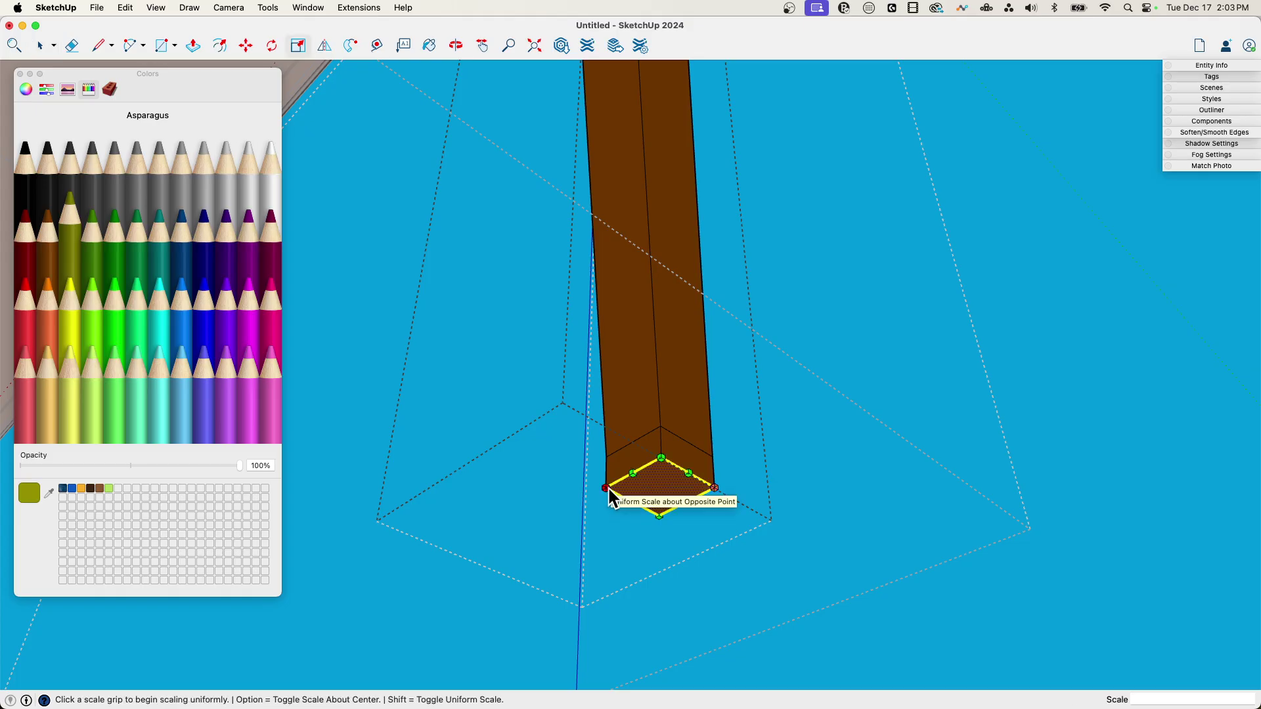
click(588, 490)
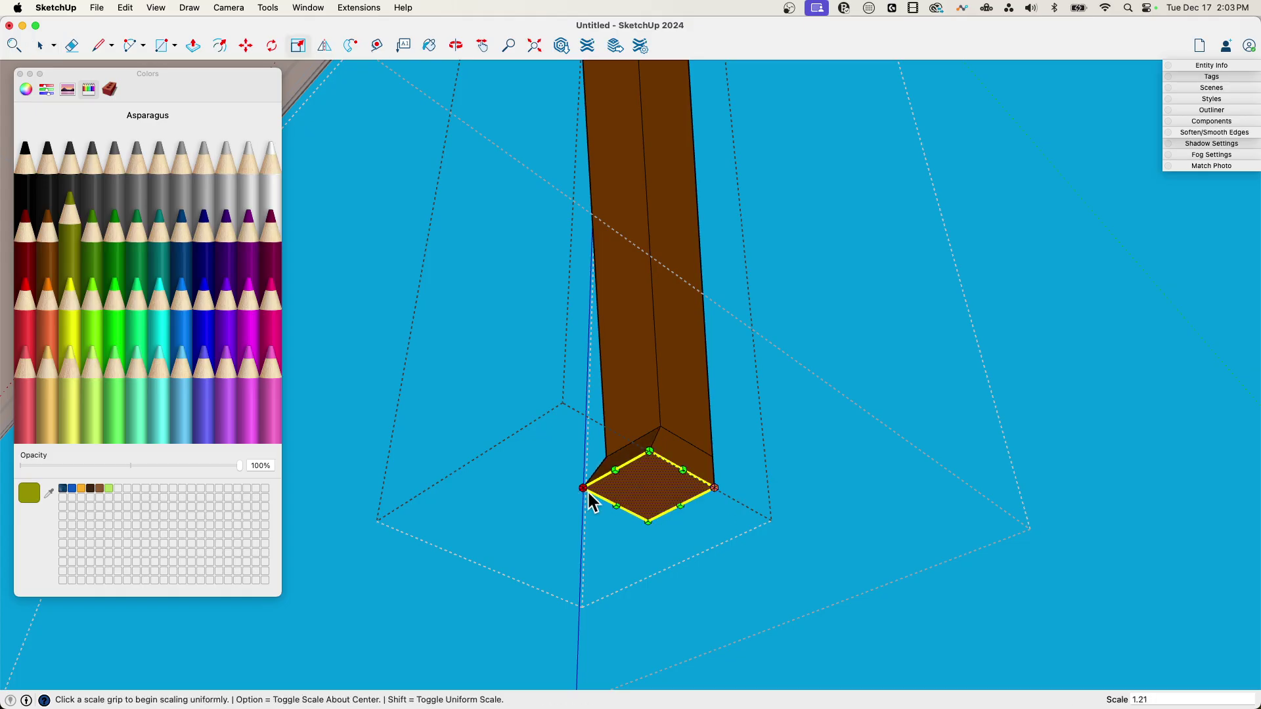
Push/Pull the flared bottom face down about 9/16" to finish the foot block
key(p)
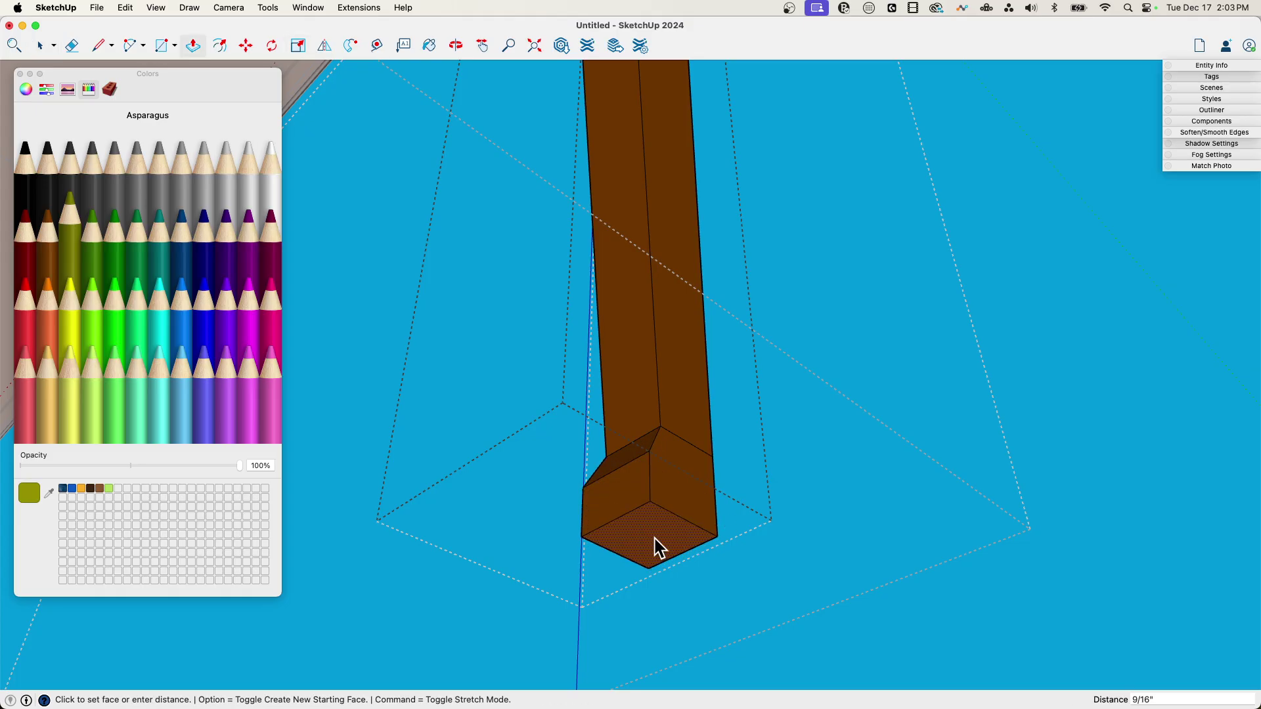
click(654, 537)
middle_drag(718, 549, 596, 531)
key(space)
scroll(702, 551, down, 6)
Review the flared foot and the top of the tapered leg, and leave component editing to return to the whole table
scroll(534, 530, up, 4)
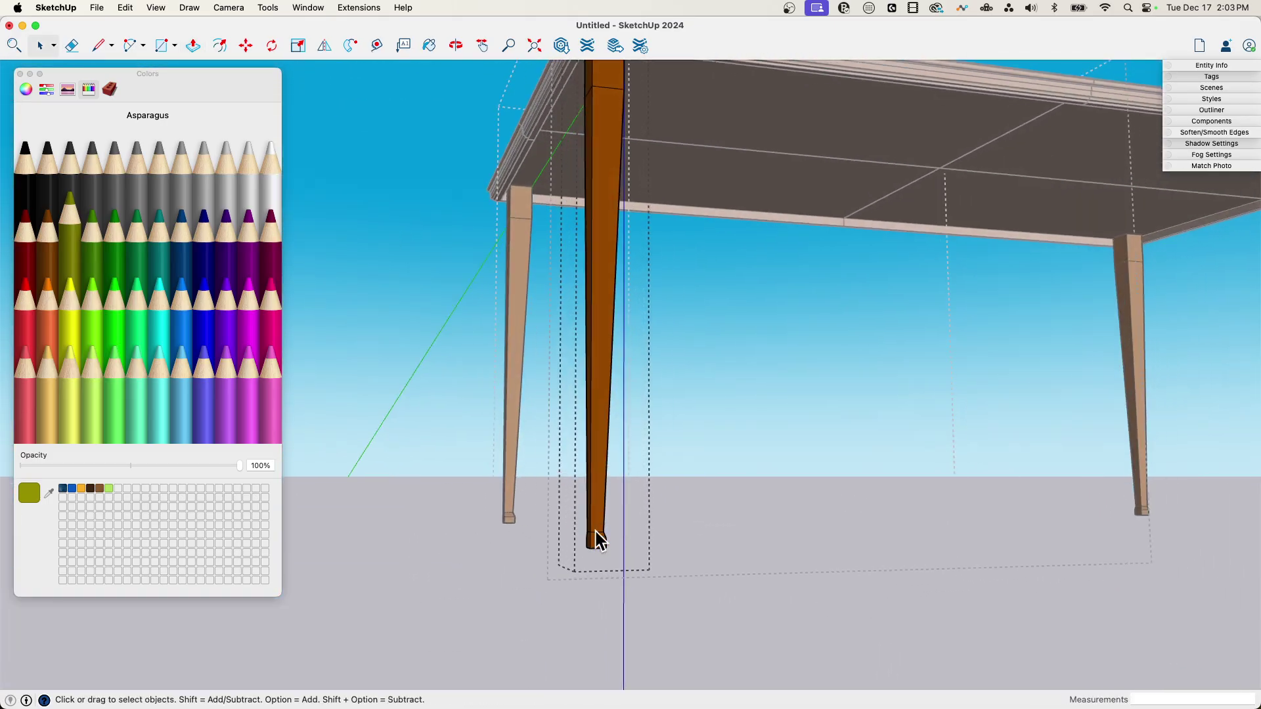
scroll(599, 533, up, 3)
key(e)
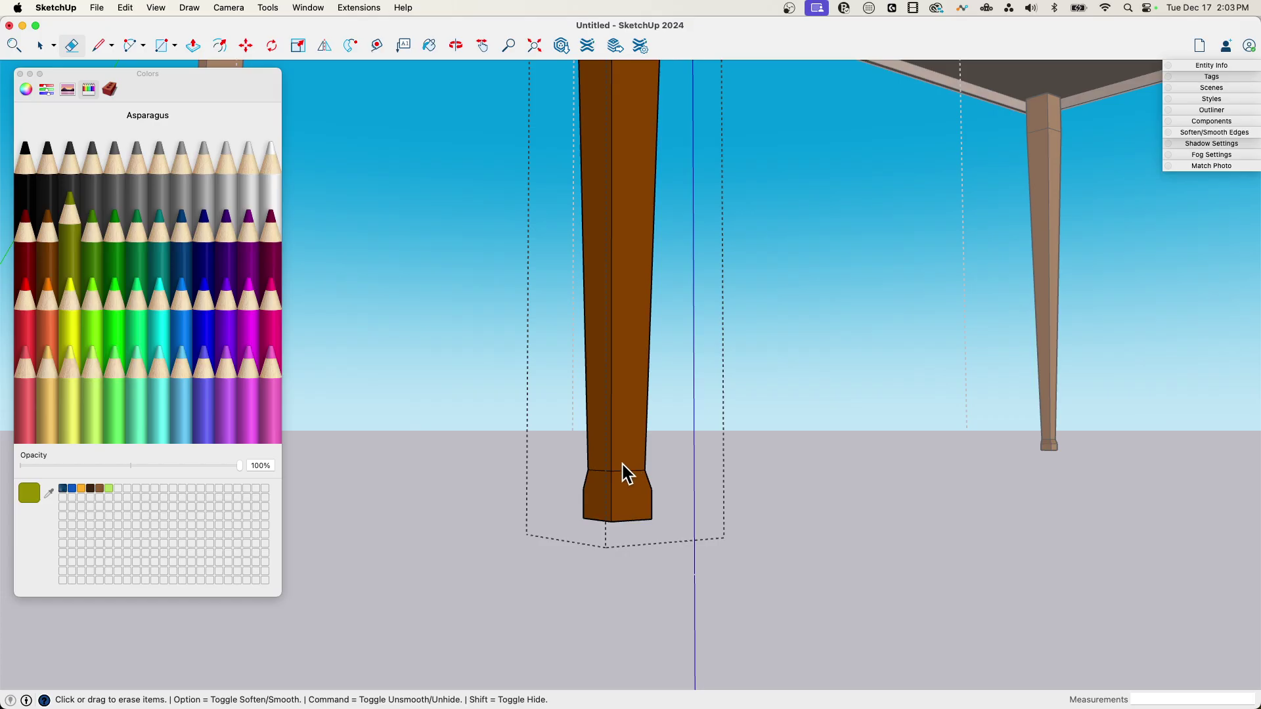
mouse_move(600, 463)
middle_down()
mouse_move(610, 266)
mouse_move(637, 200)
mouse_move(632, 234)
middle_up()
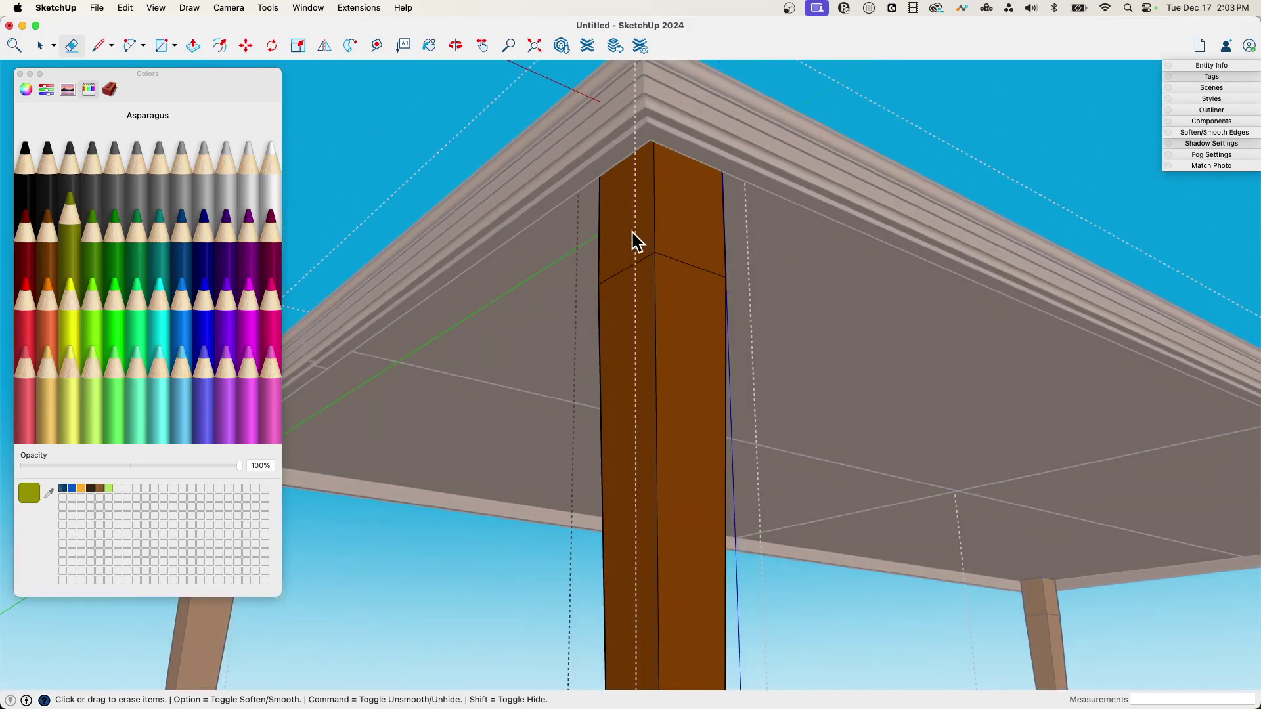
middle_drag(699, 298, 668, 514)
key(space)
click(667, 514)
click(668, 514)
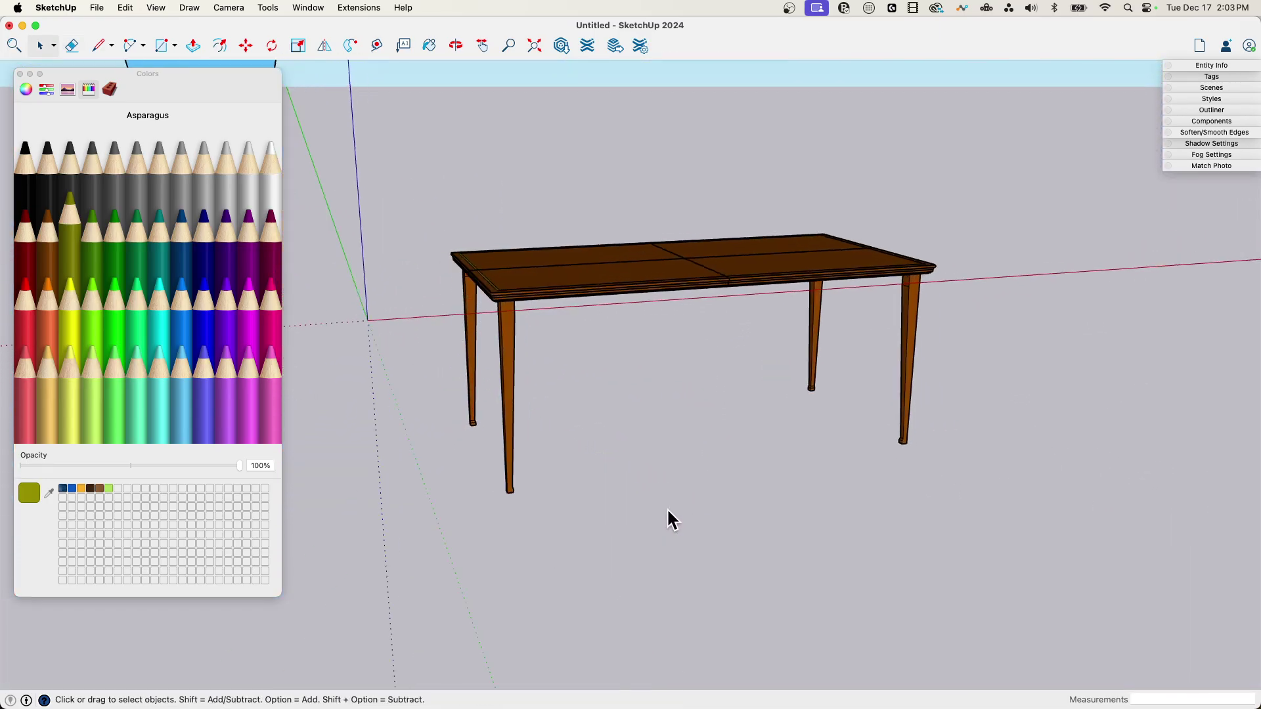
Select all four table quarters and move the table by its lower front corner onto the model origin
drag(876, 184, 728, 246)
key(m)
click(519, 529)
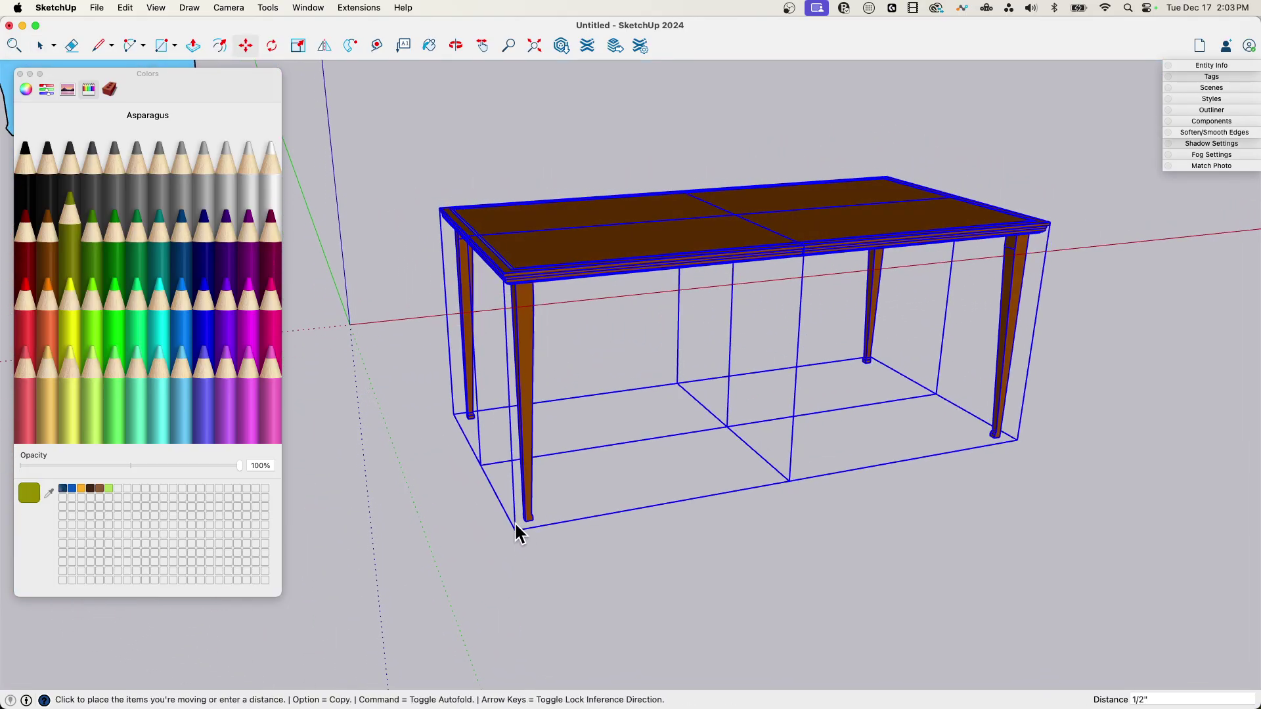
click(359, 322)
key(space)
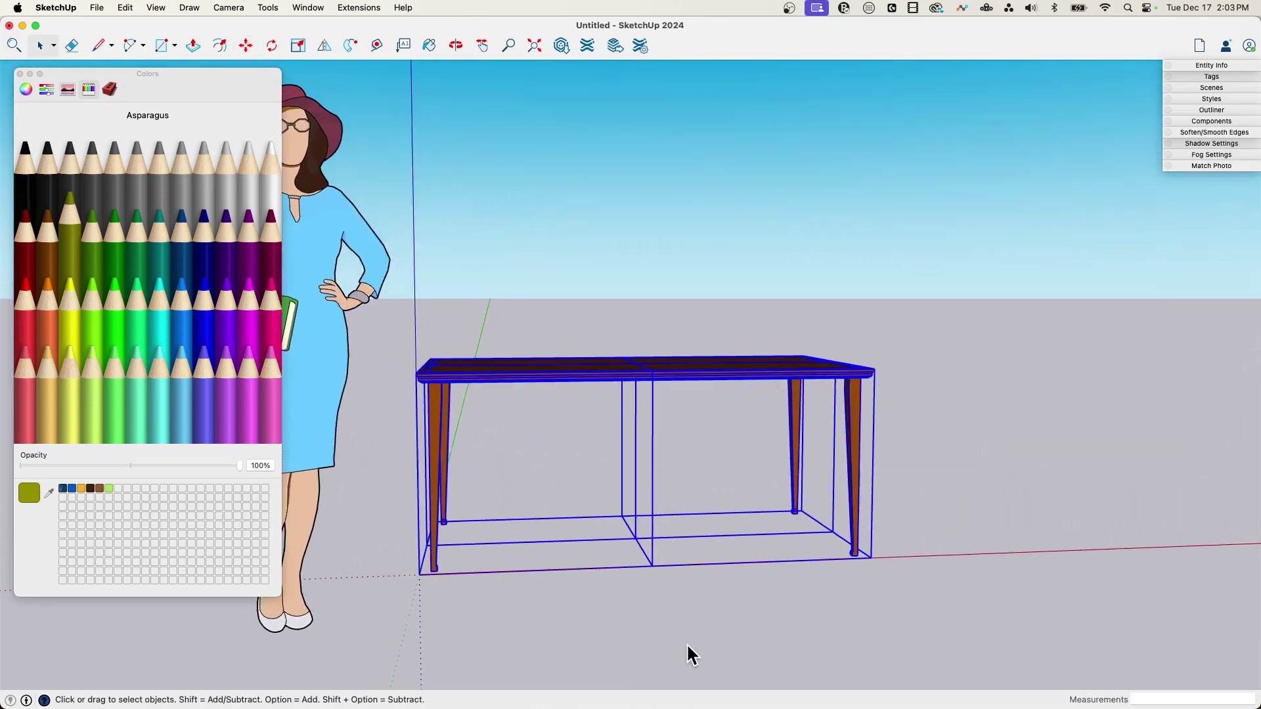
Open the Quarter Table component nearest the origin for editing and hide its similar components
middle_drag(687, 644, 678, 370)
click(915, 474)
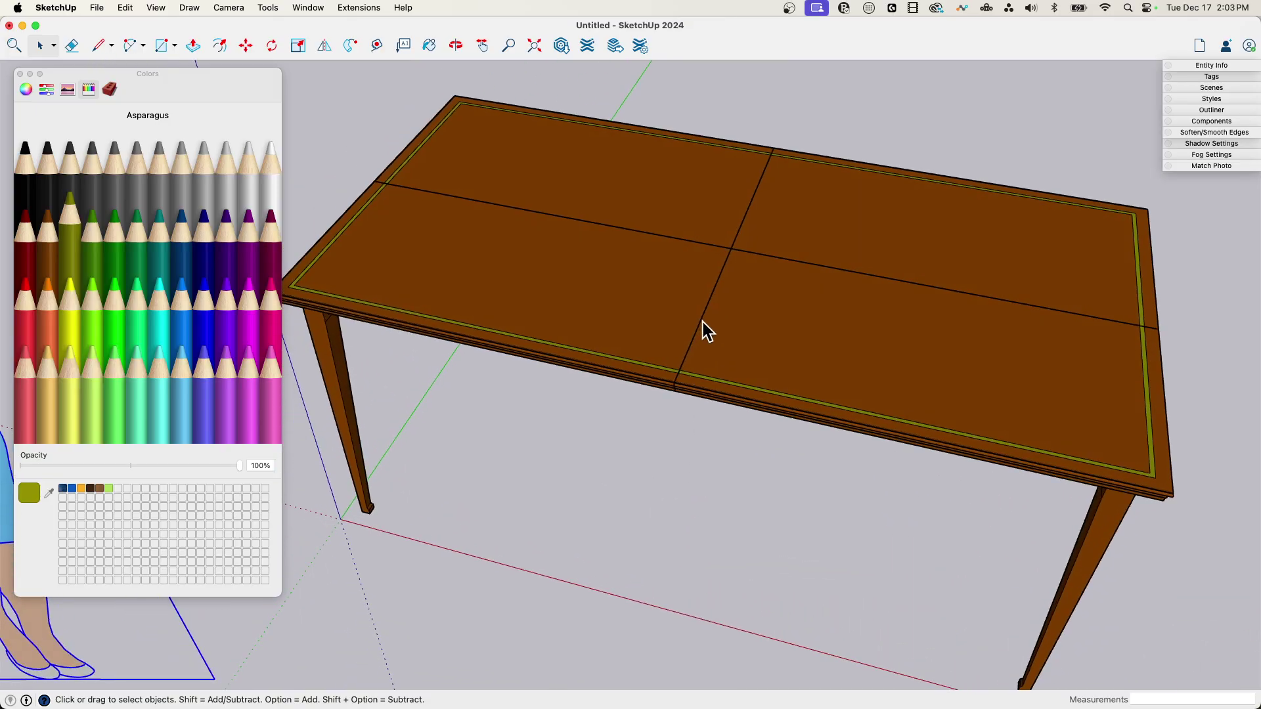
middle_drag(415, 191, 664, 329)
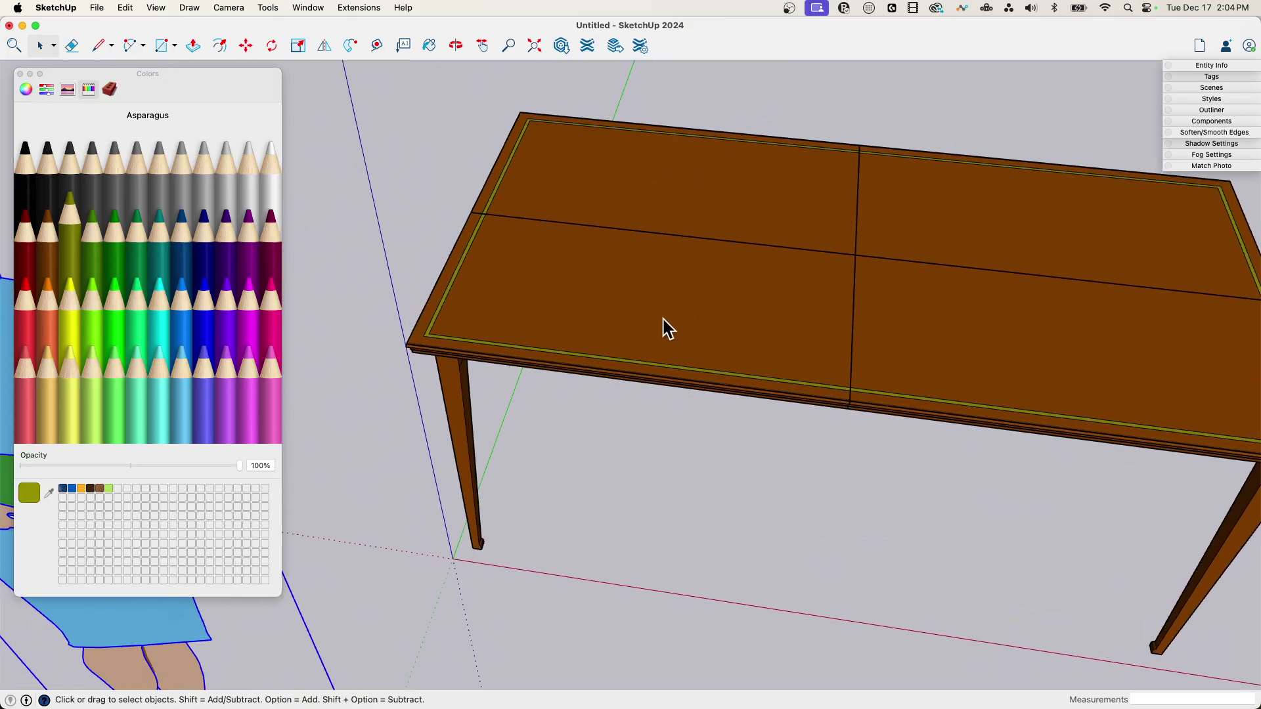
double_click(732, 286)
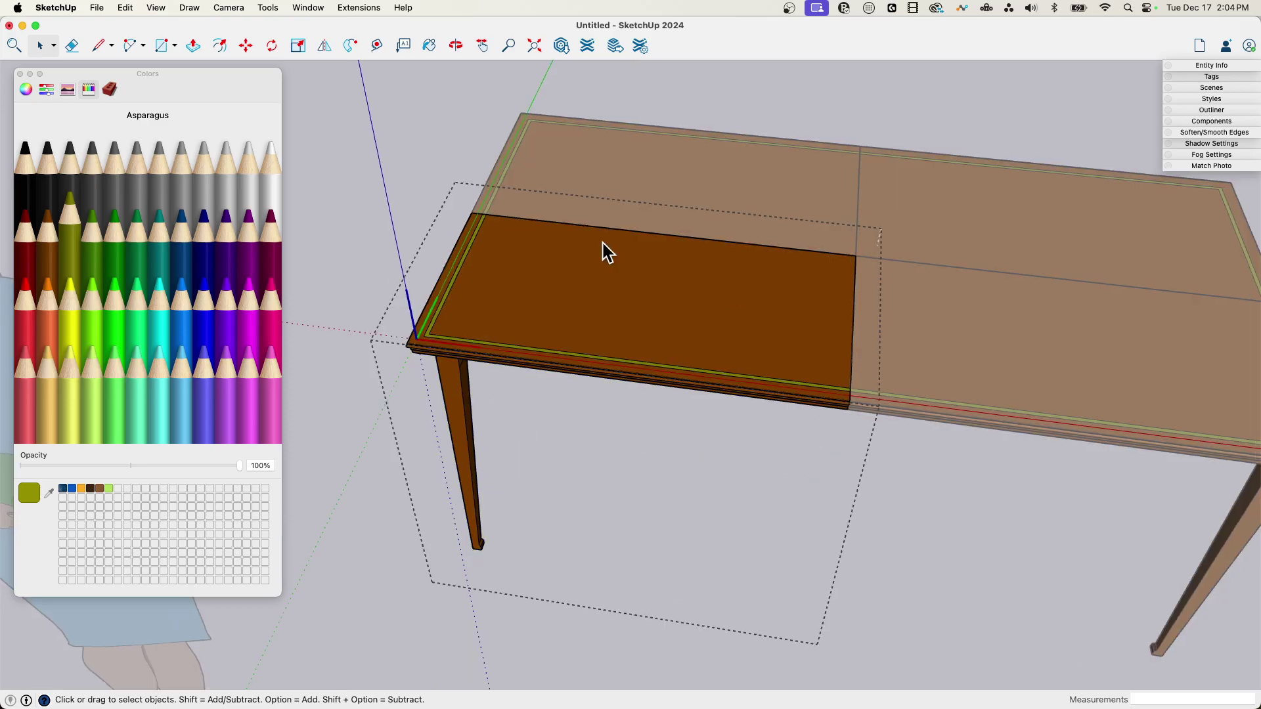
middle_drag(515, 226, 479, 228)
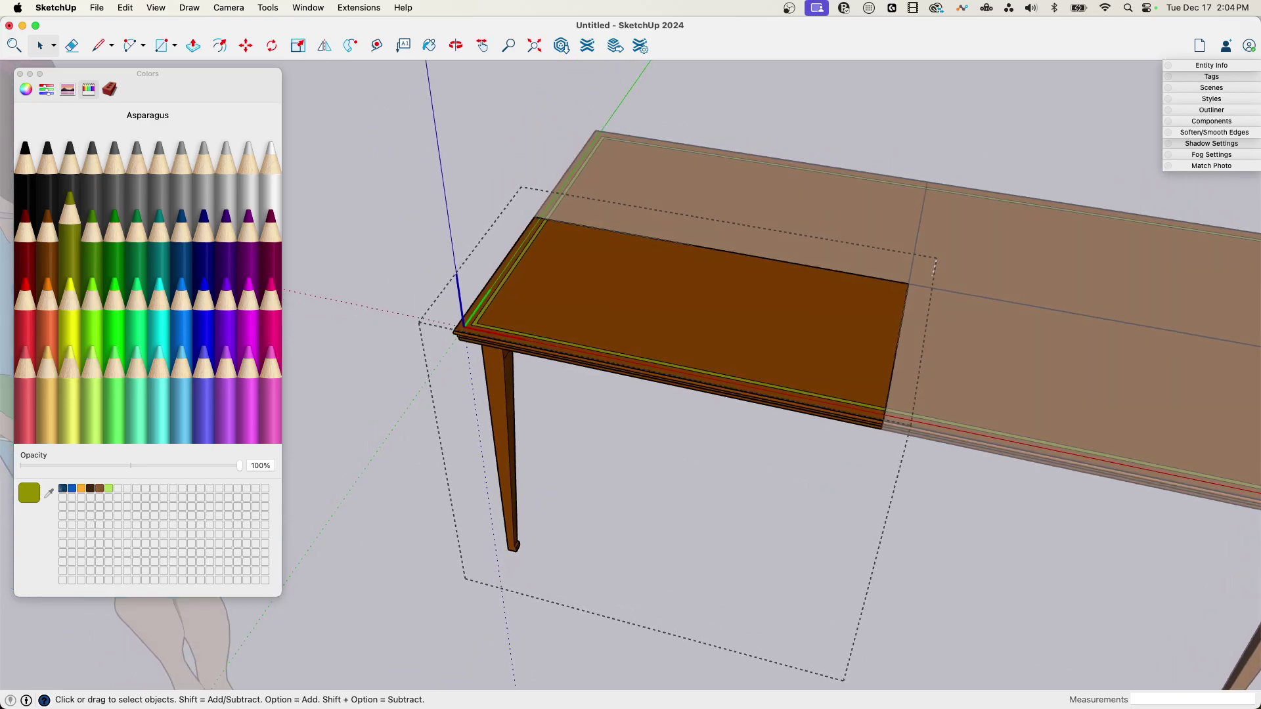
click(156, 8)
mouse_move(187, 274)
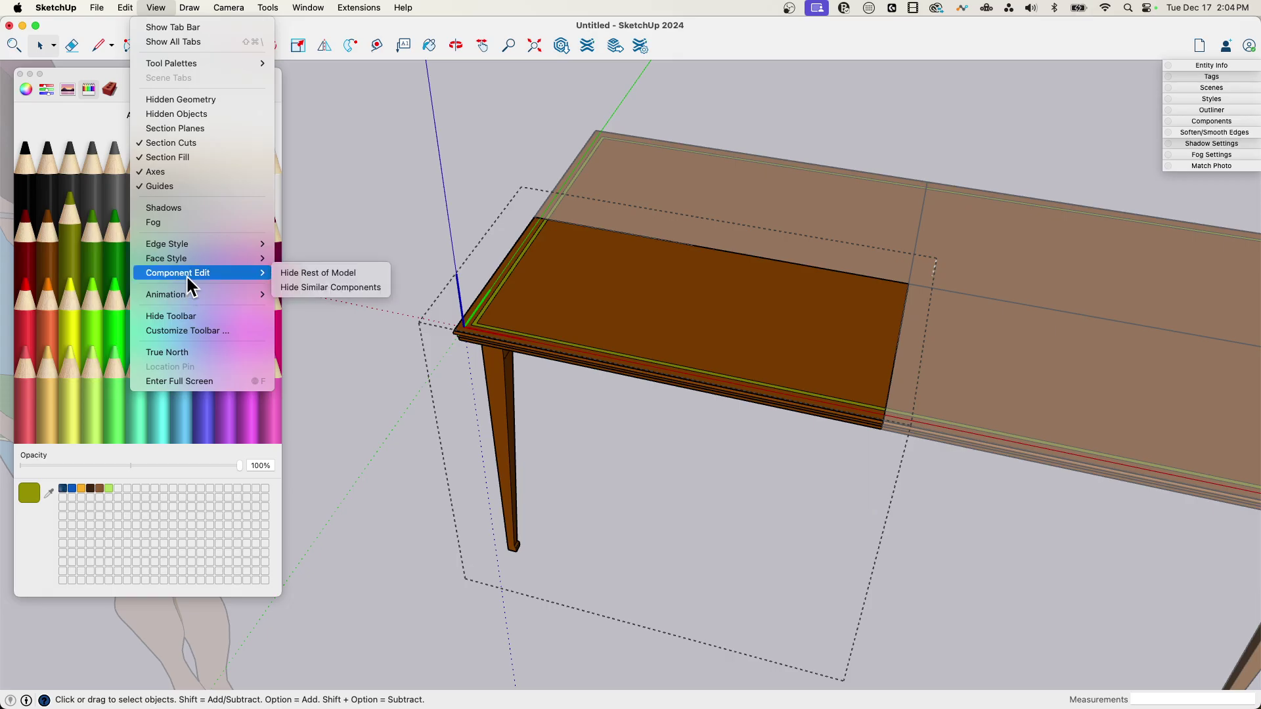
click(360, 290)
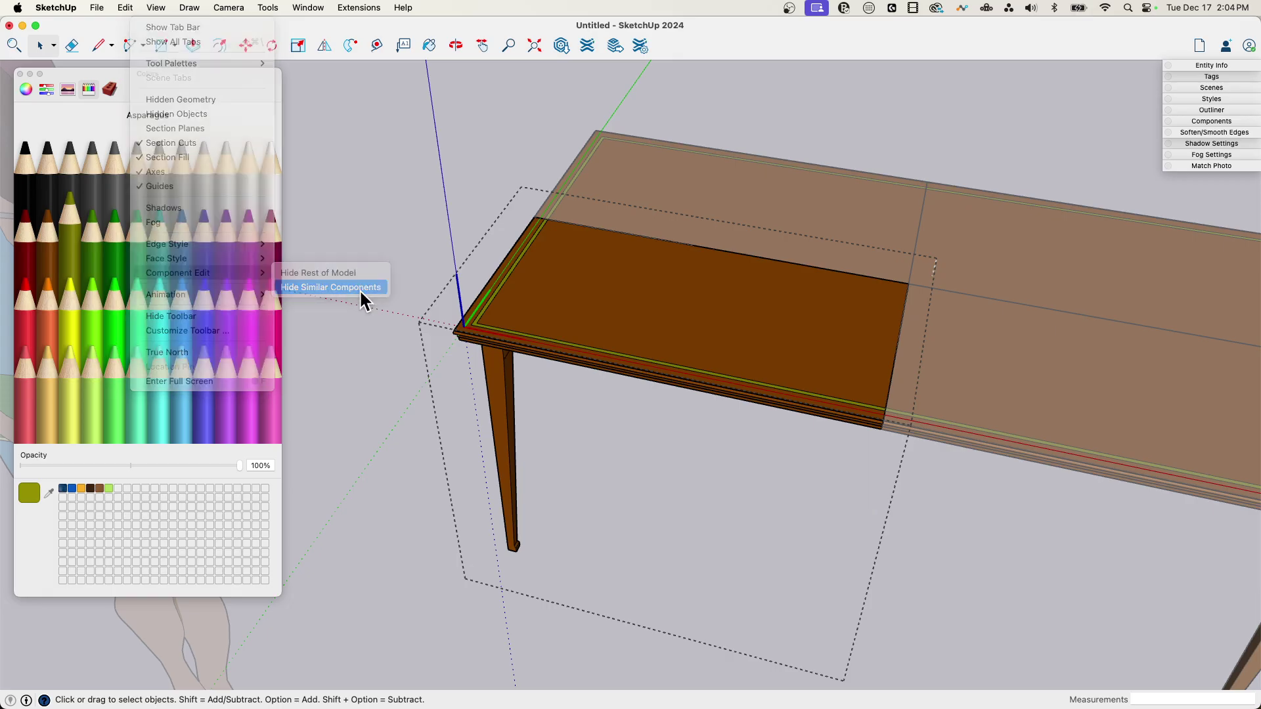
Delete the quarter's inner end faces where it joins the neighbouring quarters
middle_drag(1051, 394, 554, 267)
scroll(883, 340, up, 2)
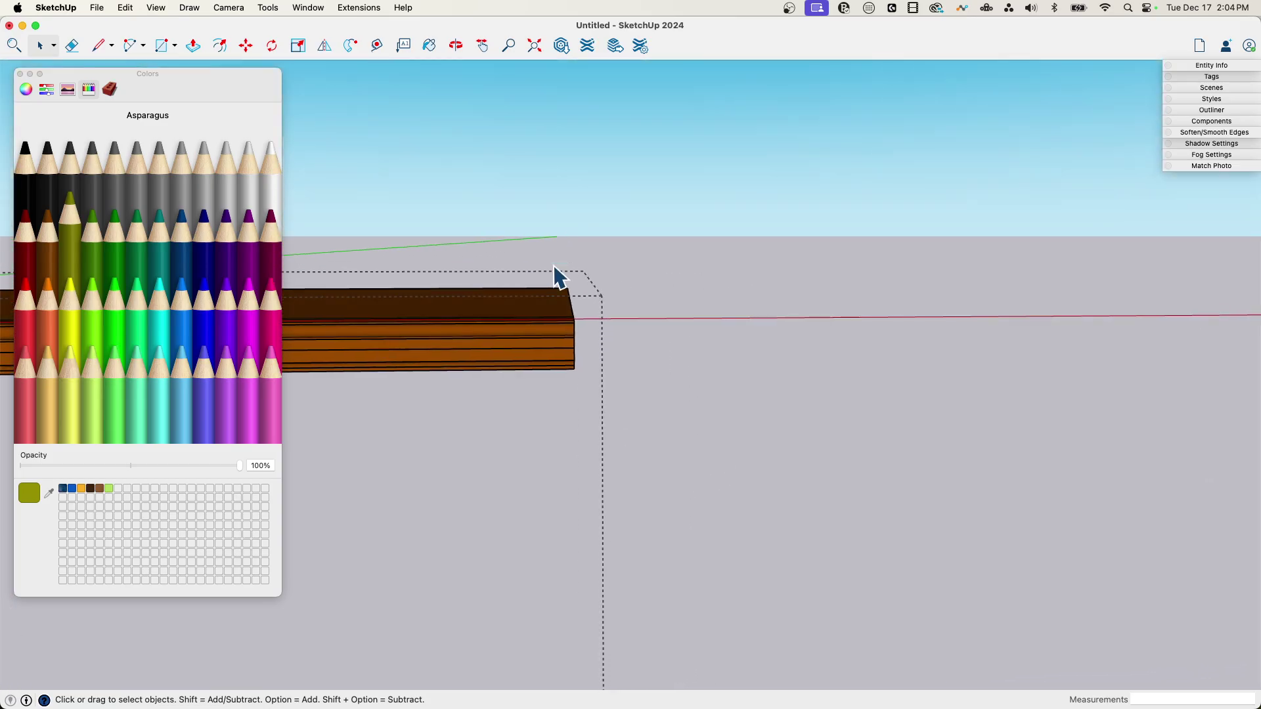
middle_drag(603, 433, 430, 354)
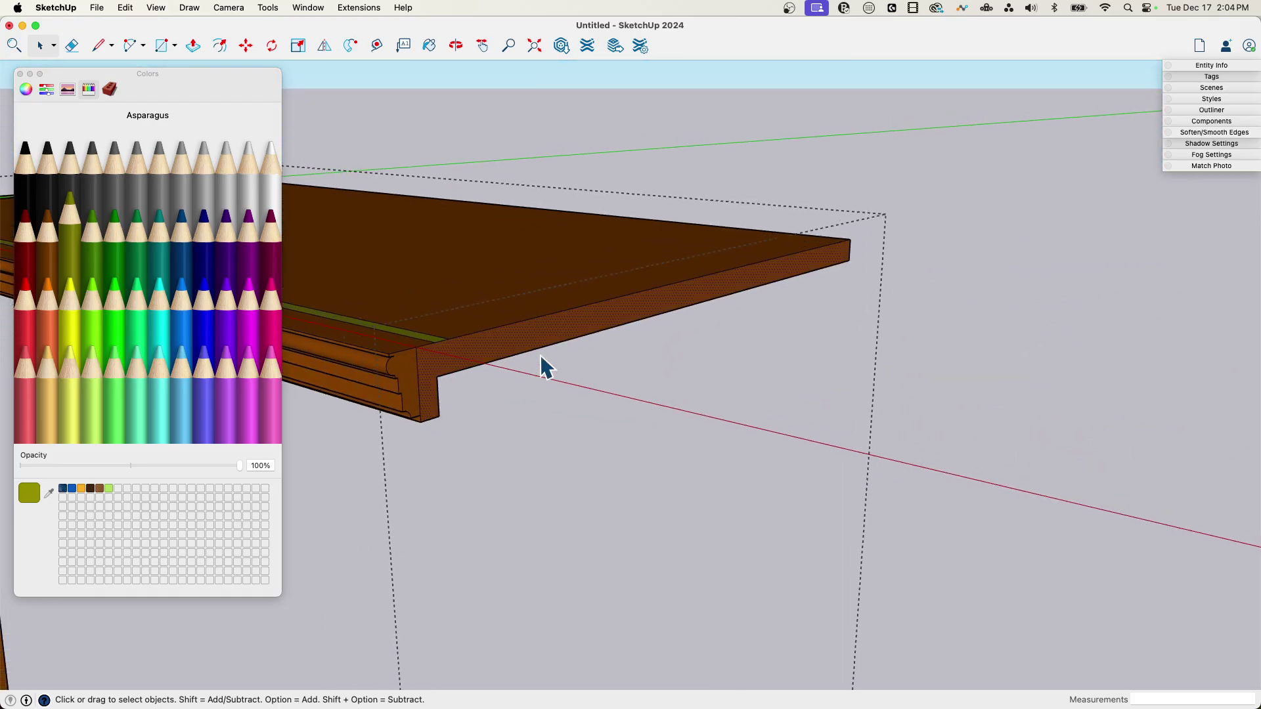
scroll(541, 358, up, 2)
key(e)
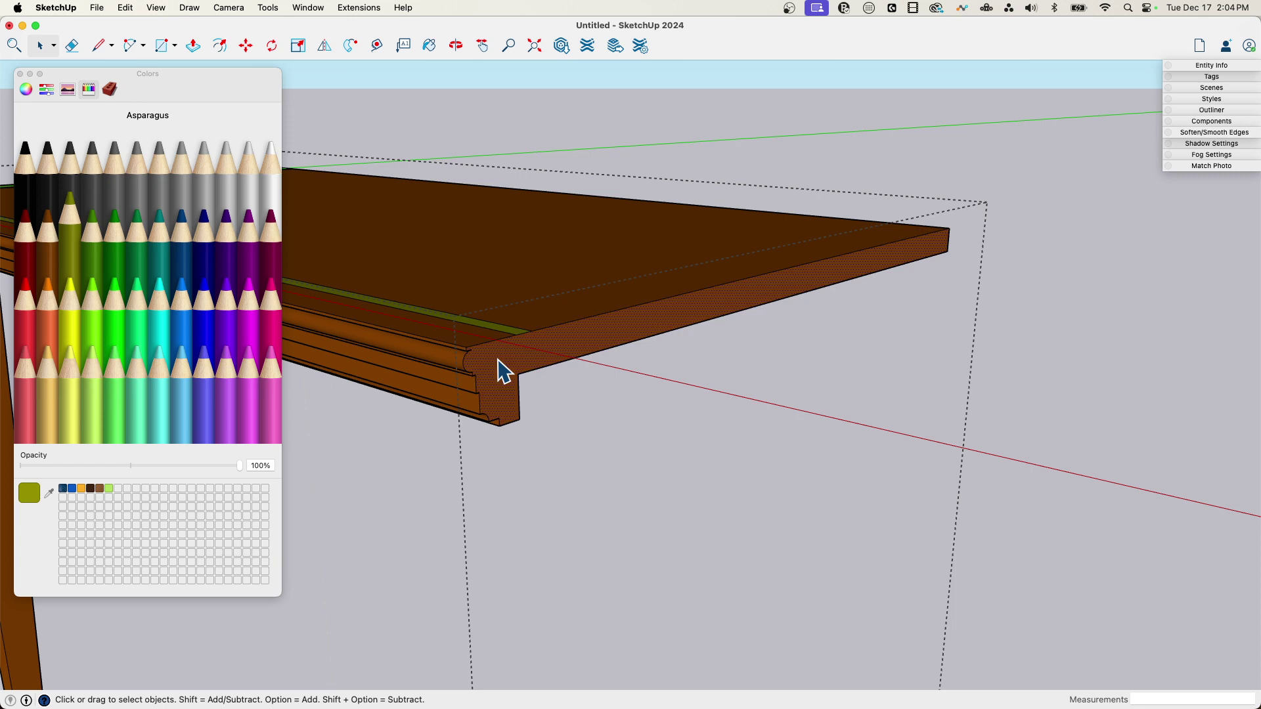
mouse_move(498, 360)
middle_down()
mouse_move(668, 375)
mouse_move(825, 527)
mouse_move(752, 488)
middle_up()
key(Delete)
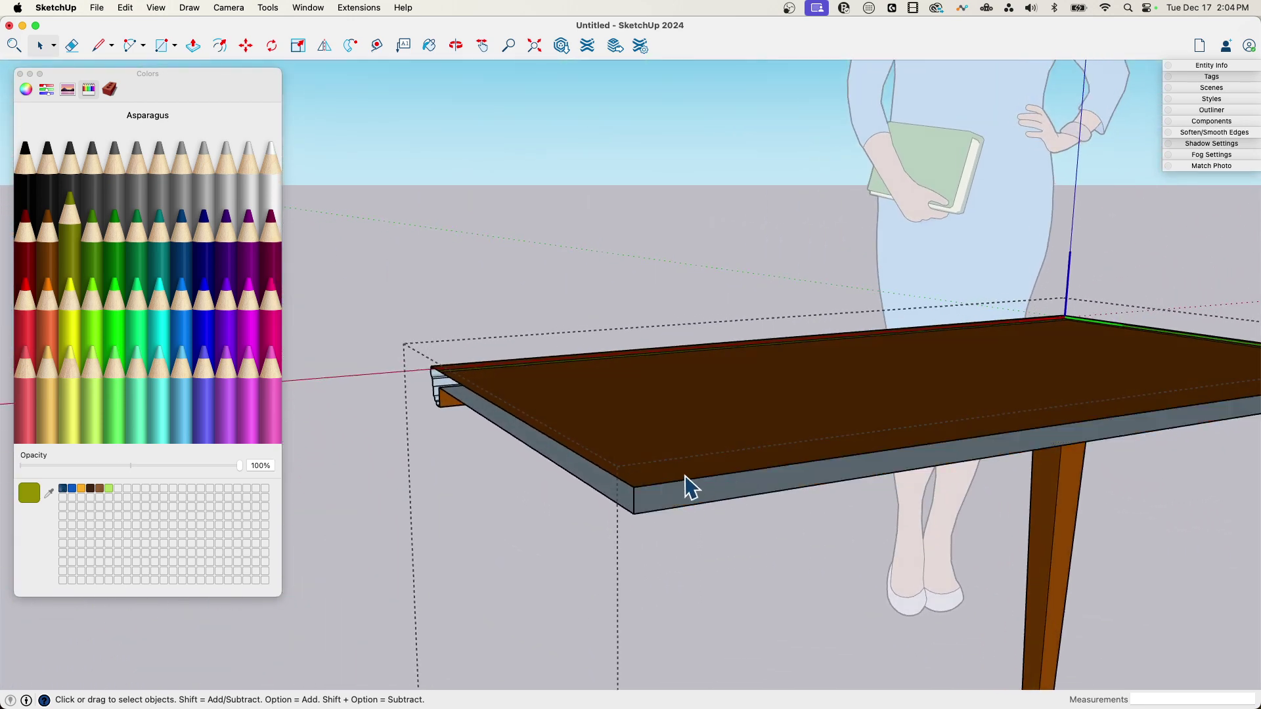
Select the edges along the quarter's cut end on the red axis side and hide them through their entity settings
mouse_move(651, 489)
middle_down()
mouse_move(782, 543)
mouse_move(788, 431)
mouse_move(716, 304)
mouse_move(729, 314)
middle_up()
key(space)
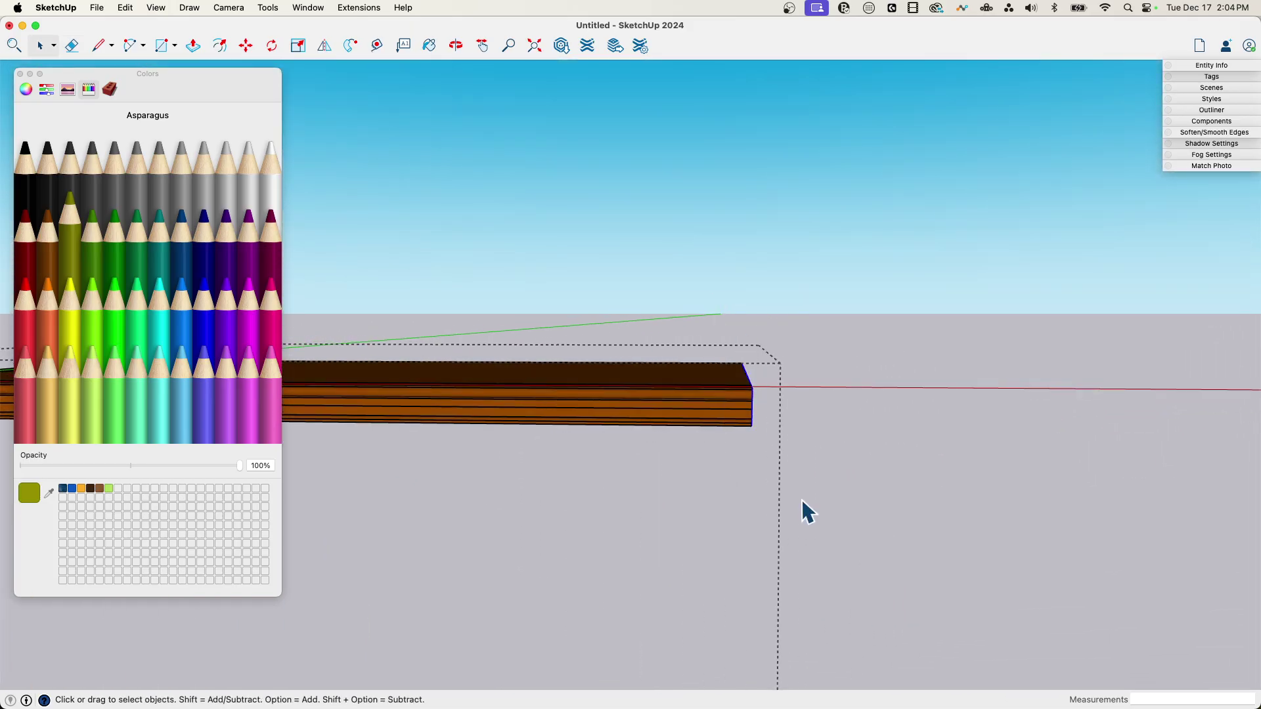
middle_drag(803, 500, 649, 481)
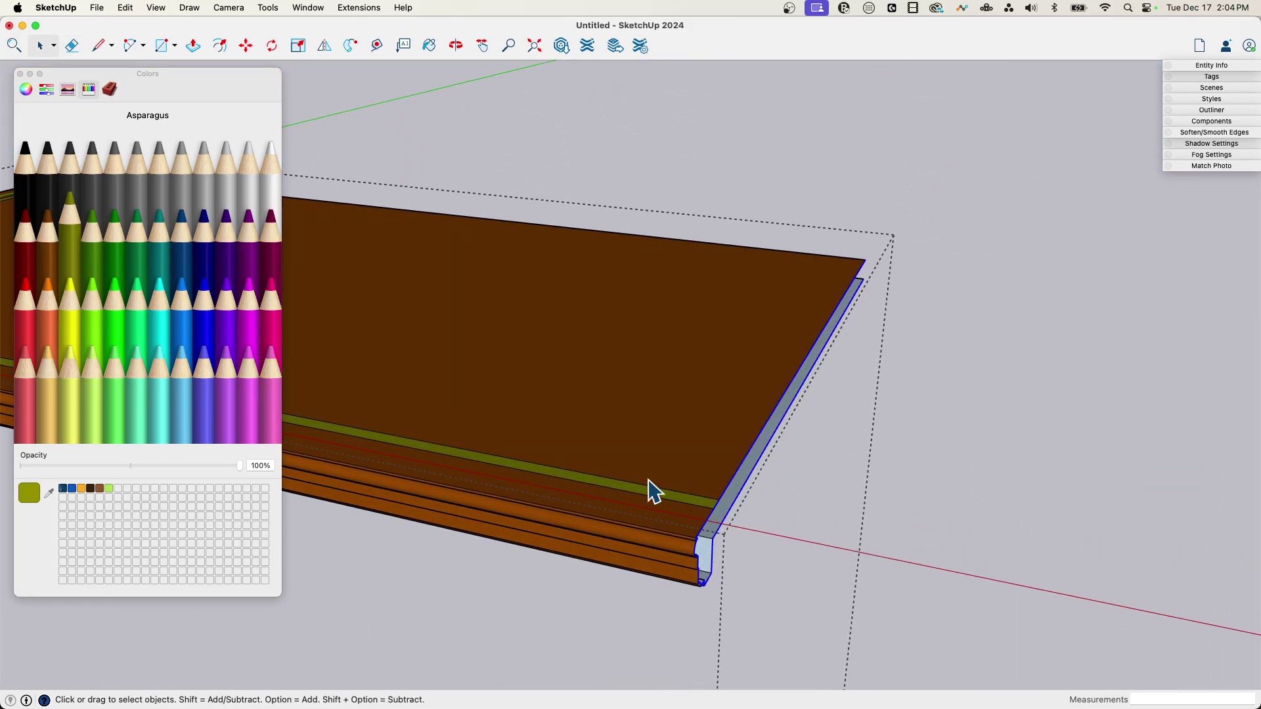
click(1208, 66)
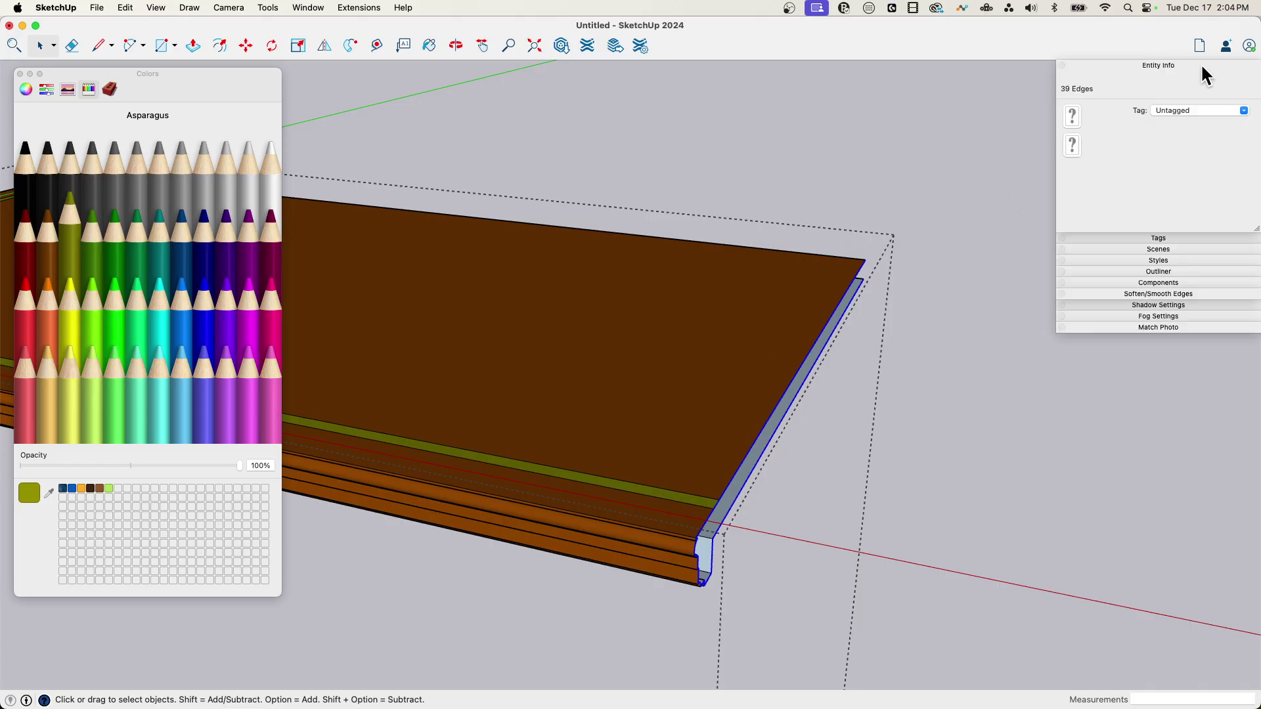
click(1155, 170)
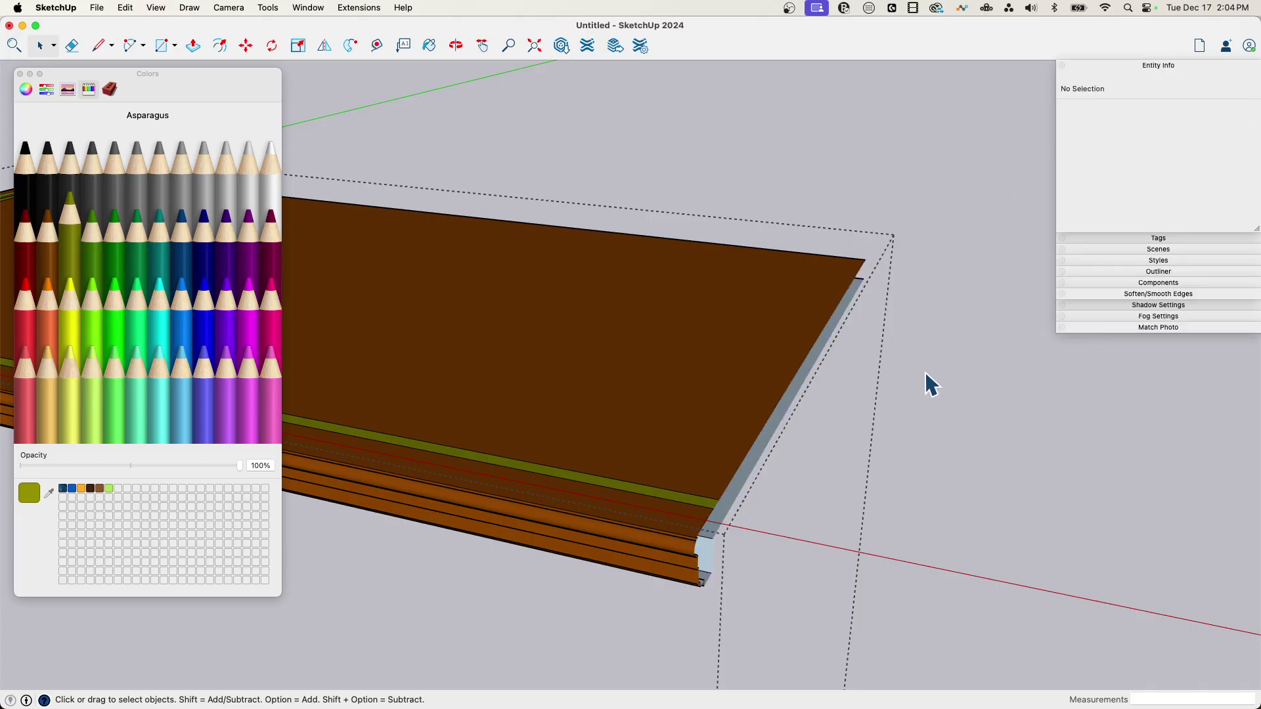
Hide the edges along the quarter's other cut side and close the component to show the full table
middle_drag(925, 372, 647, 209)
double_click(695, 449)
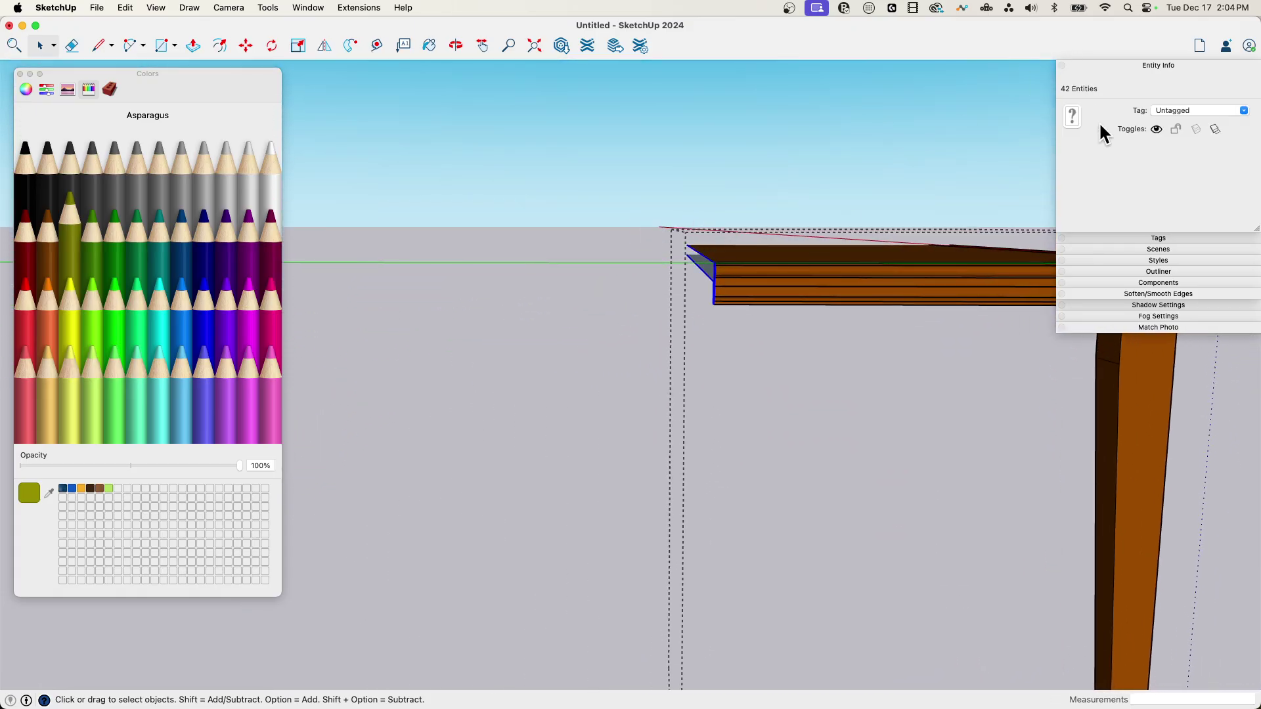
middle_drag(790, 450, 934, 470)
scroll(985, 467, up, 5)
middle_drag(1025, 456, 483, 381)
scroll(586, 428, down, 5)
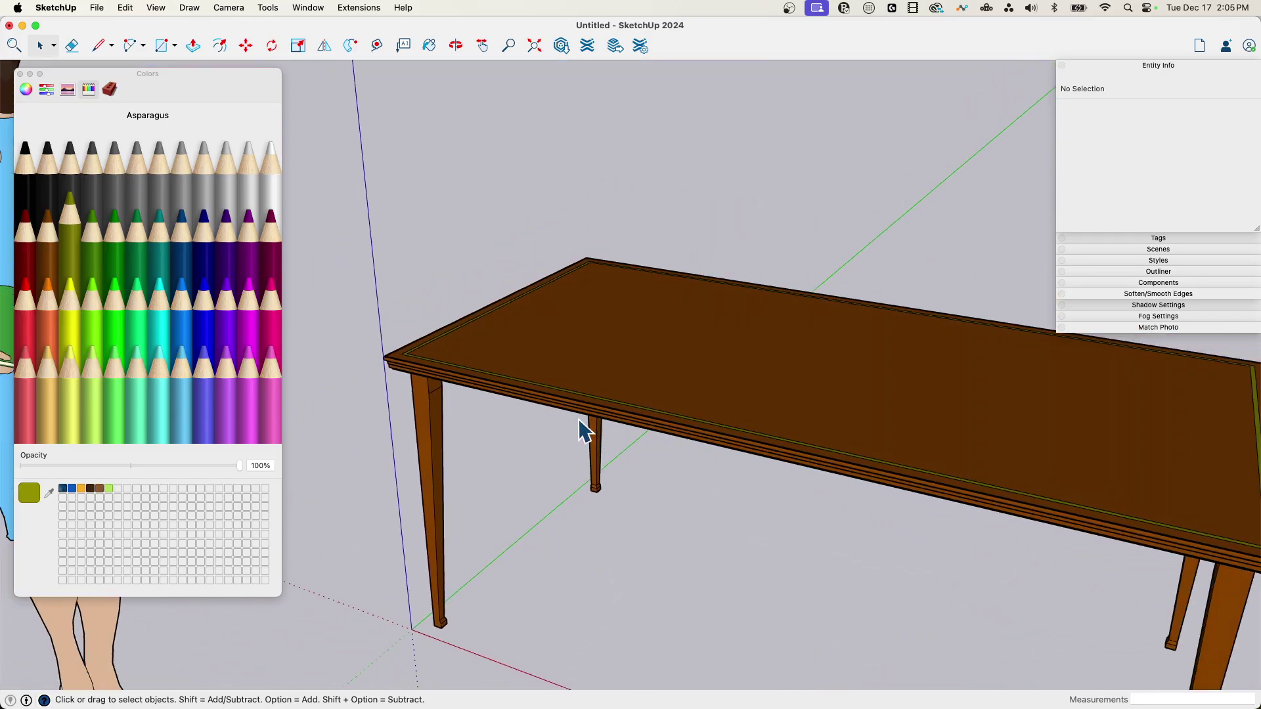
Select all four Quarter Table components and combine them into a single table group
click(572, 408)
scroll(600, 413, up, 3)
scroll(621, 421, down, 3)
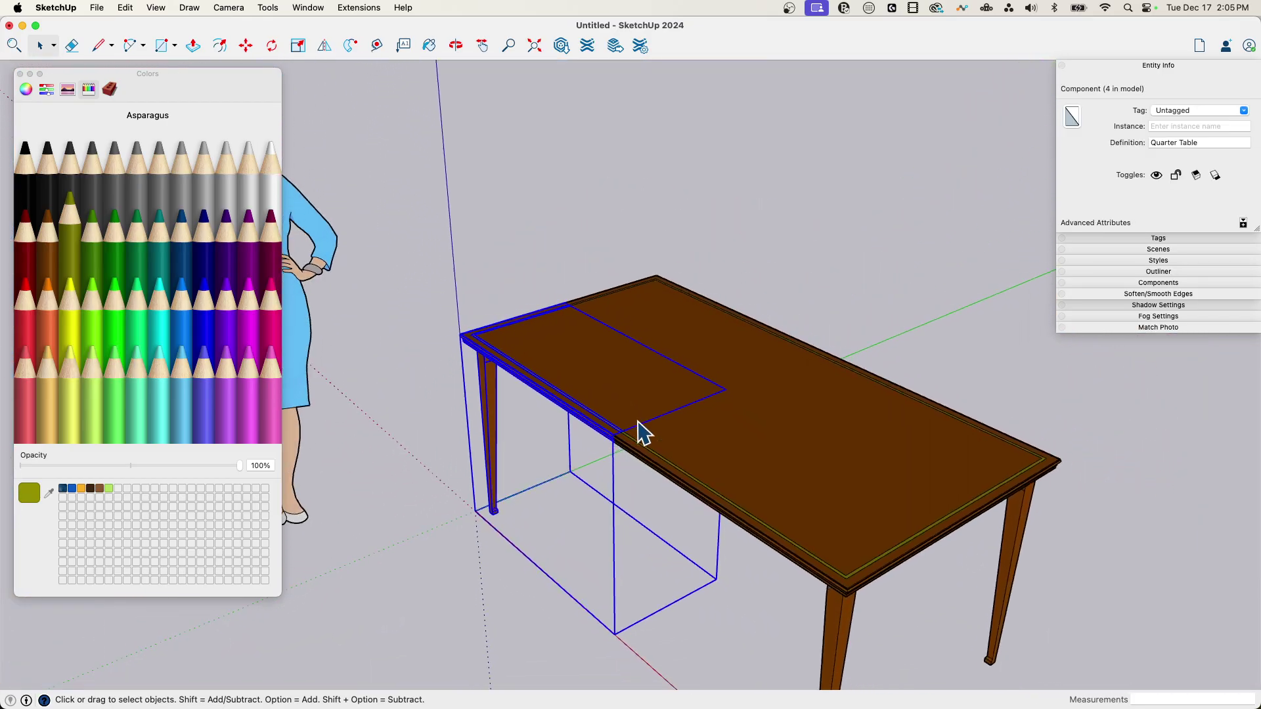
scroll(665, 398, up, 2)
middle_drag(570, 376, 780, 272)
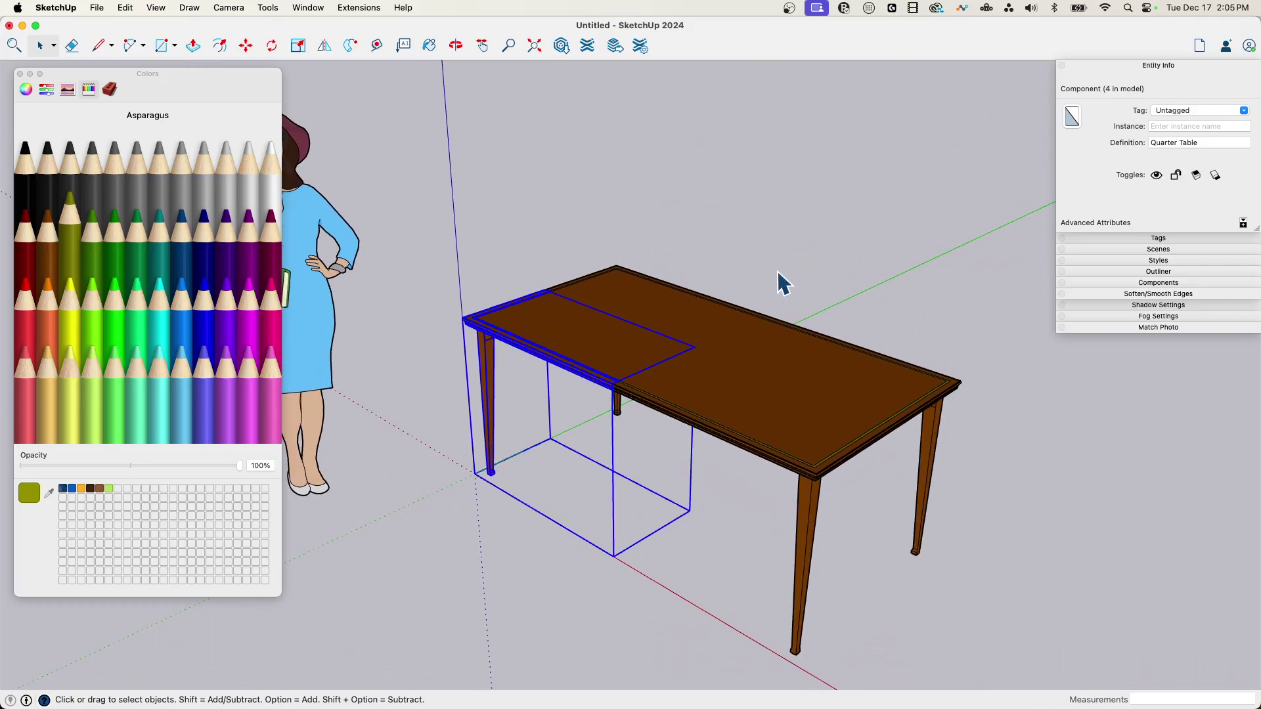
right_click(656, 343)
click(719, 473)
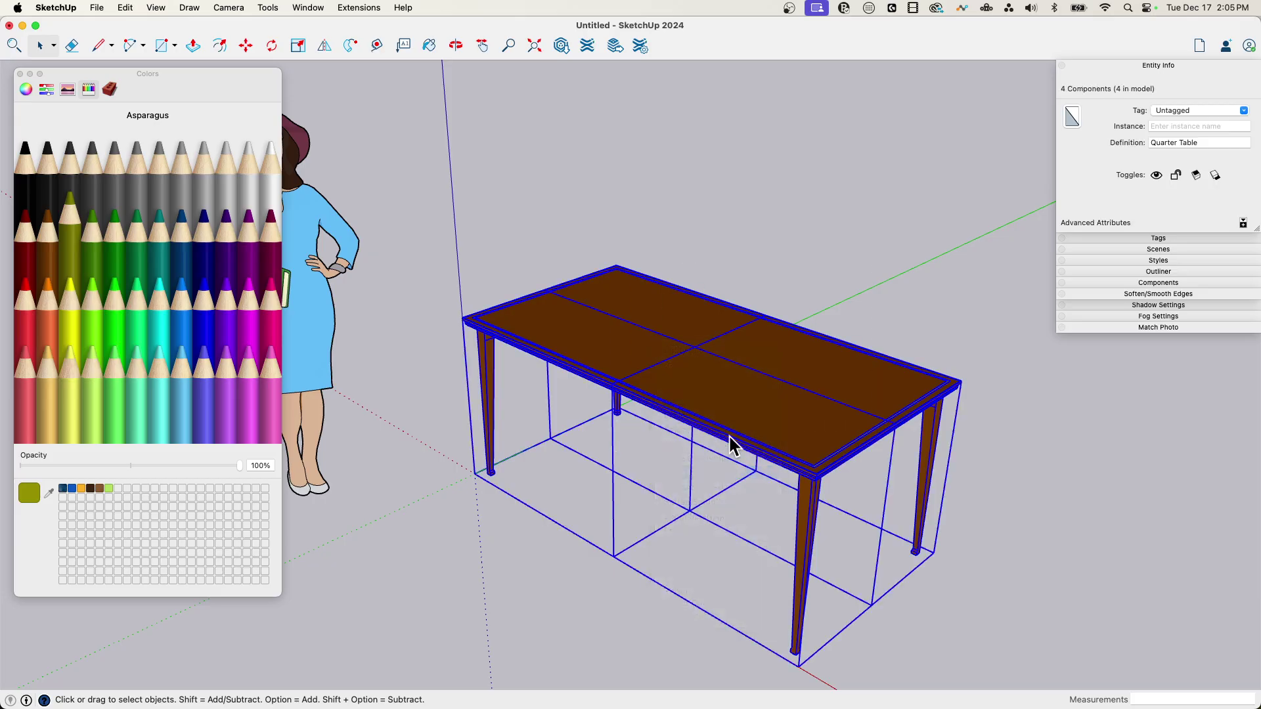
middle_drag(737, 397, 946, 551)
click(943, 540)
middle_drag(819, 423, 858, 397)
click(858, 396)
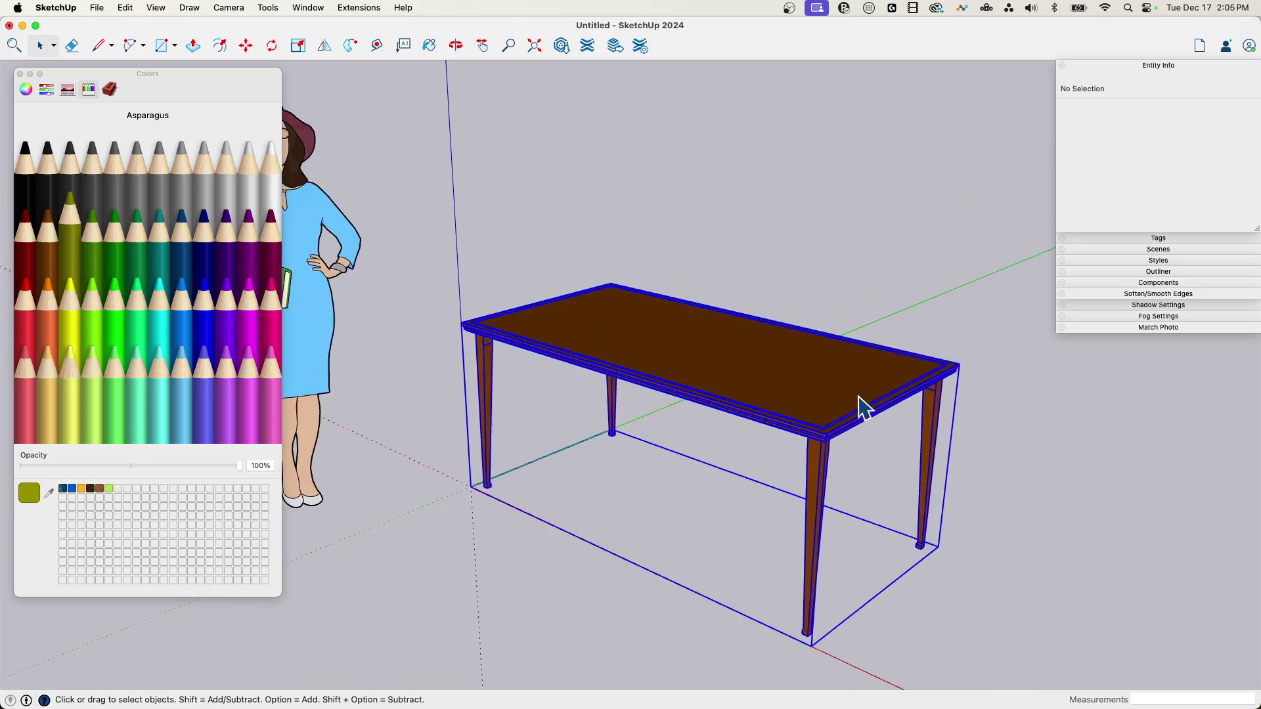
middle_drag(716, 371, 777, 399)
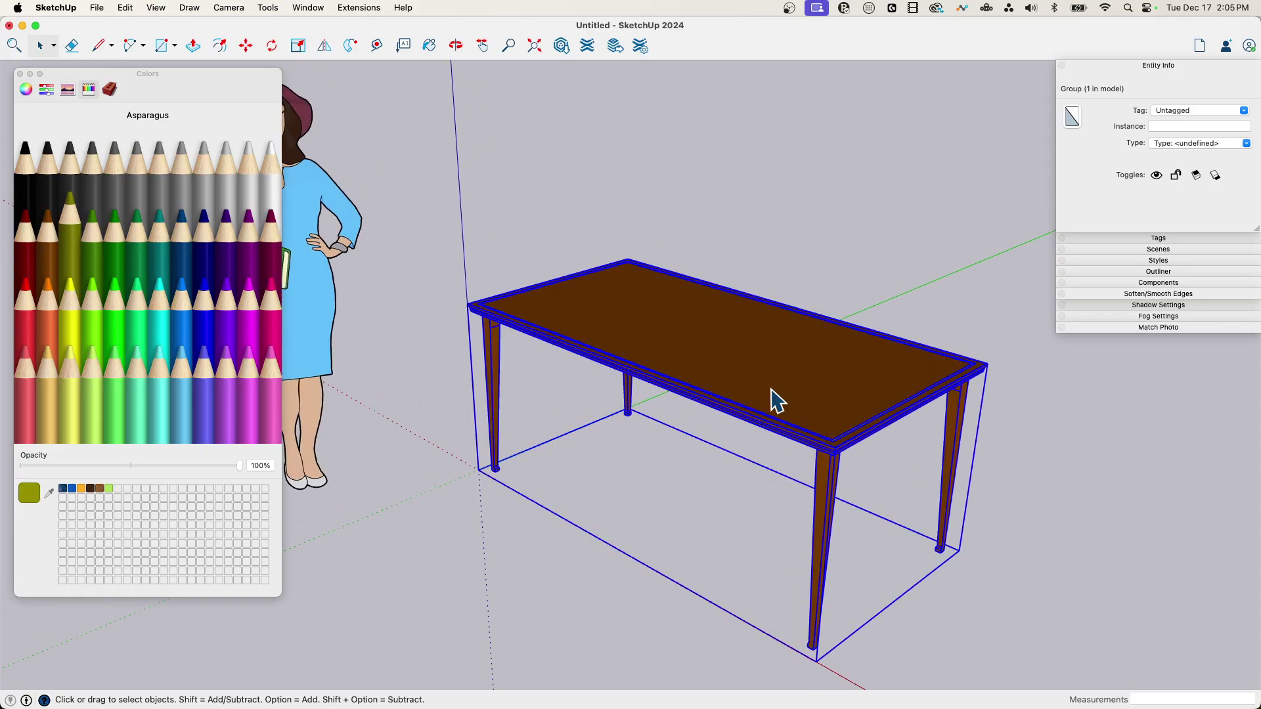
Open the table group for editing and examine the four Quarter Table components inside it
double_click(745, 353)
mouse_move(676, 360)
middle_down()
mouse_move(655, 307)
mouse_move(640, 340)
mouse_move(679, 327)
mouse_move(683, 337)
middle_up()
scroll(683, 345, up, 5)
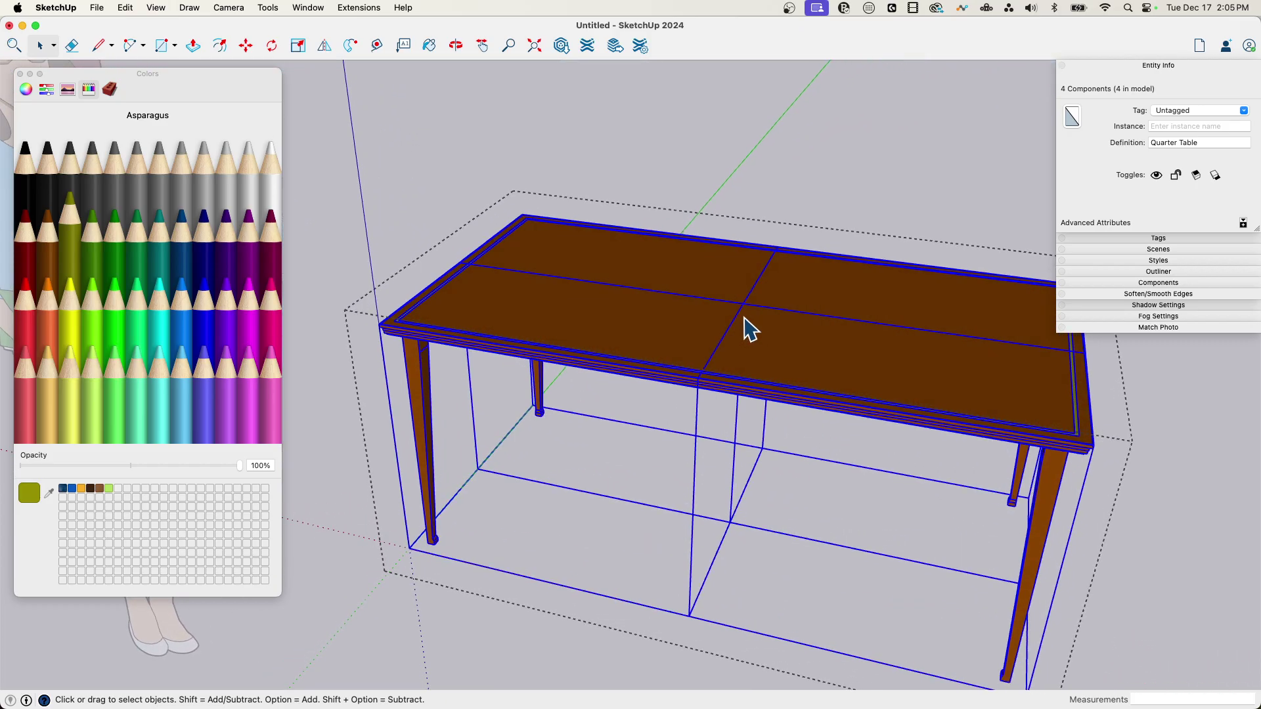
middle_drag(782, 361, 401, 424)
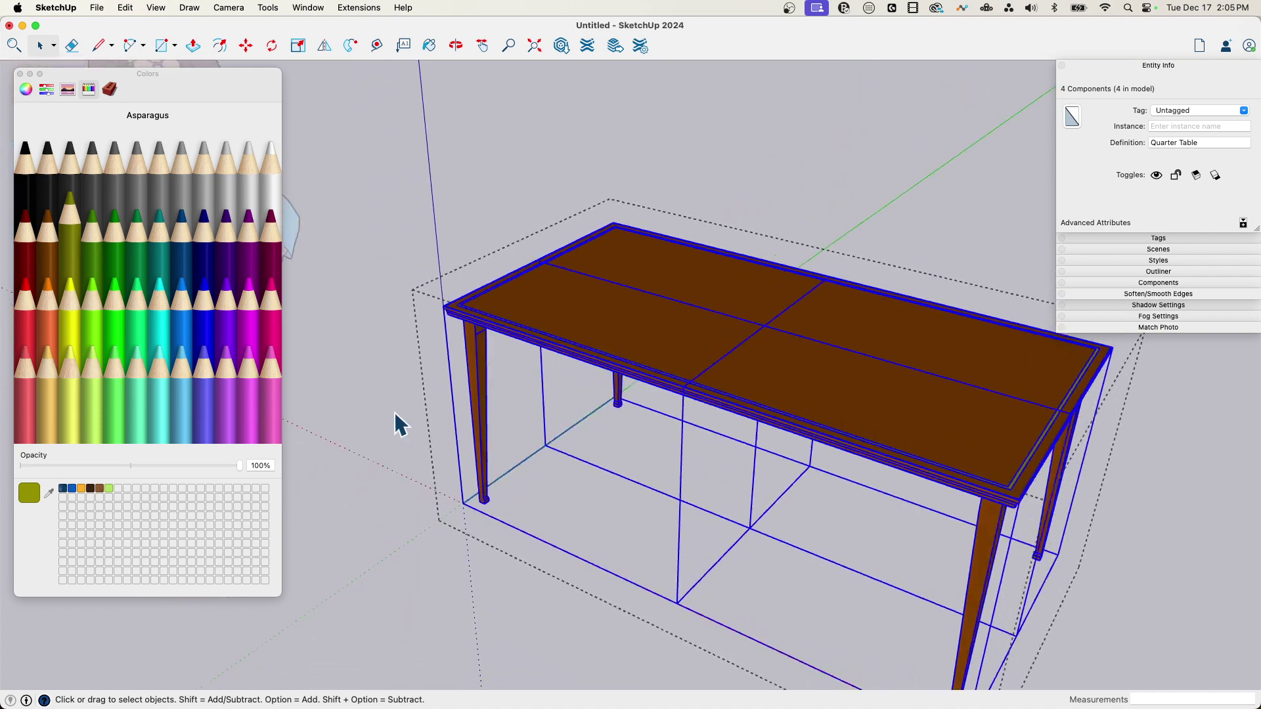
scroll(659, 344, down, 3)
Select the single quarter at the origin inside the group, examine its seams with the neighbouring quarters, and close the group
click(829, 261)
middle_drag(865, 525, 718, 369)
click(678, 374)
double_click(631, 374)
click(563, 373)
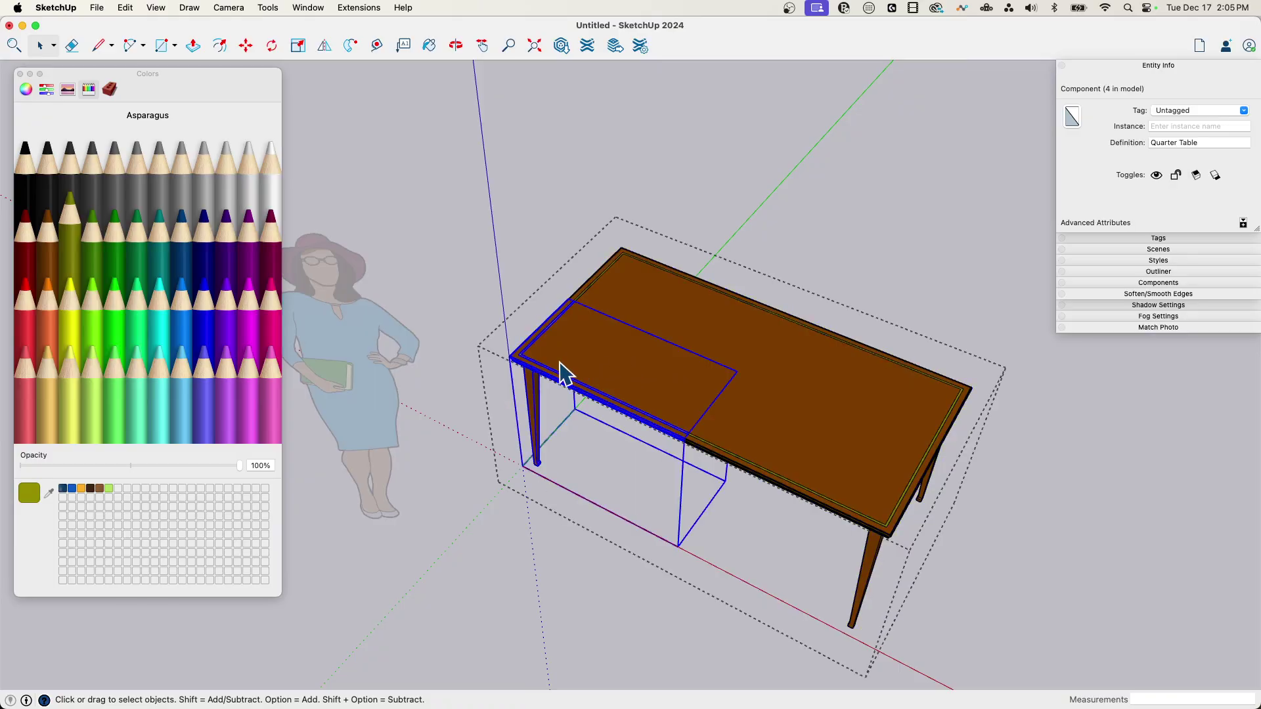
scroll(590, 368, up, 8)
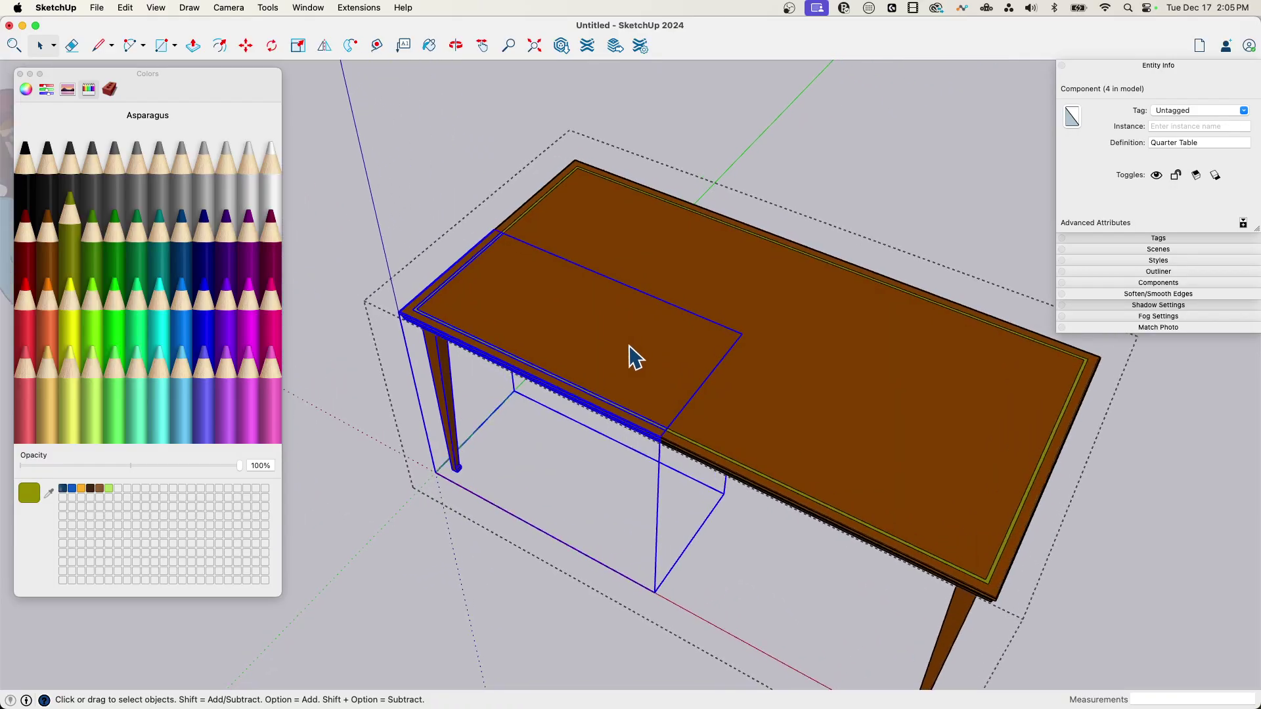
scroll(602, 344, down, 5)
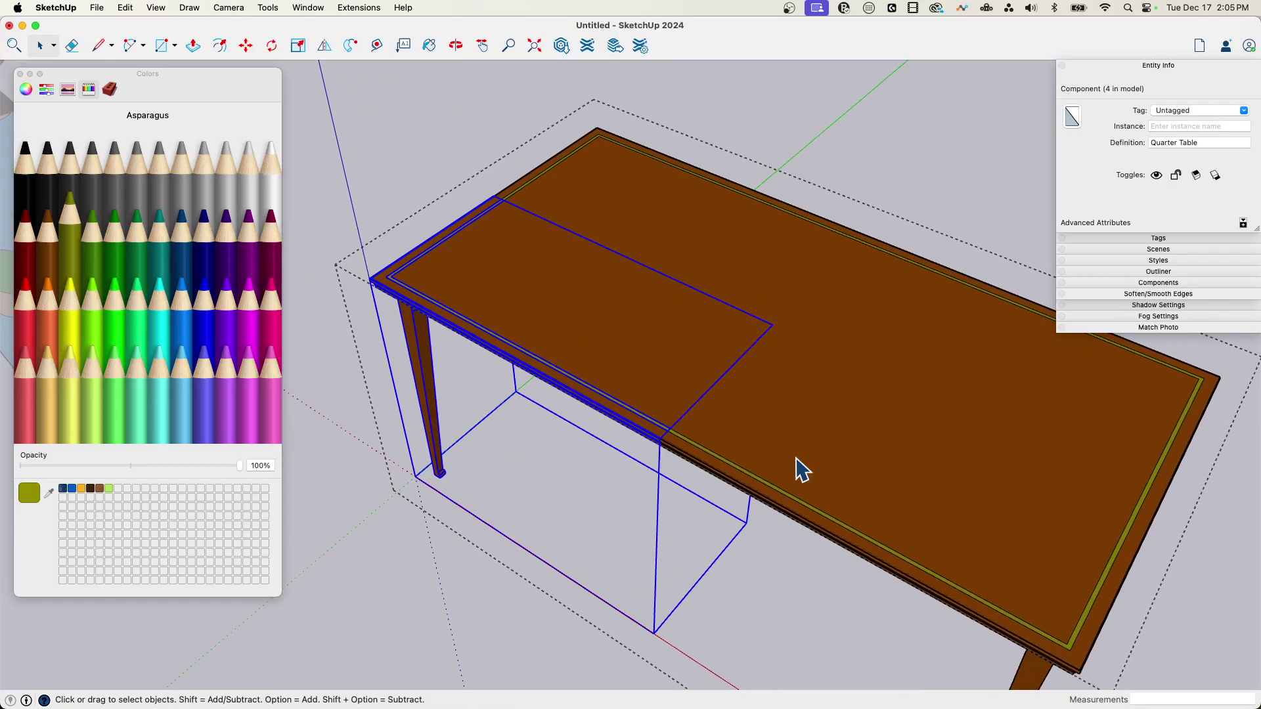
scroll(511, 245, up, 5)
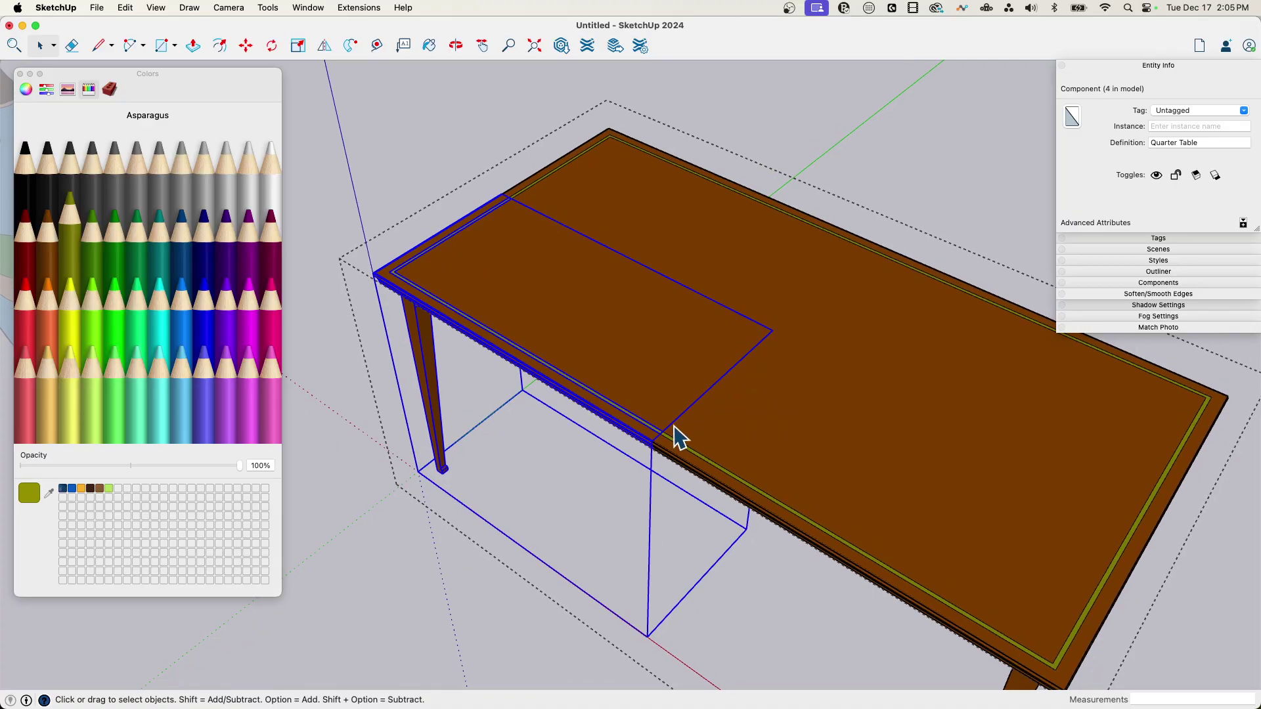
scroll(777, 324, down, 5)
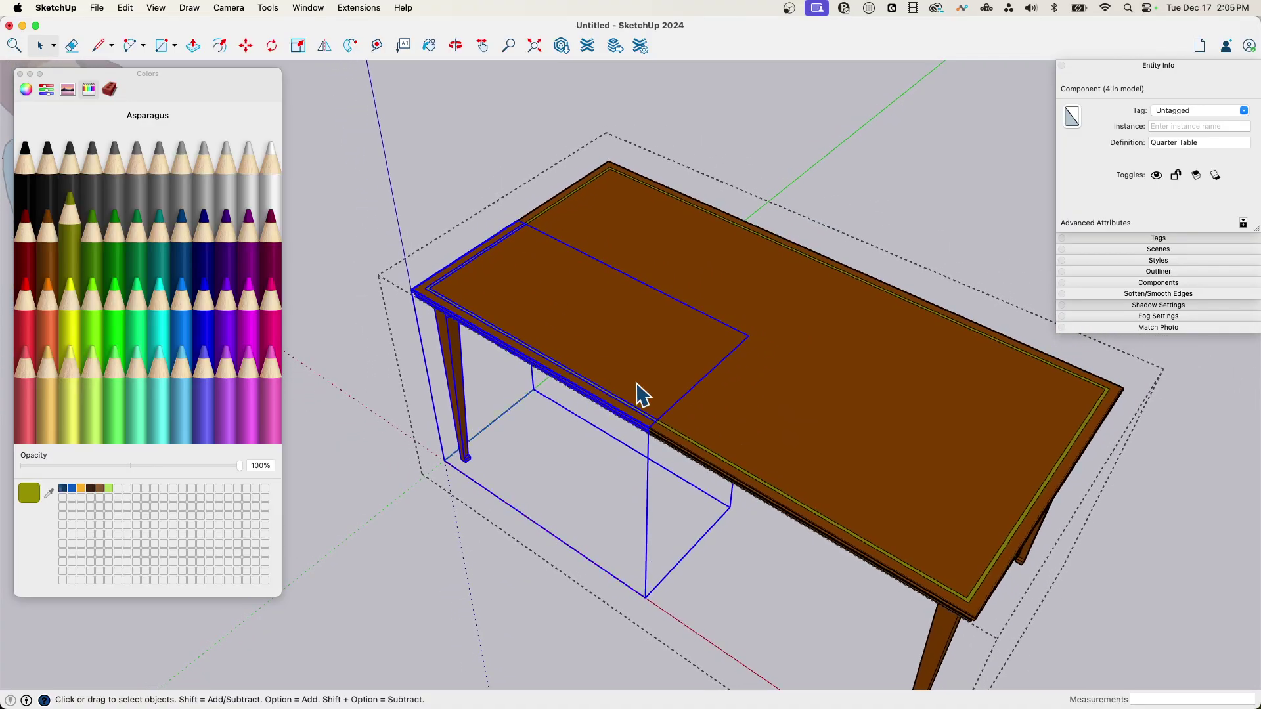
scroll(561, 315, down, 5)
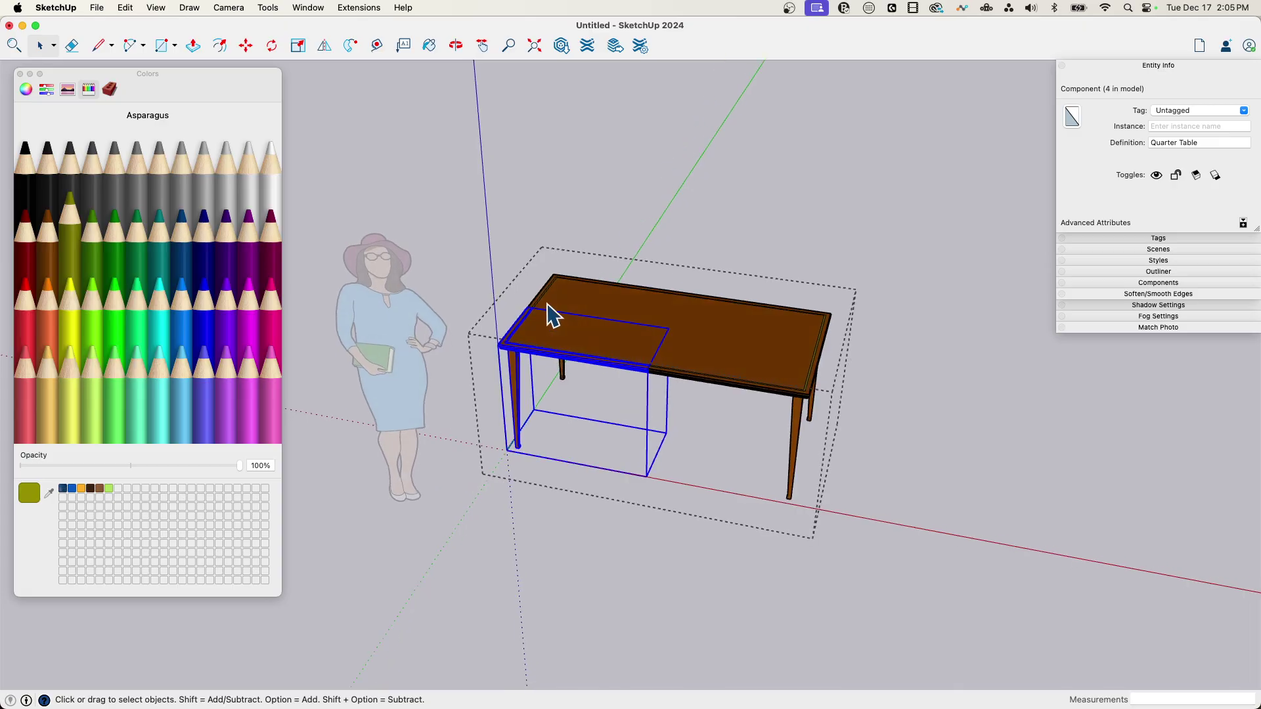
middle_drag(552, 315, 738, 267)
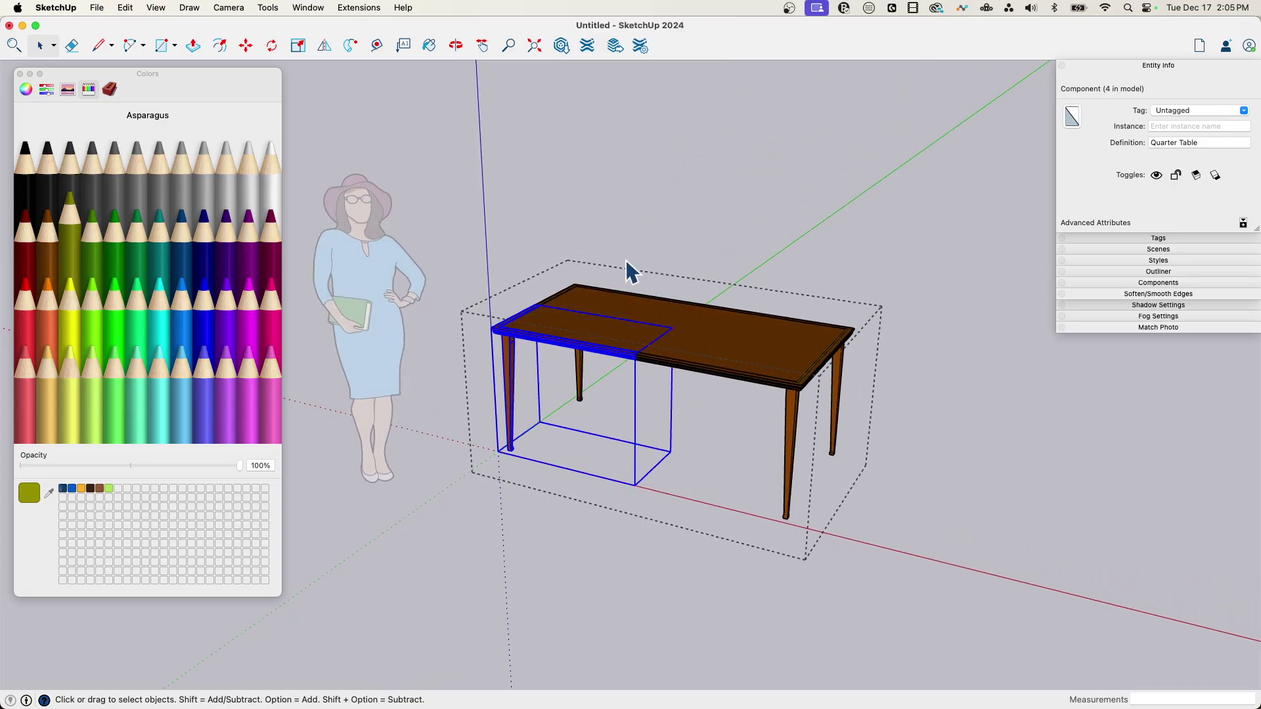
click(830, 287)
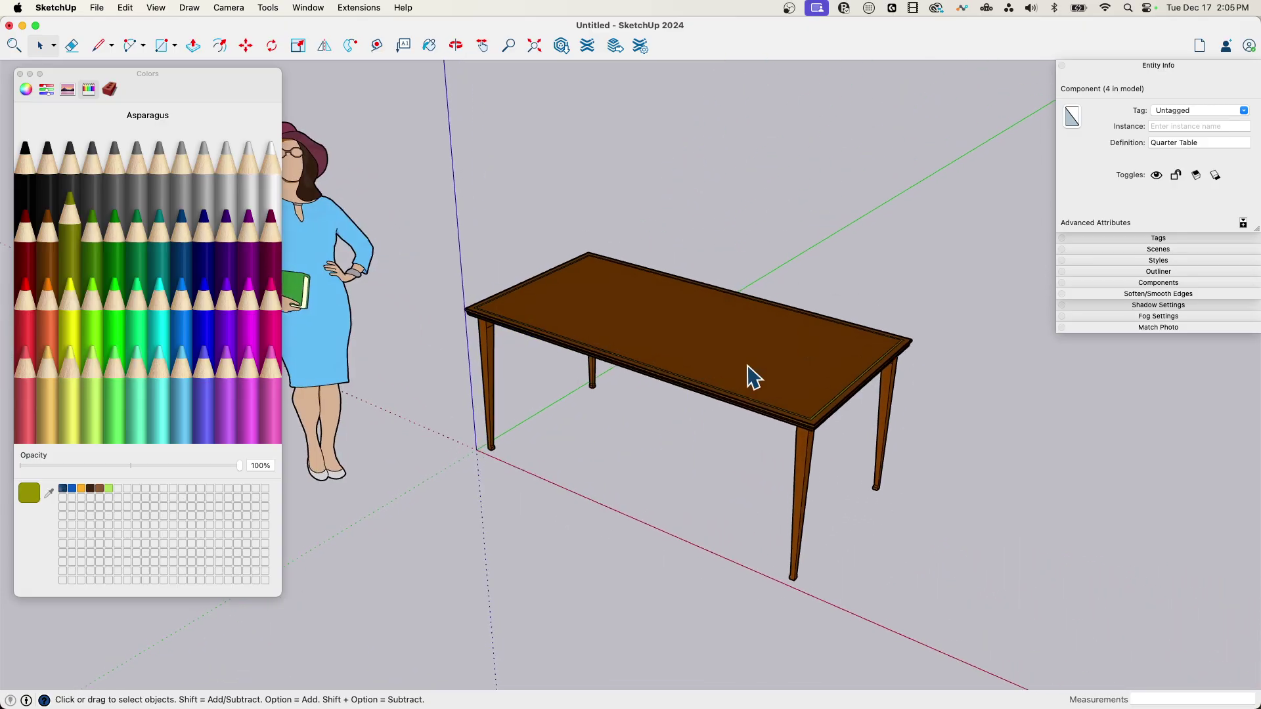
Close the Colors window to leave a clear view of the finished table
middle_drag(736, 370, 977, 463)
click(20, 74)
scroll(976, 462, left, 3)
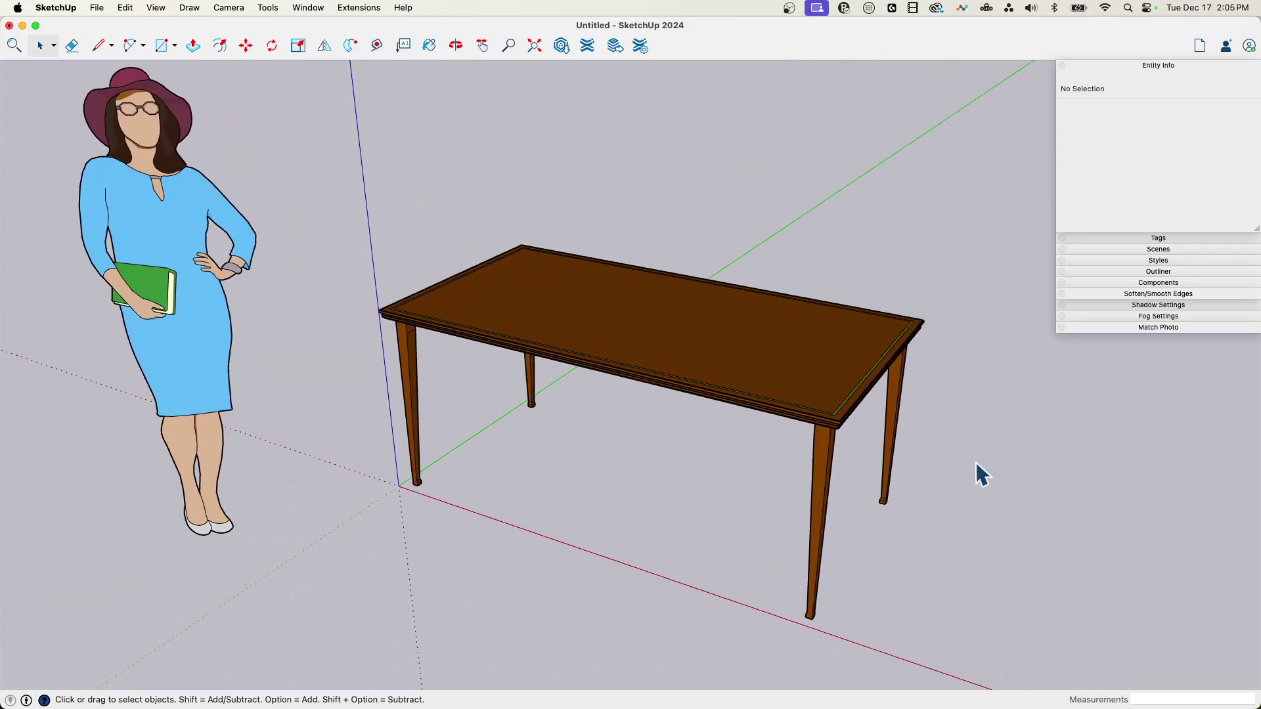